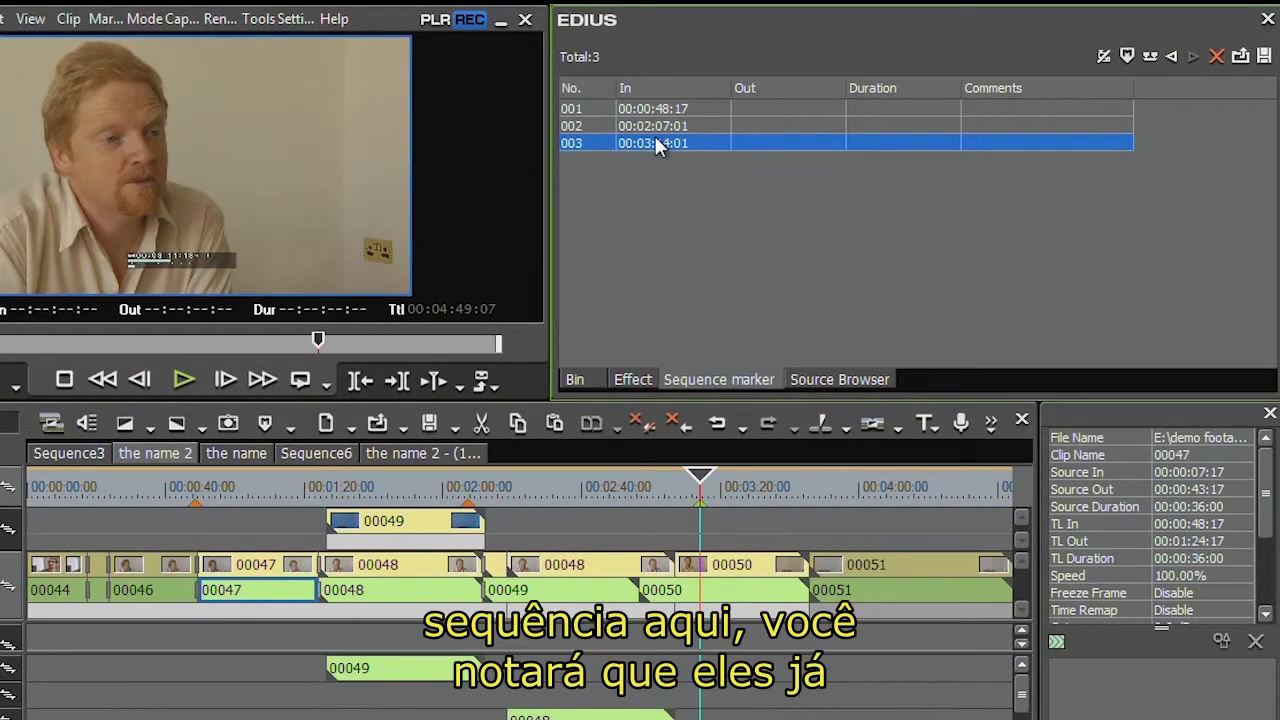
Enter the interviewee's first name as the comment for the first sequence marker at 00:00:48:17.
double_click(995, 108)
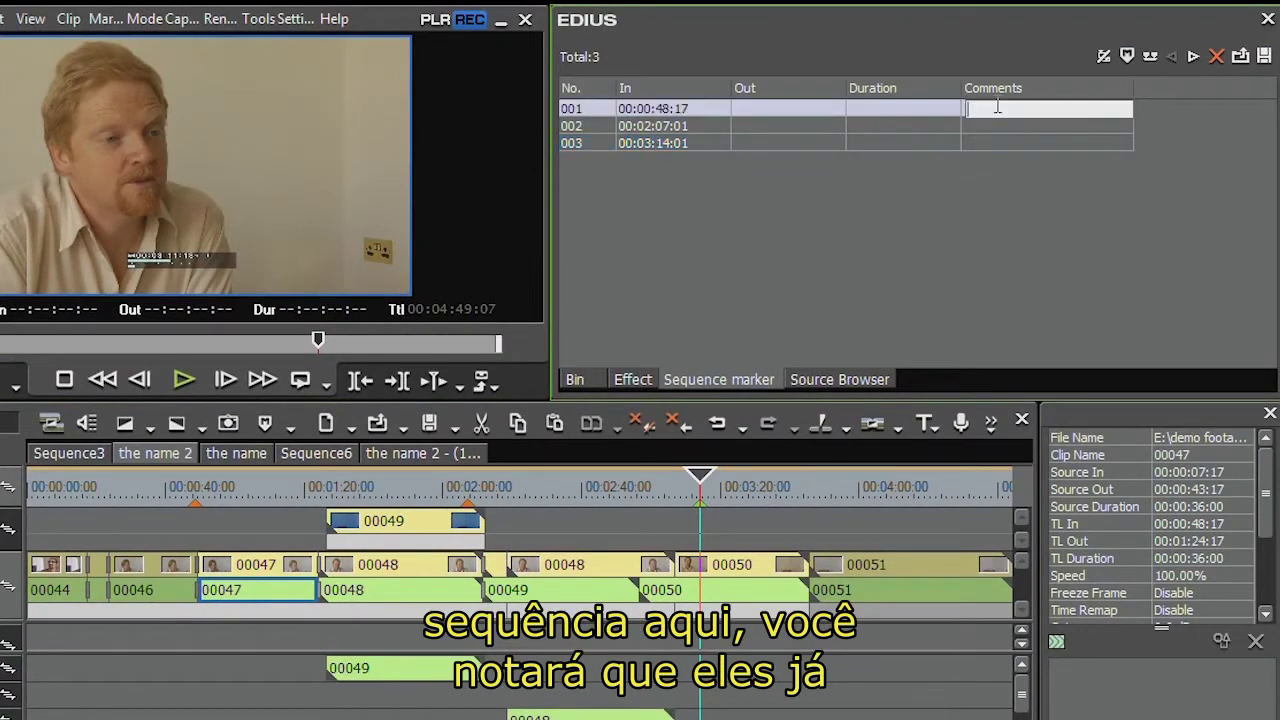
left_click(566, 112)
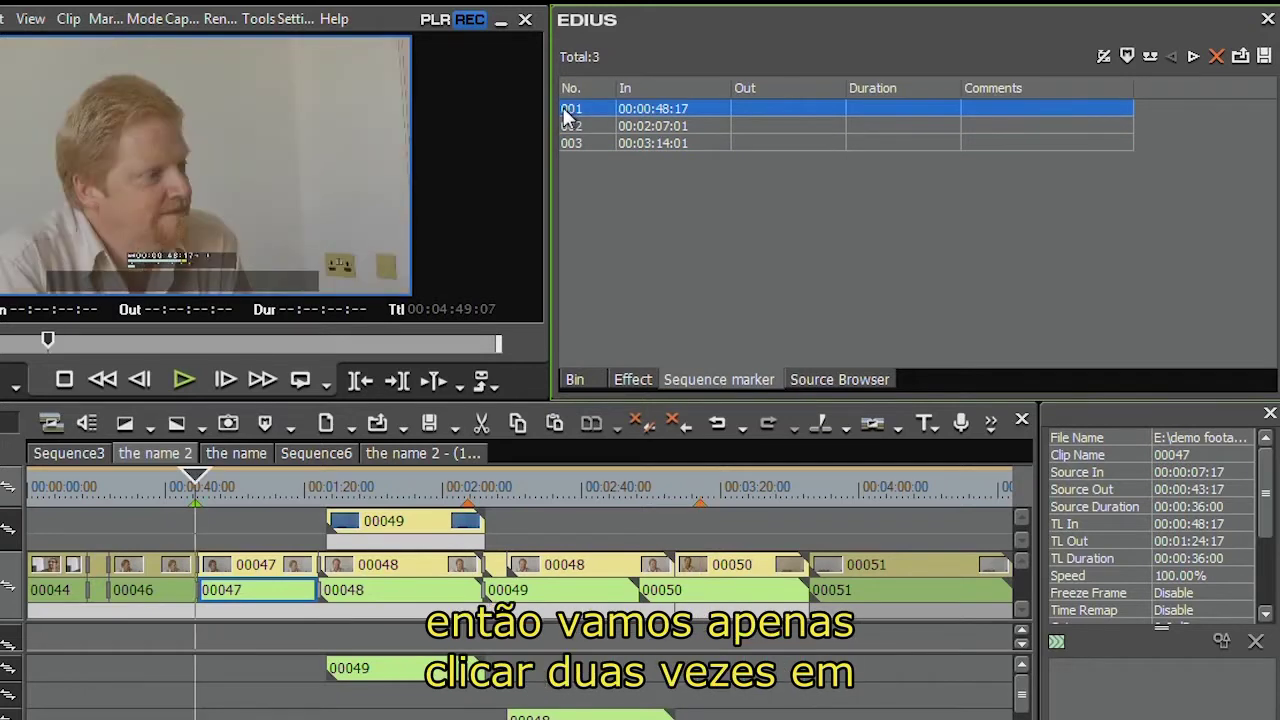
double_click(1006, 108)
type("David")
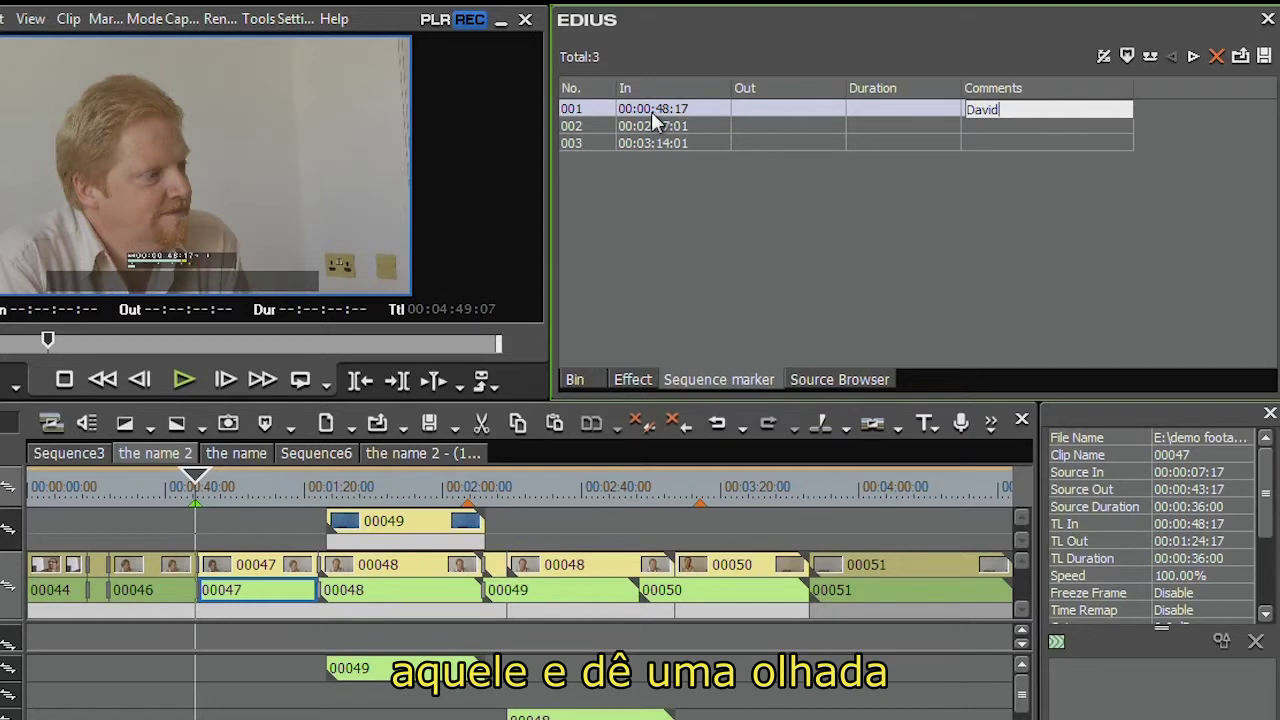
Comment the second sequence marker at 00:02:07:01 with "Blue" followed by the interviewee's first name.
double_click(568, 126)
type("Blu")
type("e david")
key("Return")
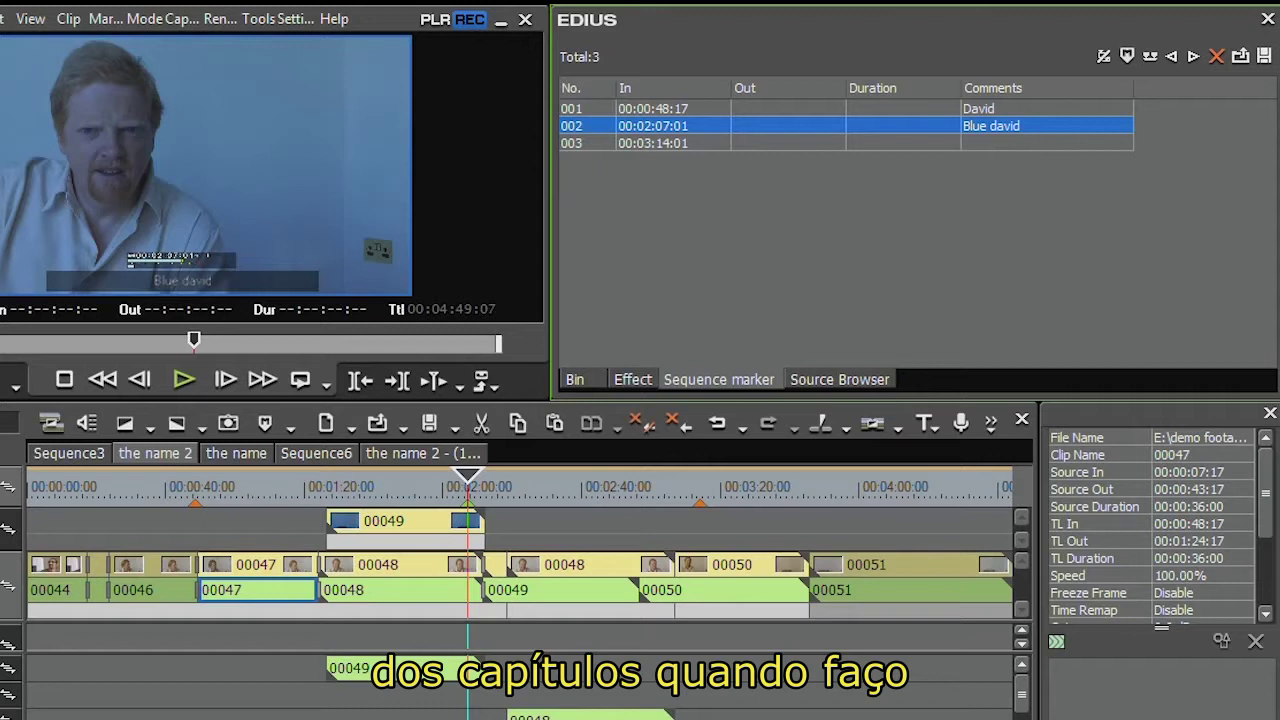
Enable No Title Menu (Only One Title) in the Burn to disc style settings to preview the chapter menu, and return to the timeline.
left_click(482, 381)
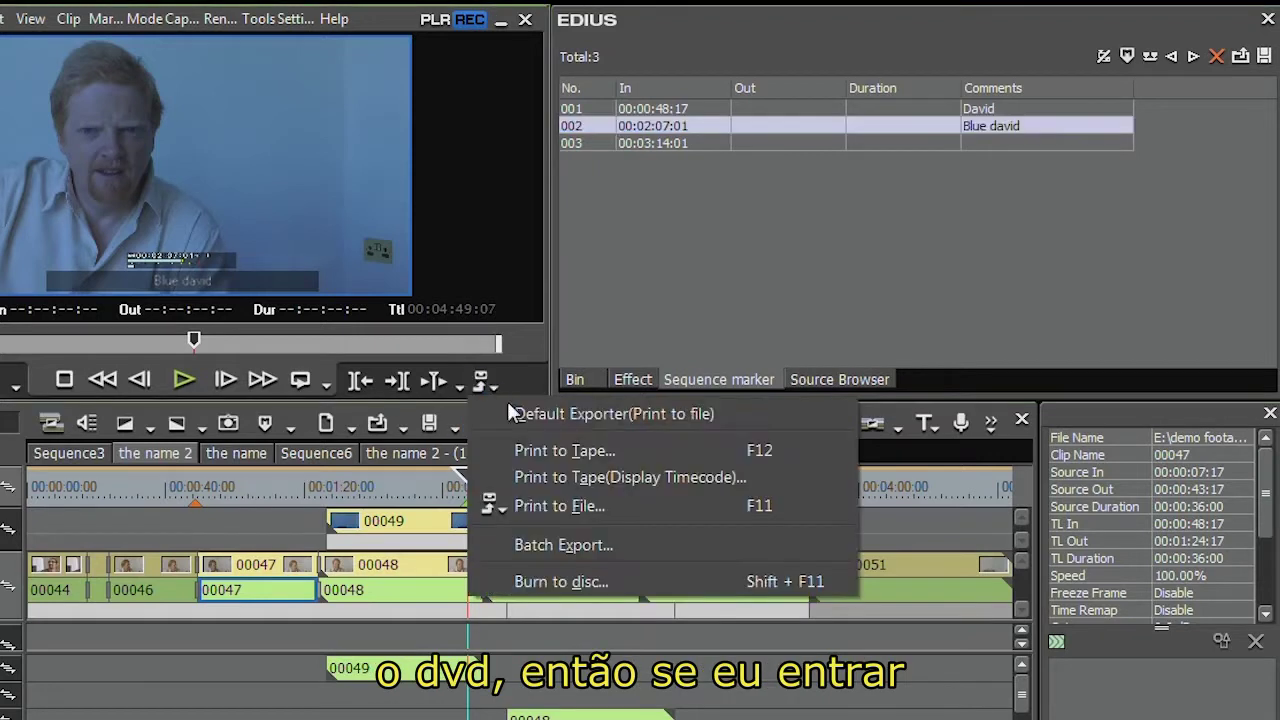
left_click(569, 589)
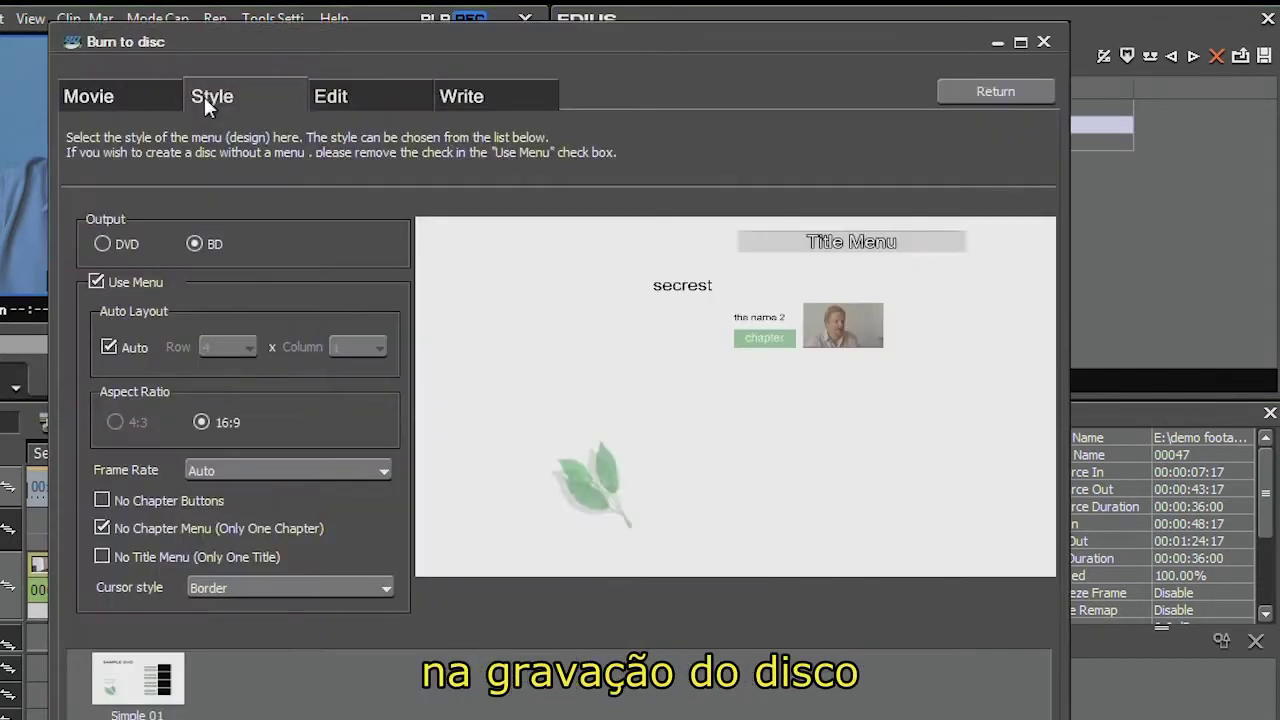
left_click(130, 558)
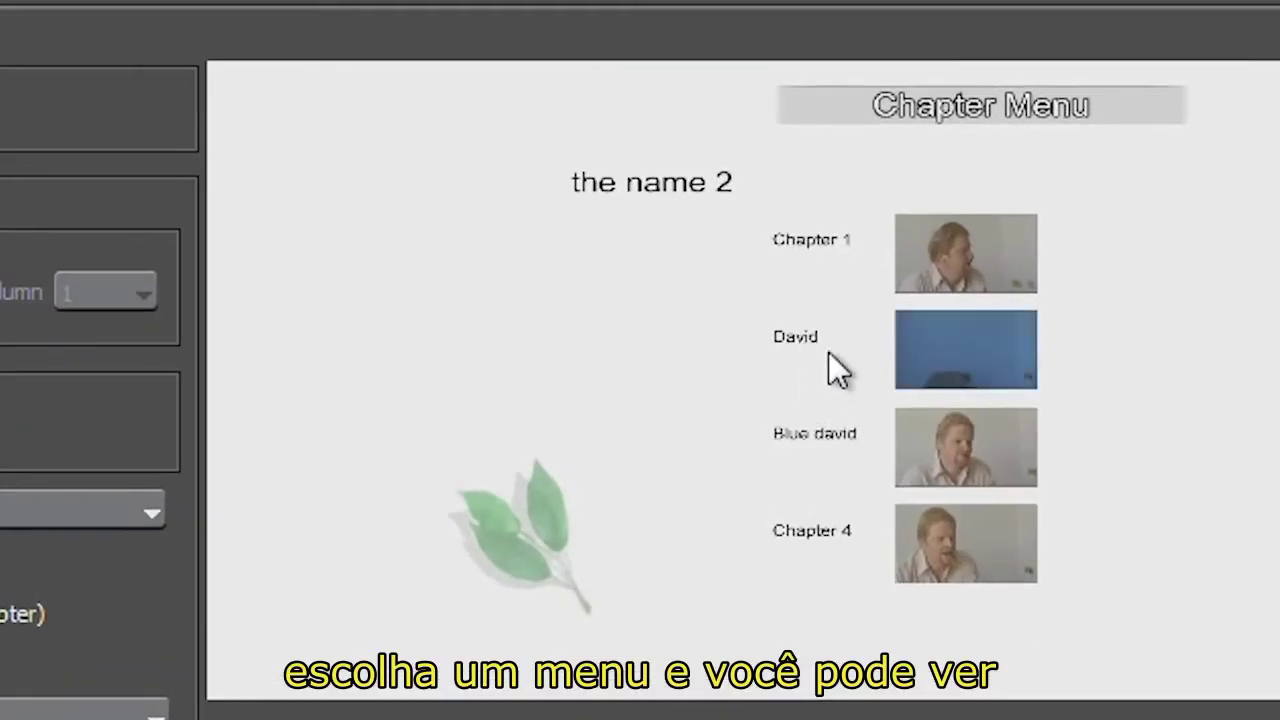
key("alt+F4")
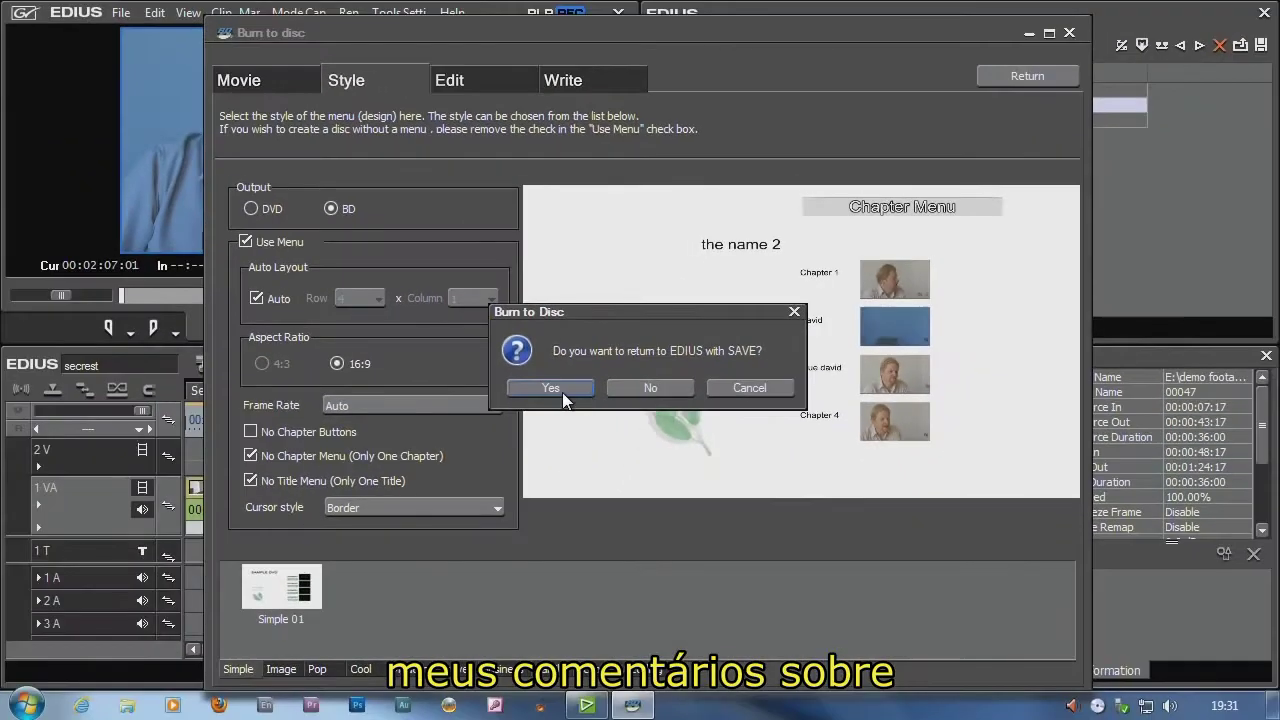
left_click(387, 446)
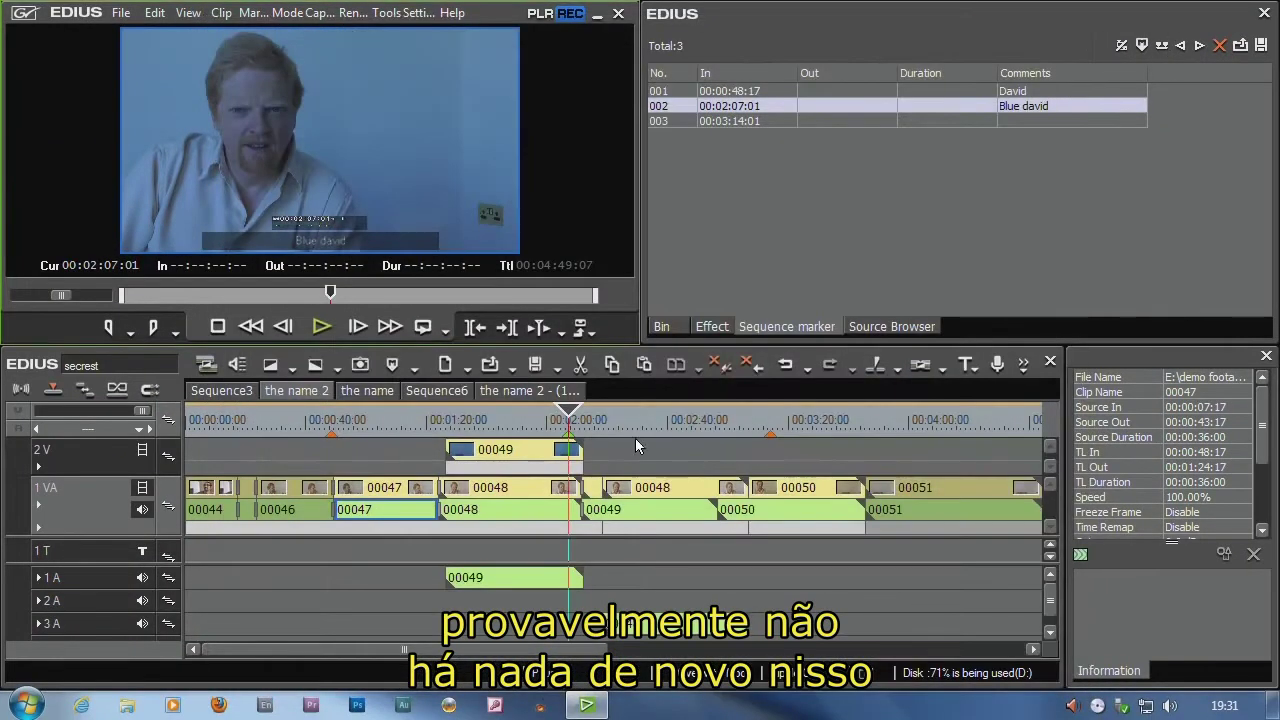
Add a sequence marker at 00:04:11:02 with a comment made of the interviewee's first name followed by "again".
left_click(632, 416)
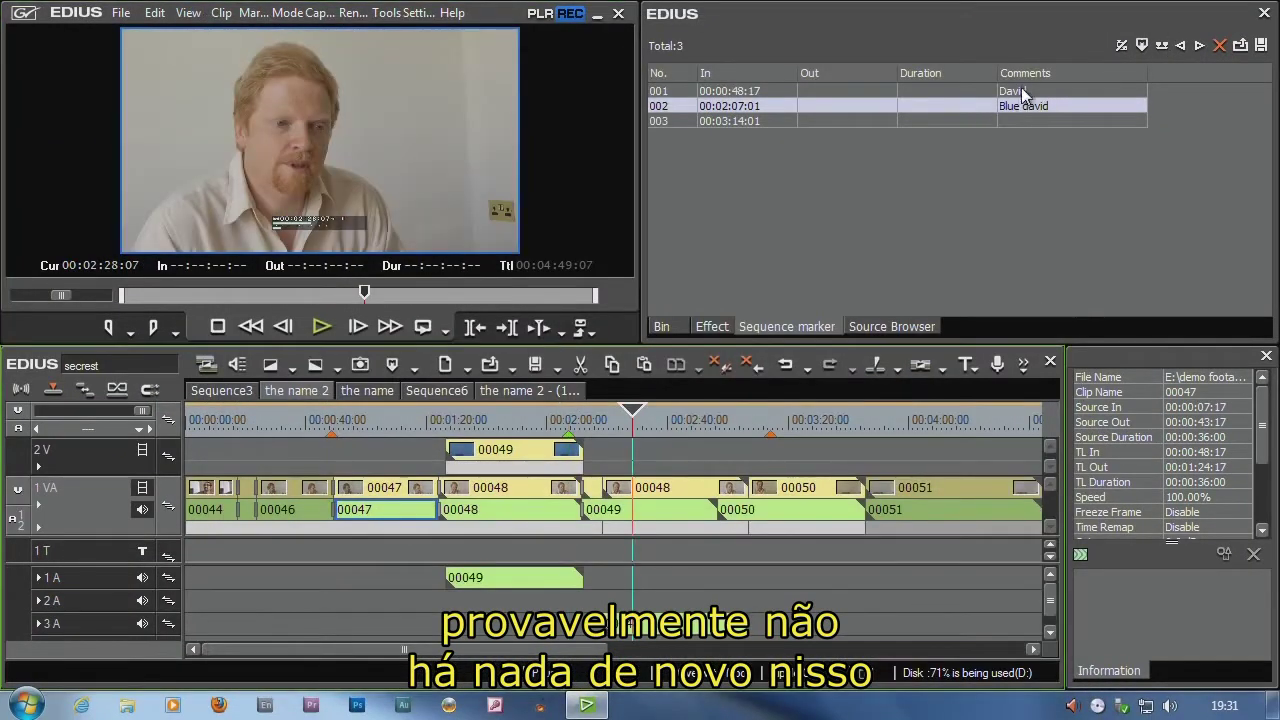
left_click(412, 368)
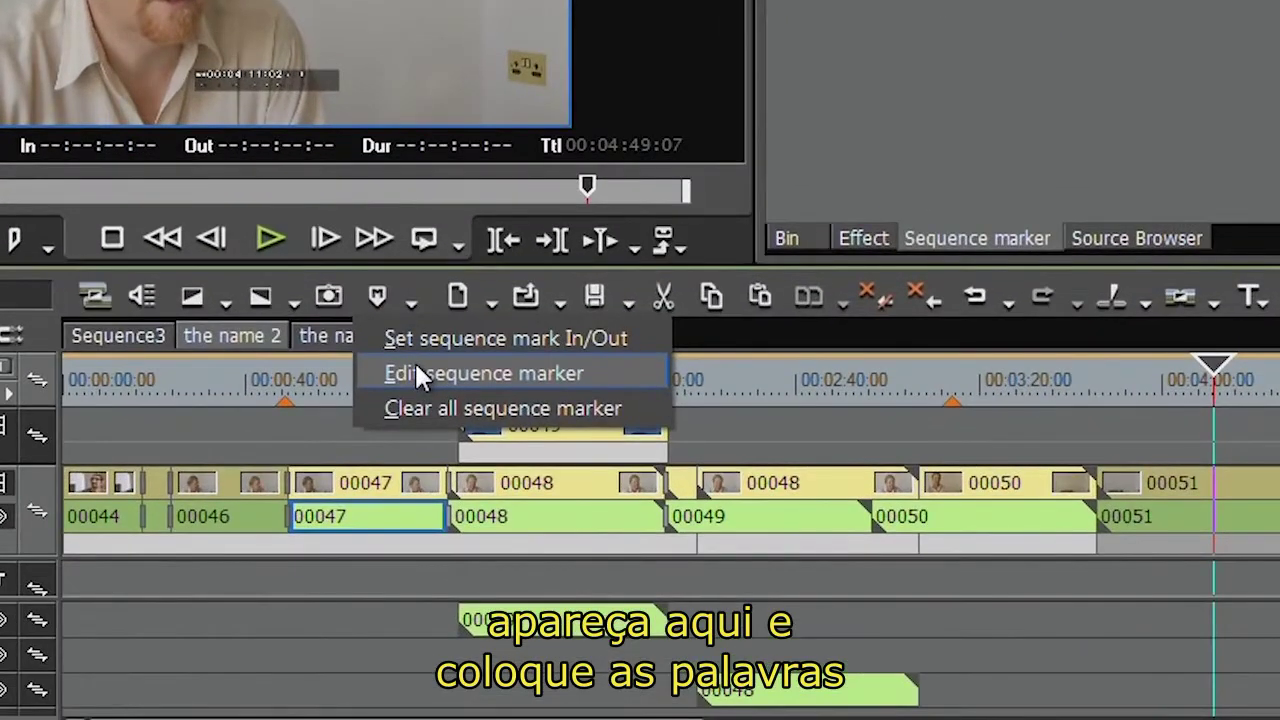
left_click(417, 368)
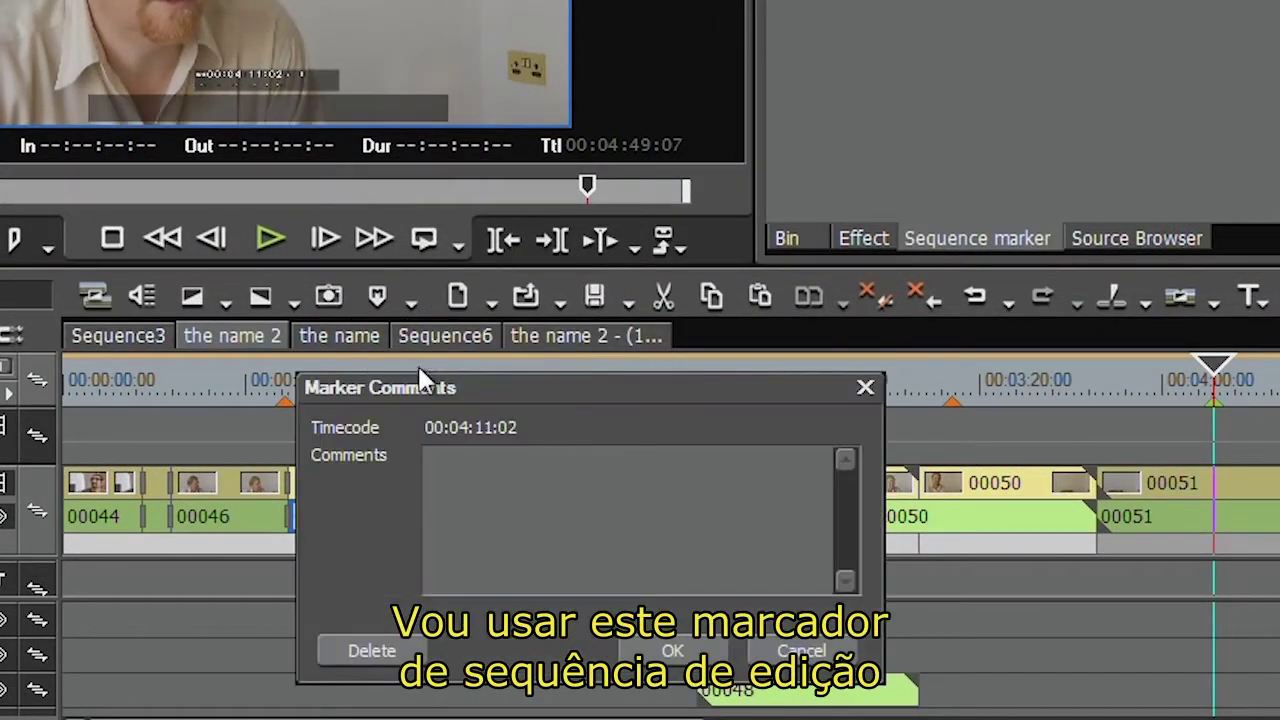
type("David again")
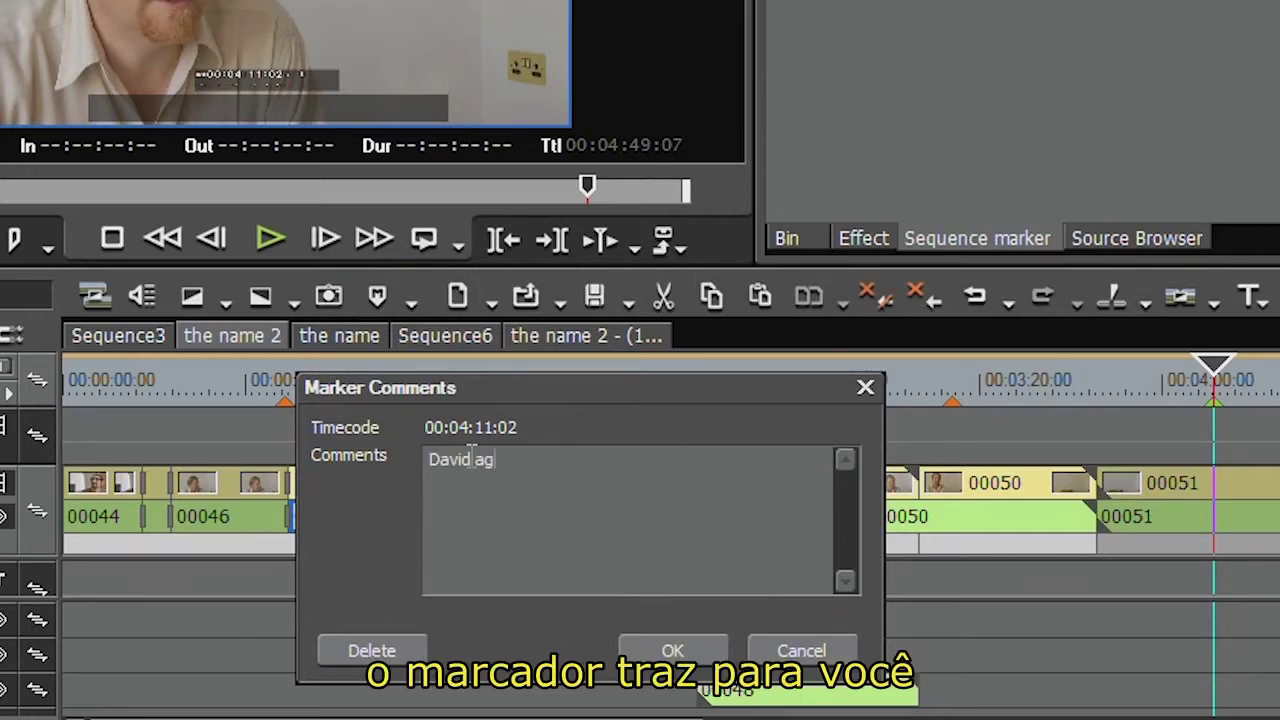
key("Return")
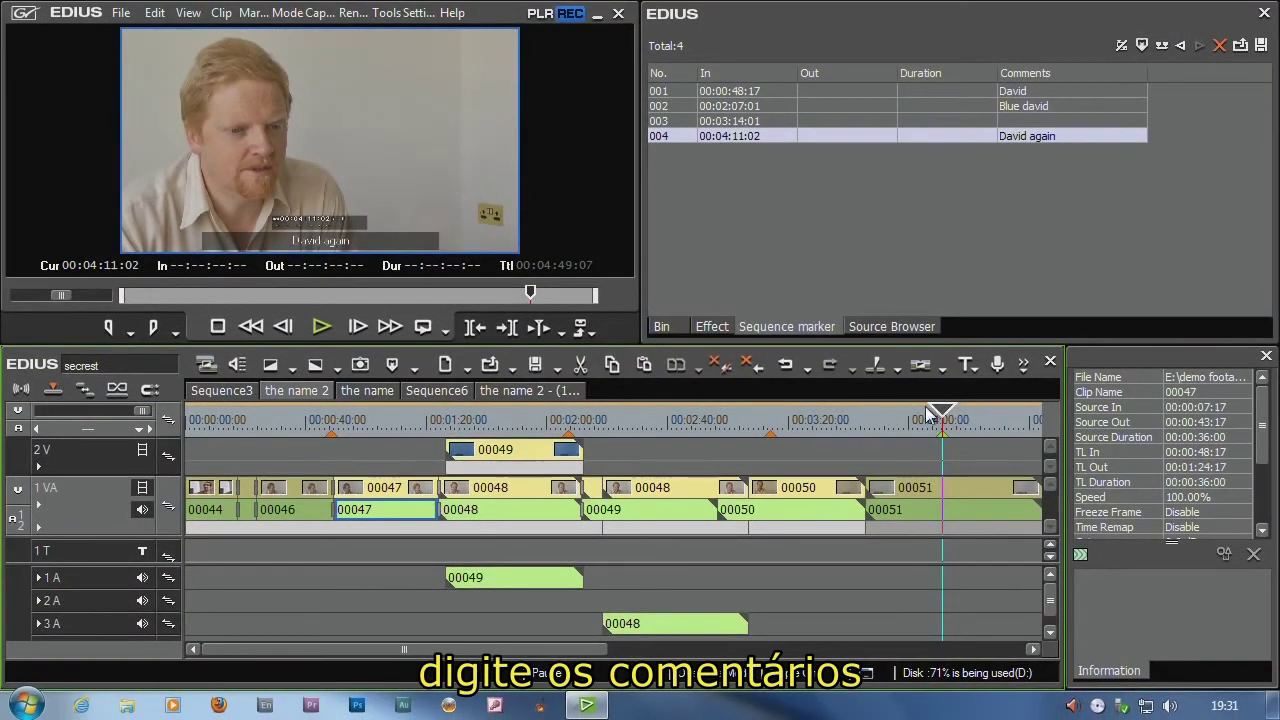
Filter the keyboard shortcut settings for "marker" and assign Shift+V to Edit Marker (Cursor), replacing the V Mute assignment.
left_click(417, 369)
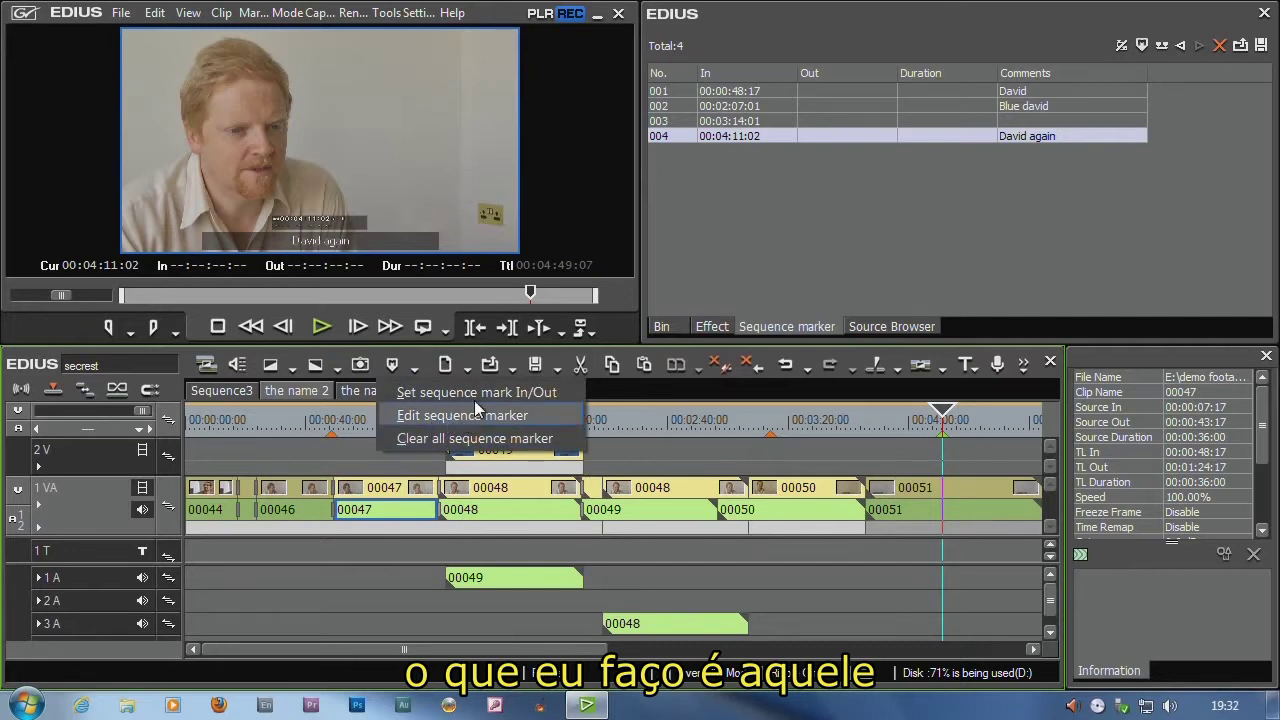
left_click(428, 16)
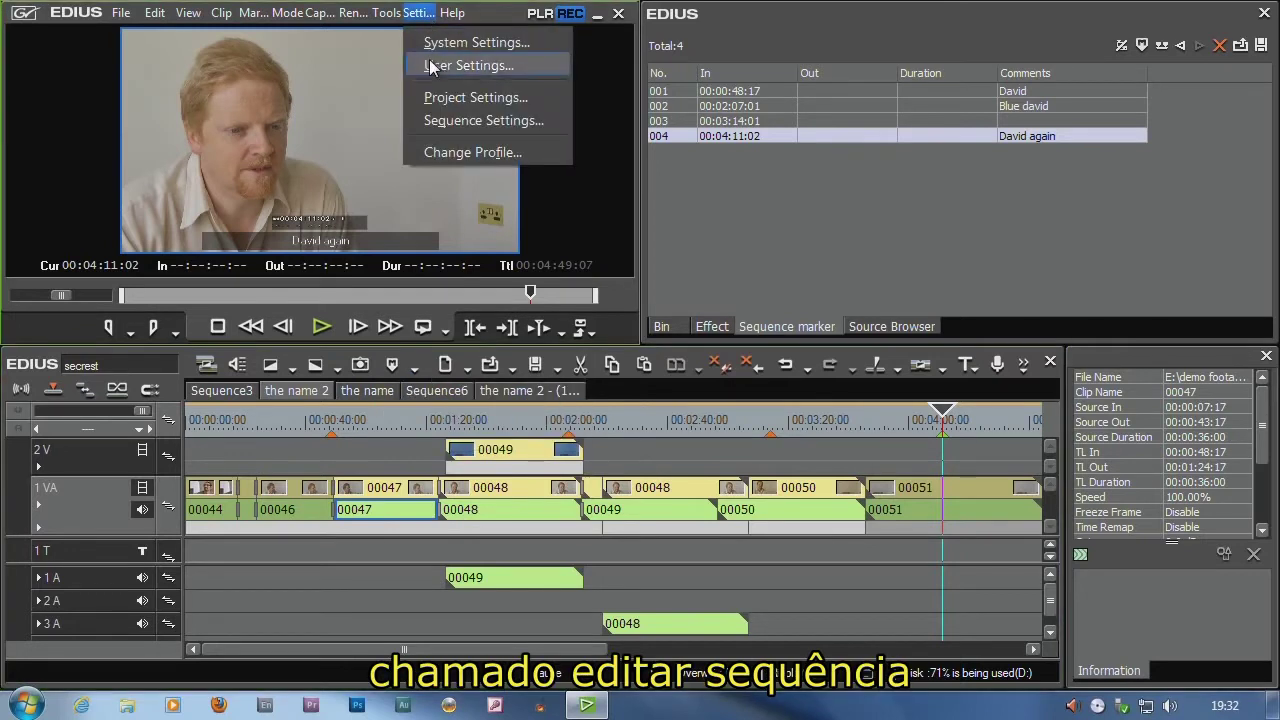
left_click(429, 62)
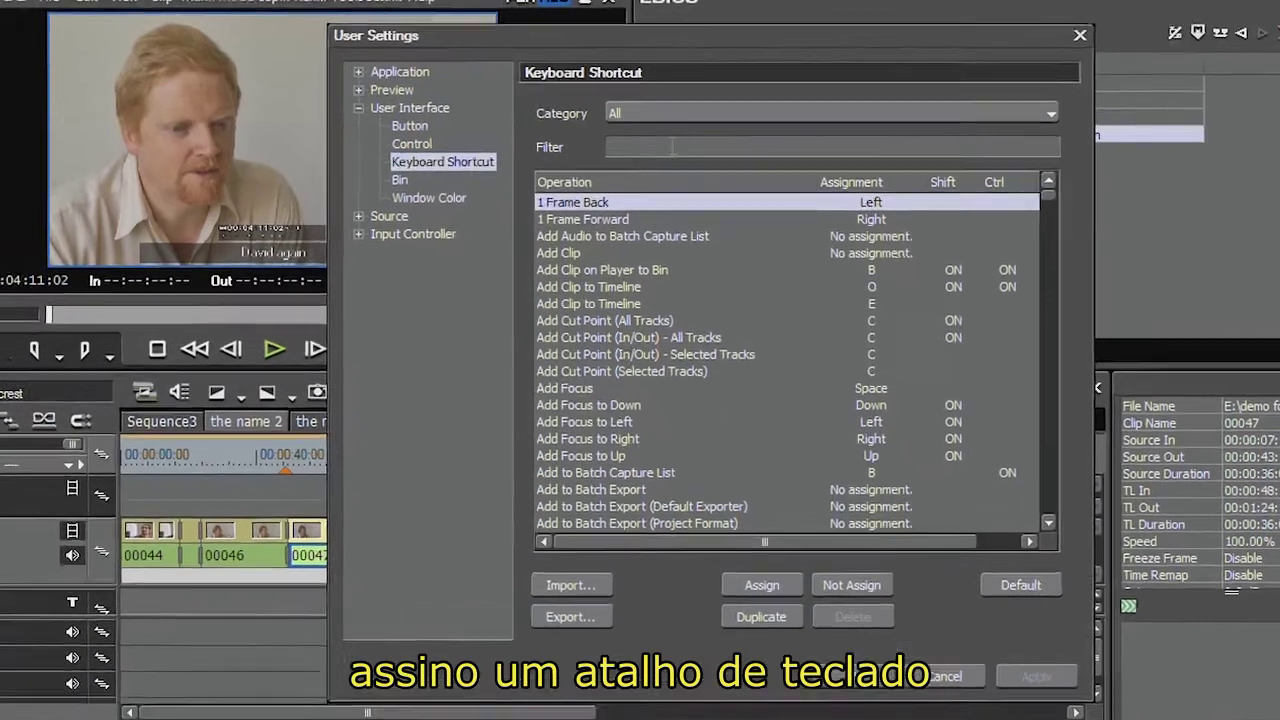
type("s")
key("BackSpace")
type("marker")
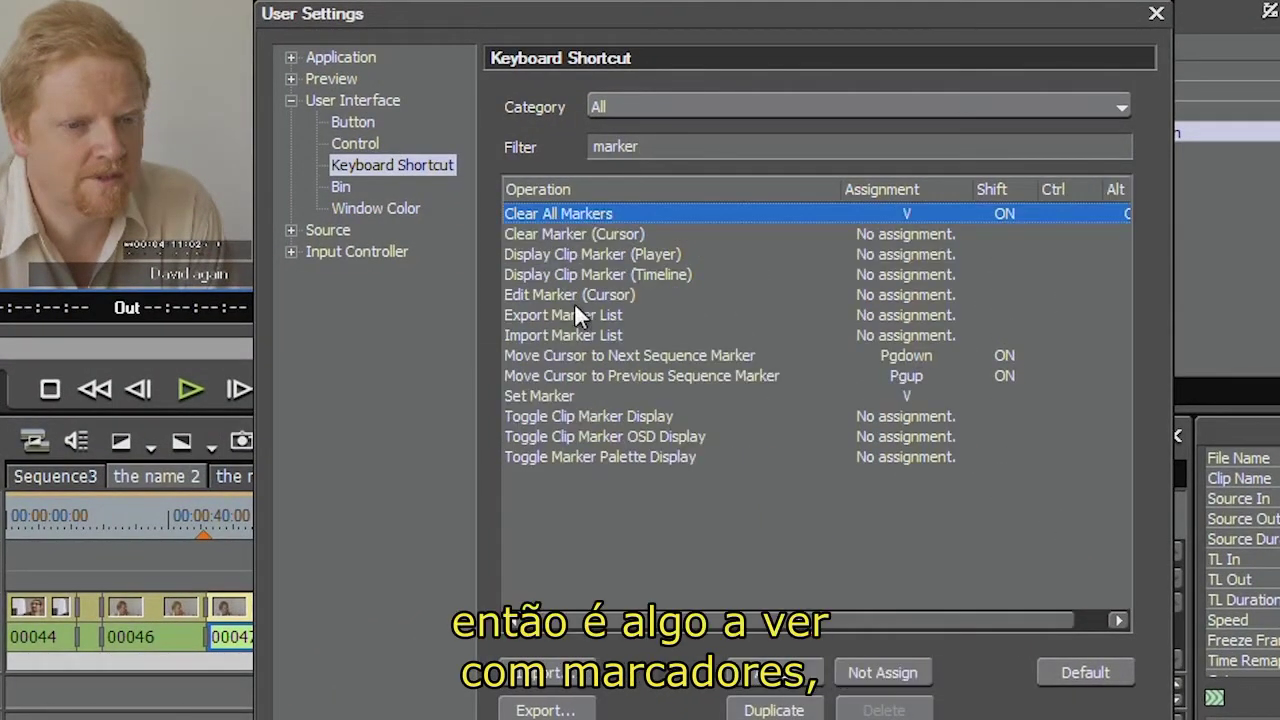
left_click(564, 294)
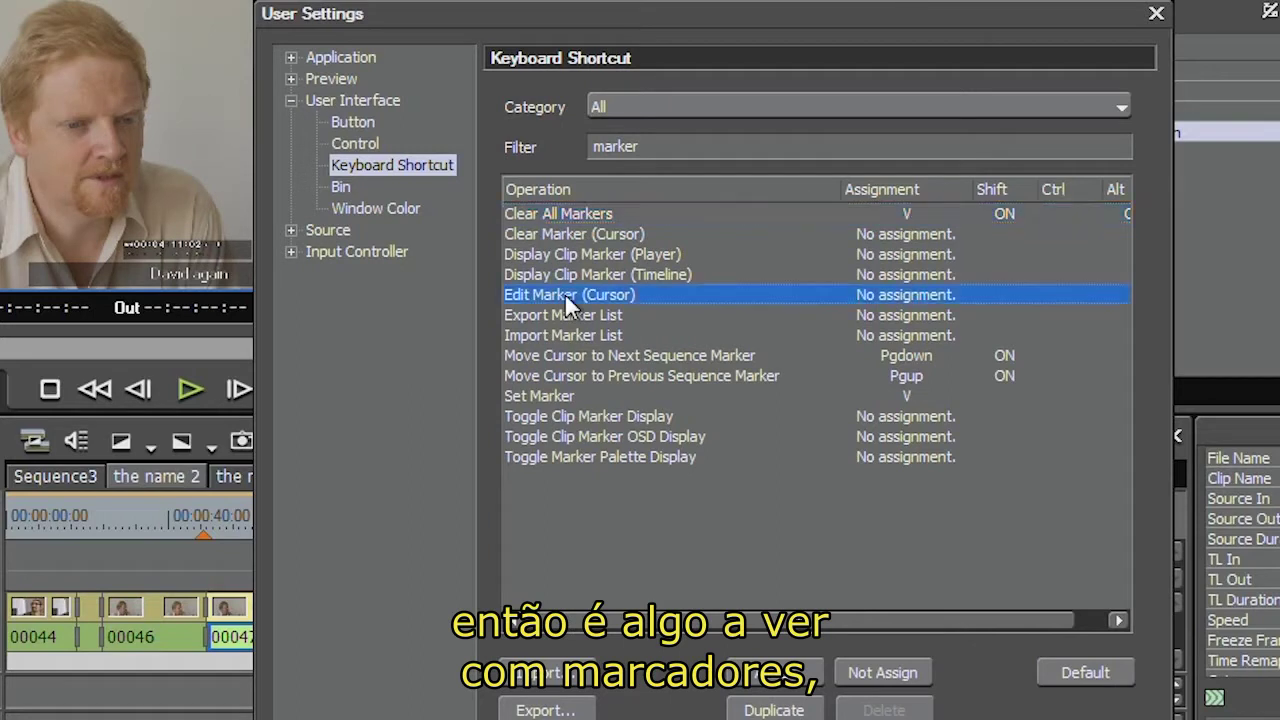
double_click(929, 297)
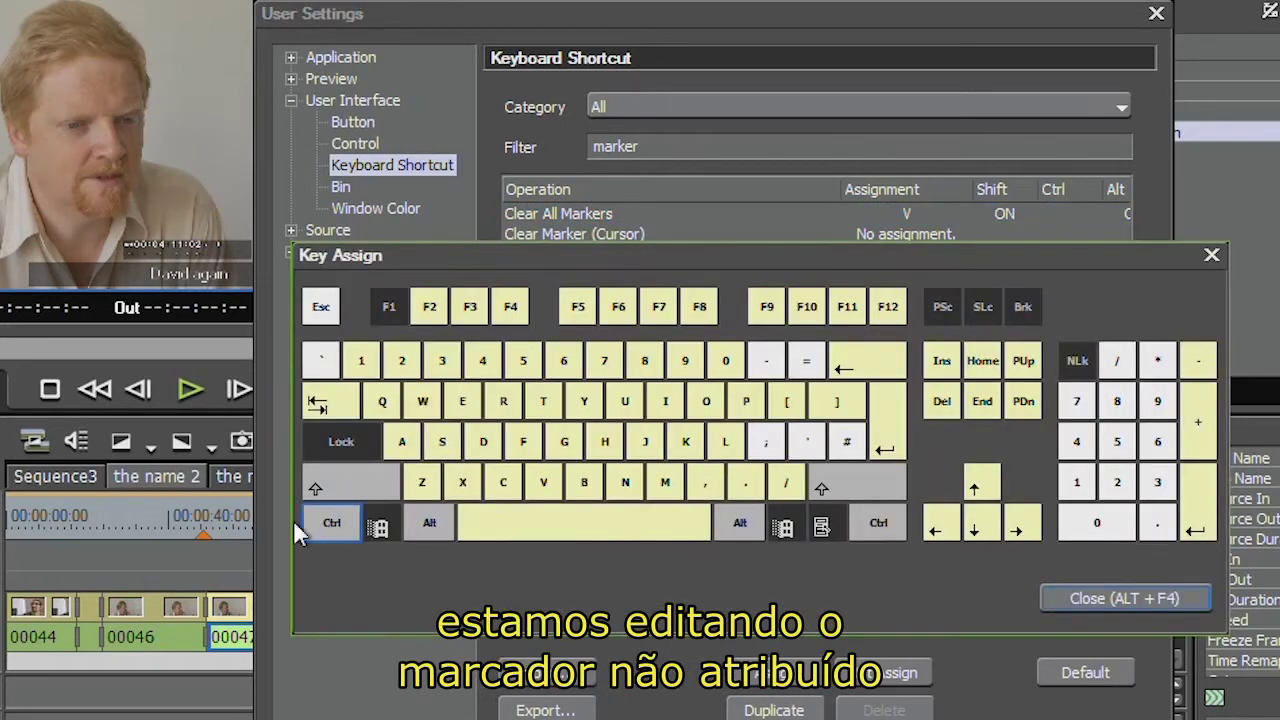
left_click(540, 483)
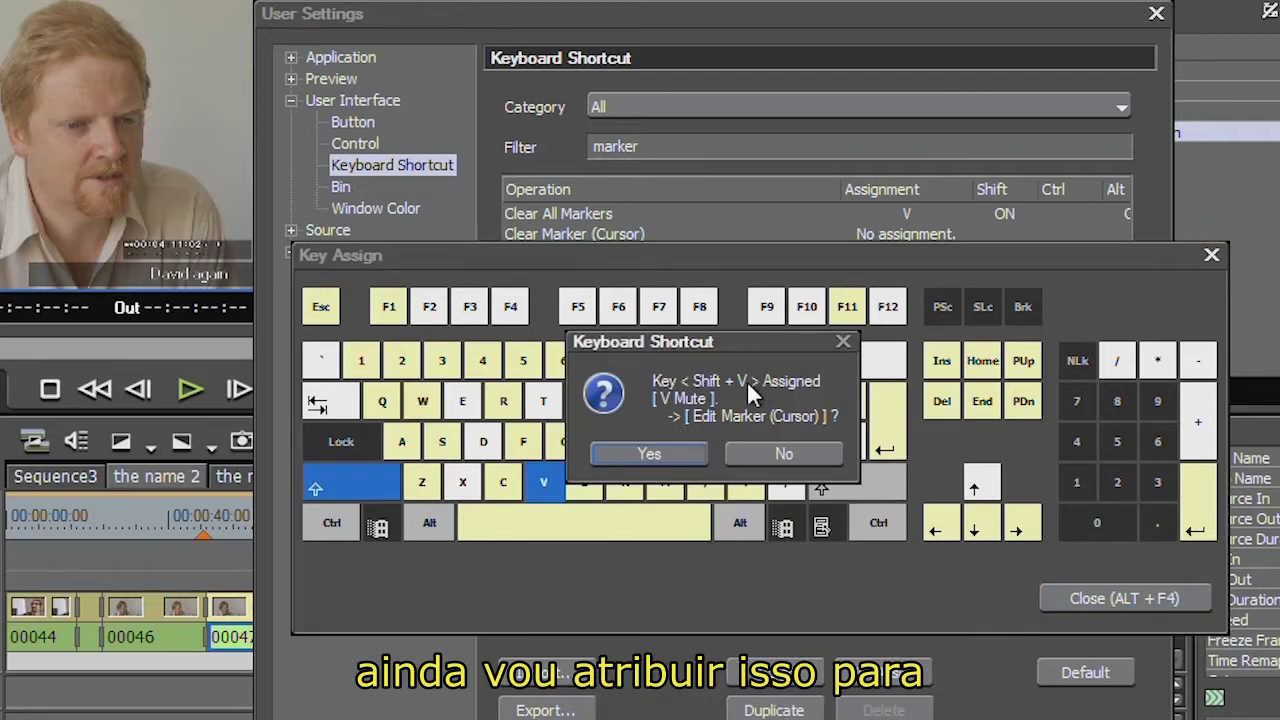
left_click(672, 450)
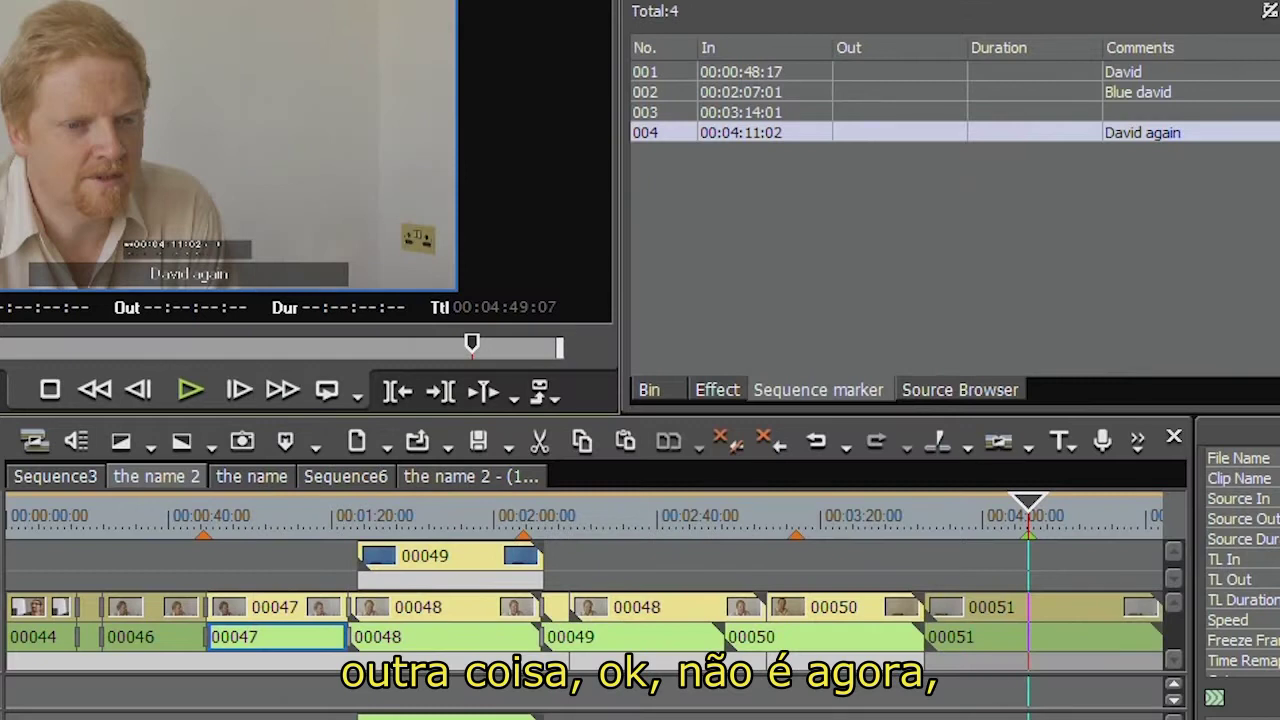
Add a sequence marker with the comment "cacsdfsdf" at 00:04:38:07, near the end of clip 00051.
left_click(644, 518)
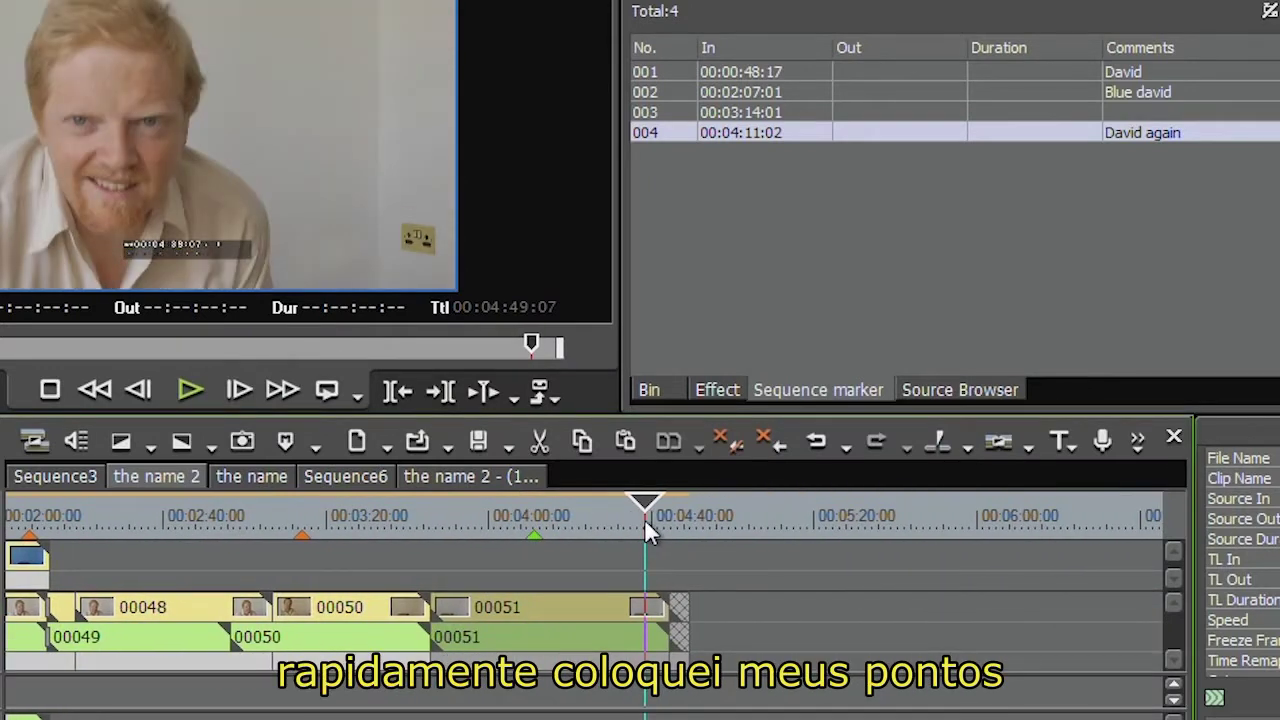
key("shift+v")
type("cacsdfsdf")
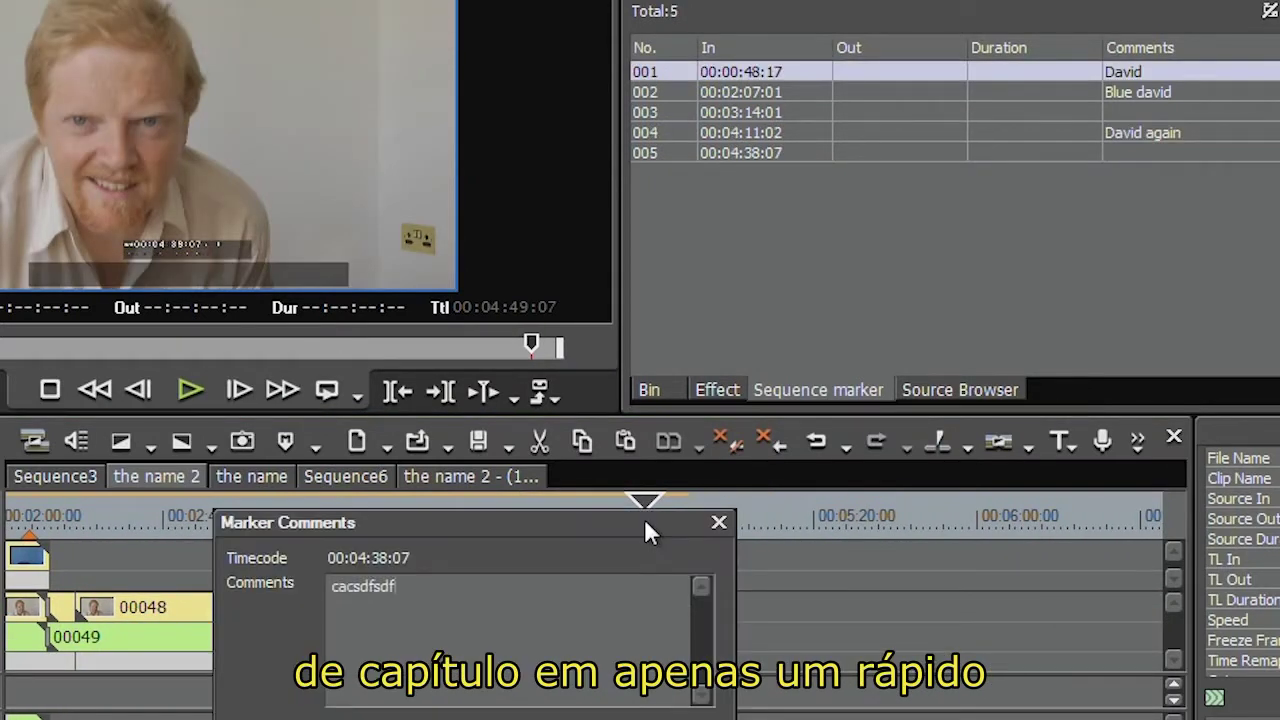
key("Return")
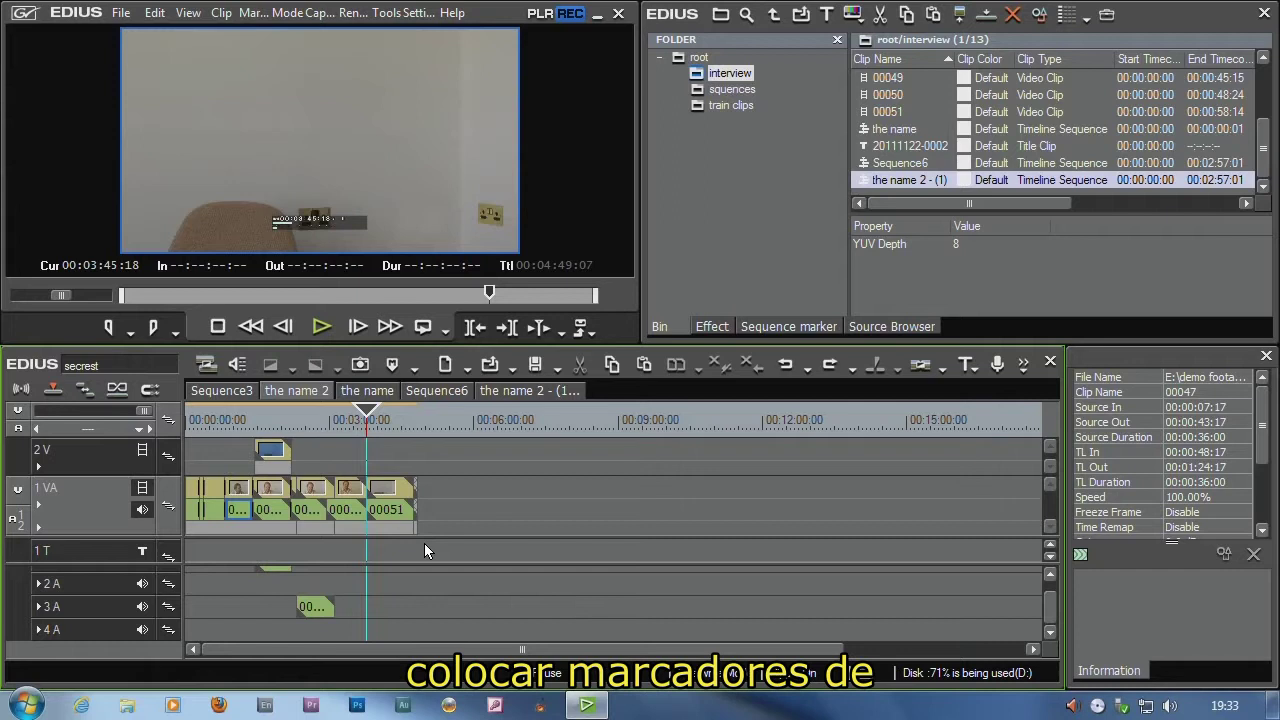
Add all the clips from the train clips bin folder to track 1 VA, directly after clip 00051.
left_click_drag(370, 423, 310, 424)
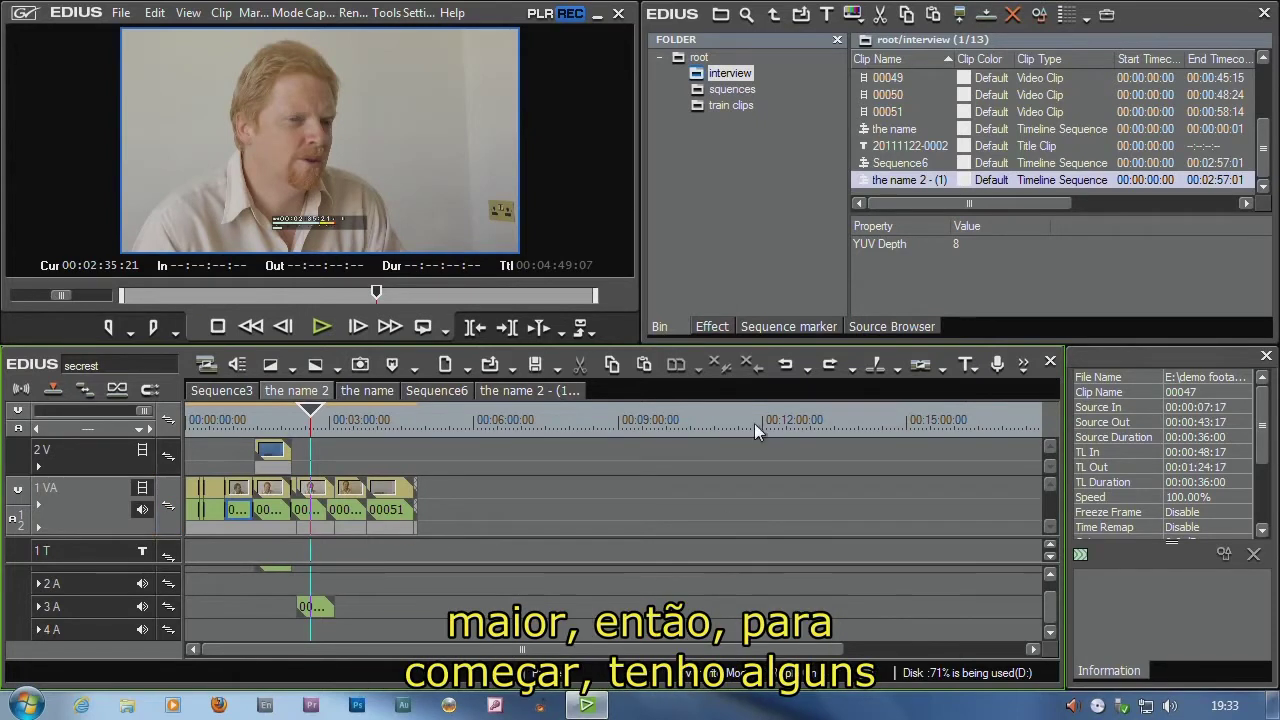
left_click(692, 106)
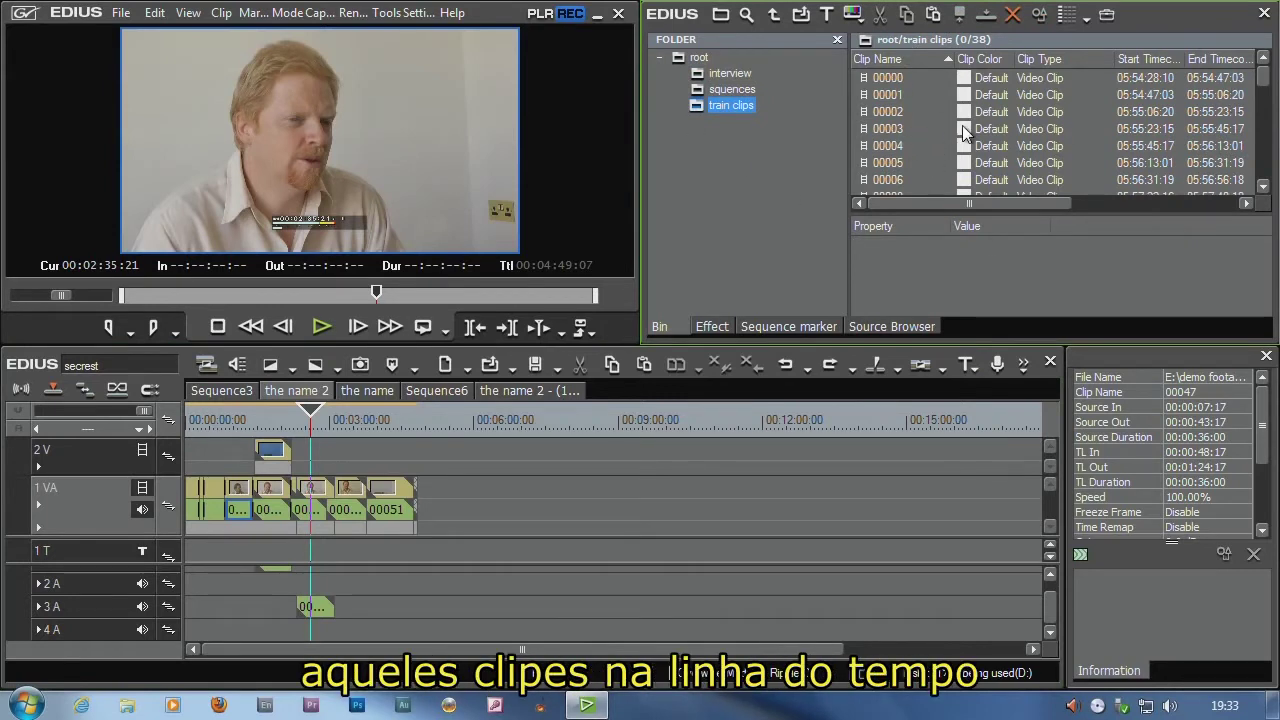
left_click_drag(690, 105, 420, 508)
left_click(264, 462)
left_click_drag(261, 462, 372, 448)
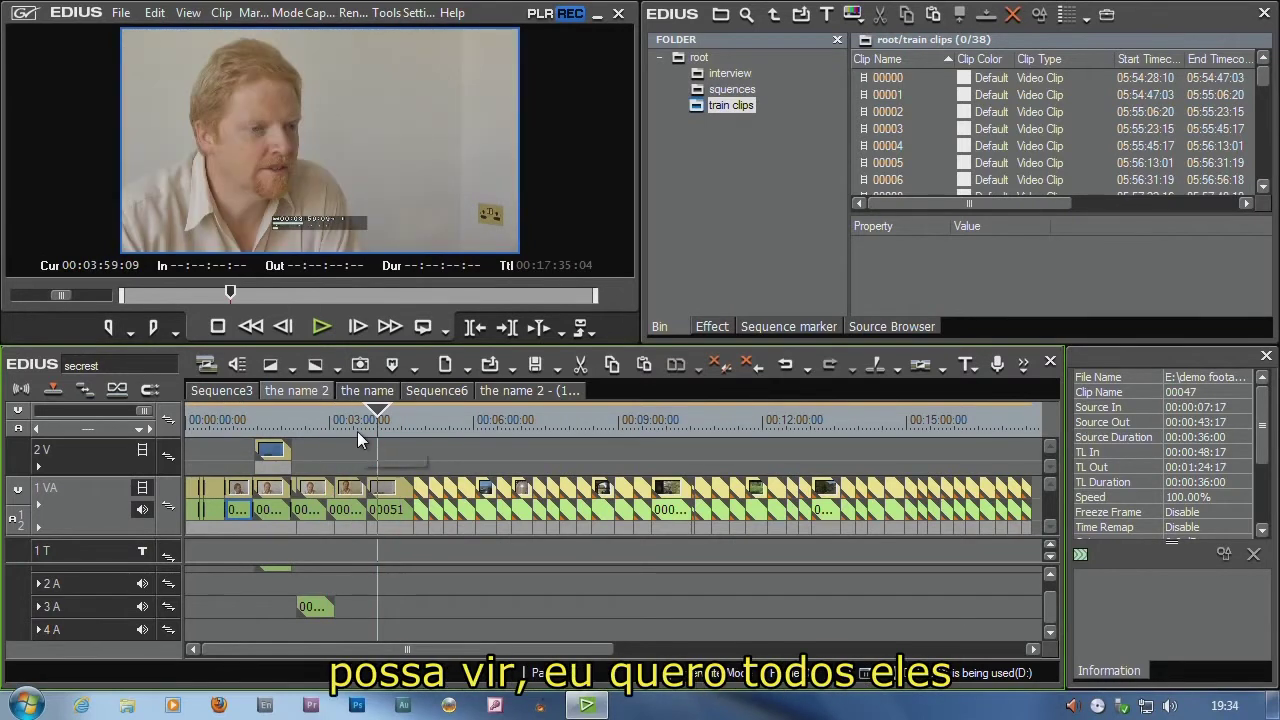
Add sequence markers at 00:05:00:00, 00:10:00:00 and 00:15:00:00, and show the sequence marker list.
type("5:00:0")
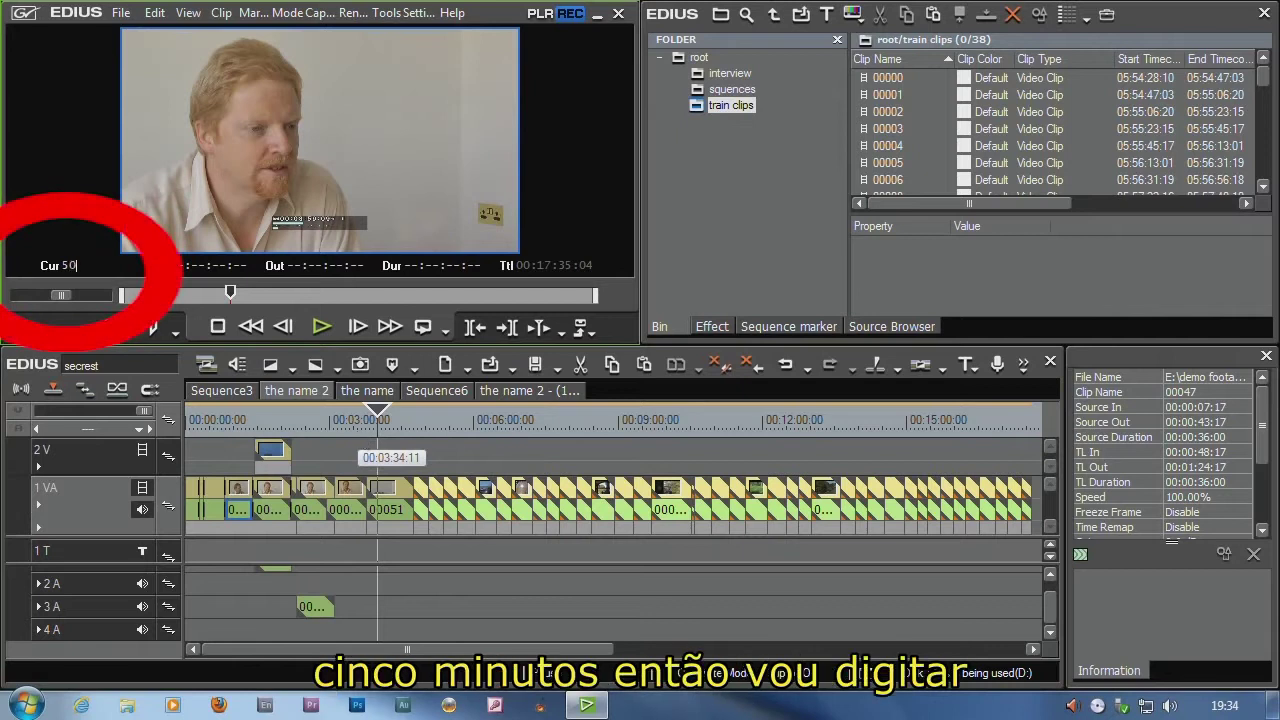
type("0")
key("Return")
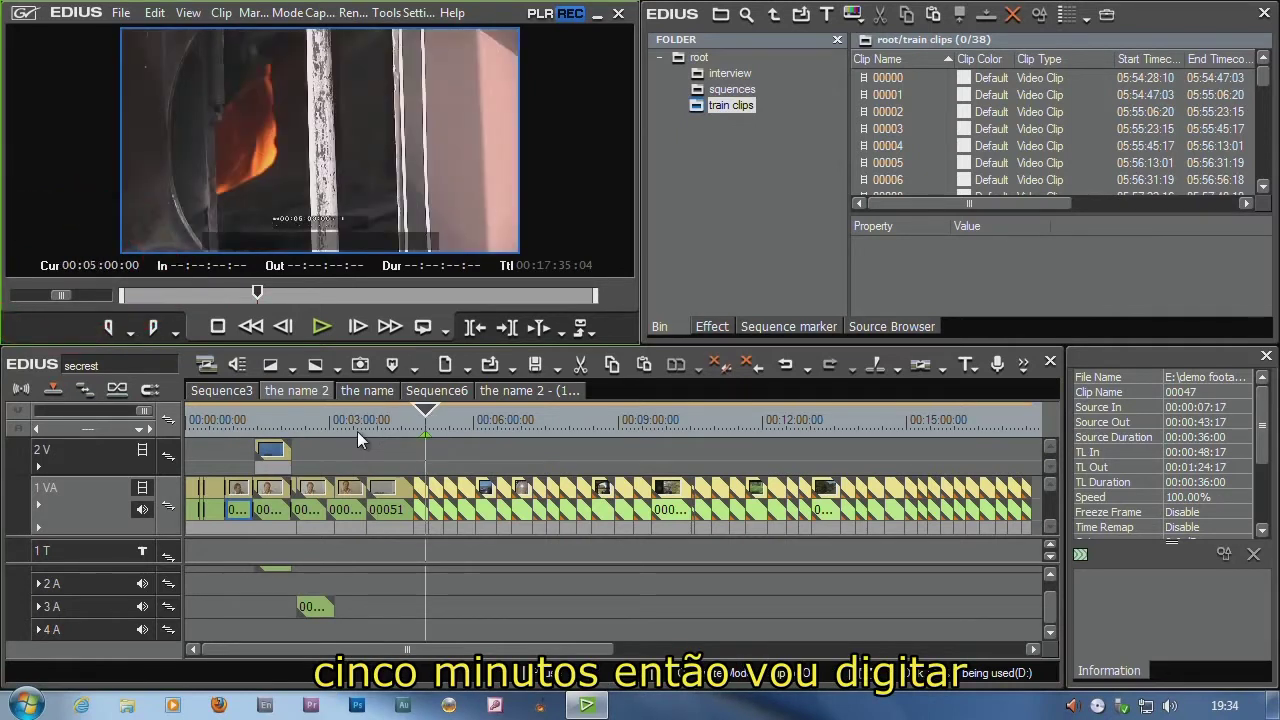
type("10000")
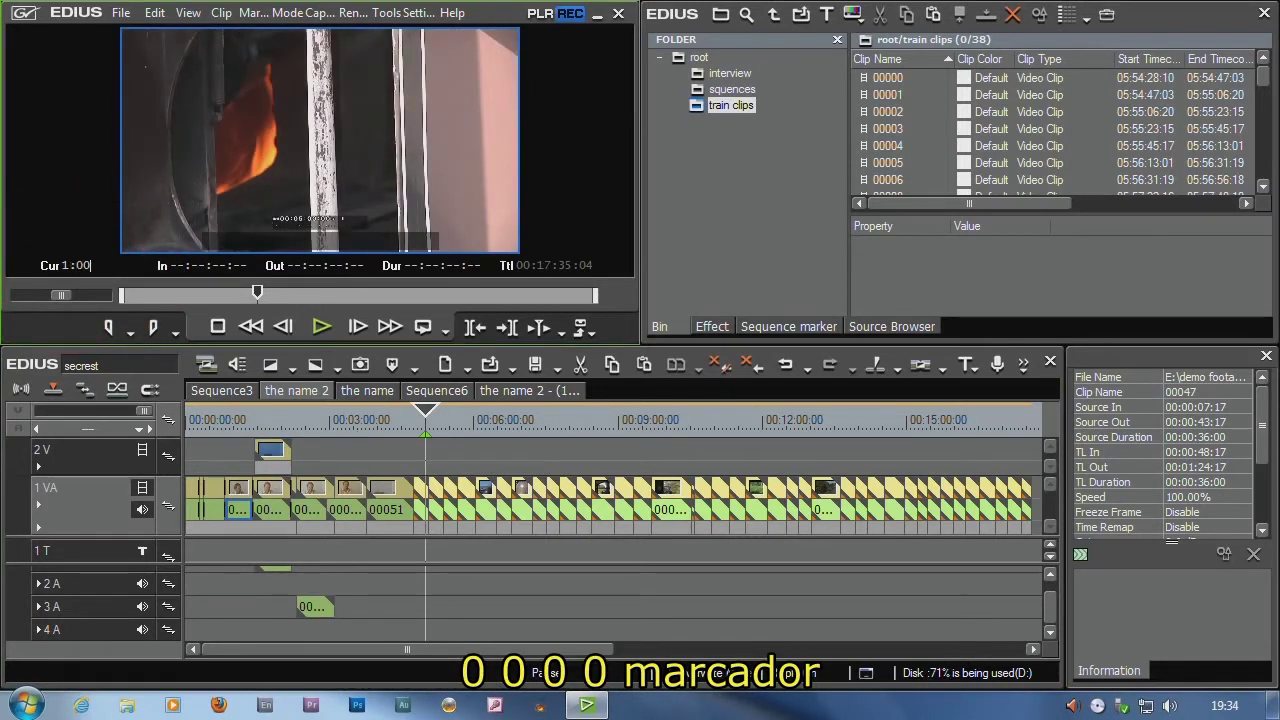
key("Return")
type("100000")
key("Return")
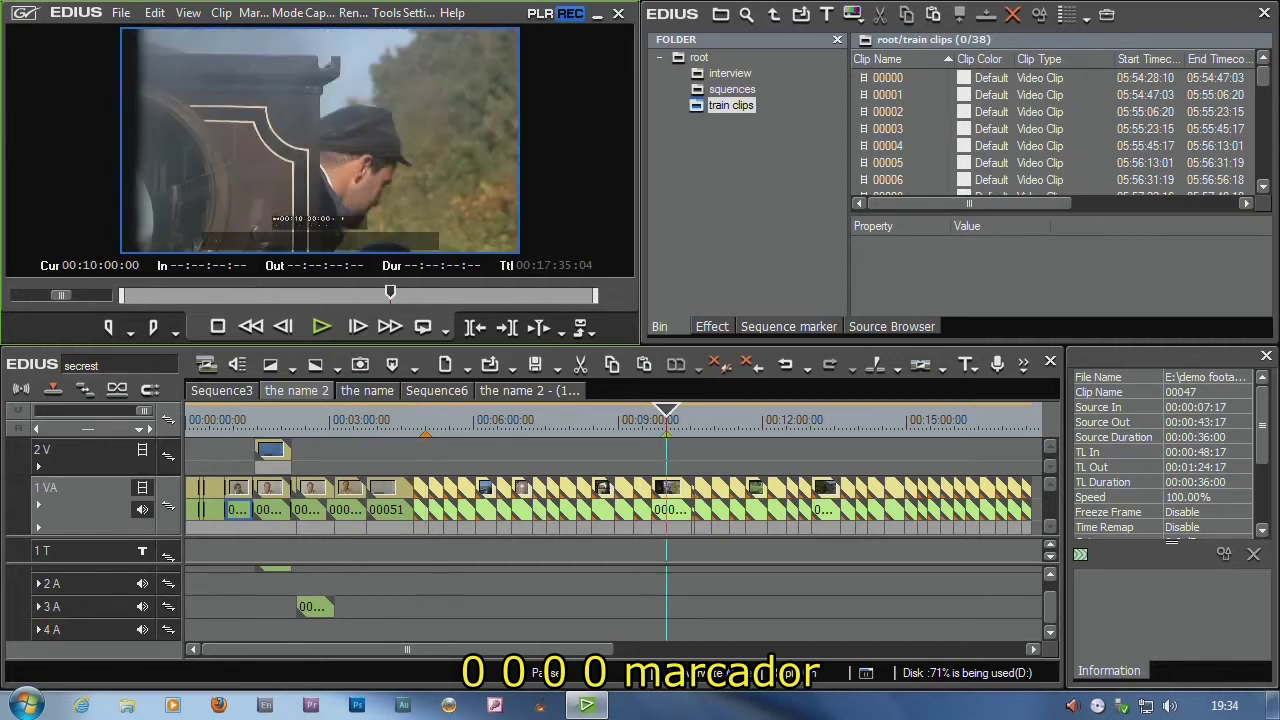
type("150000")
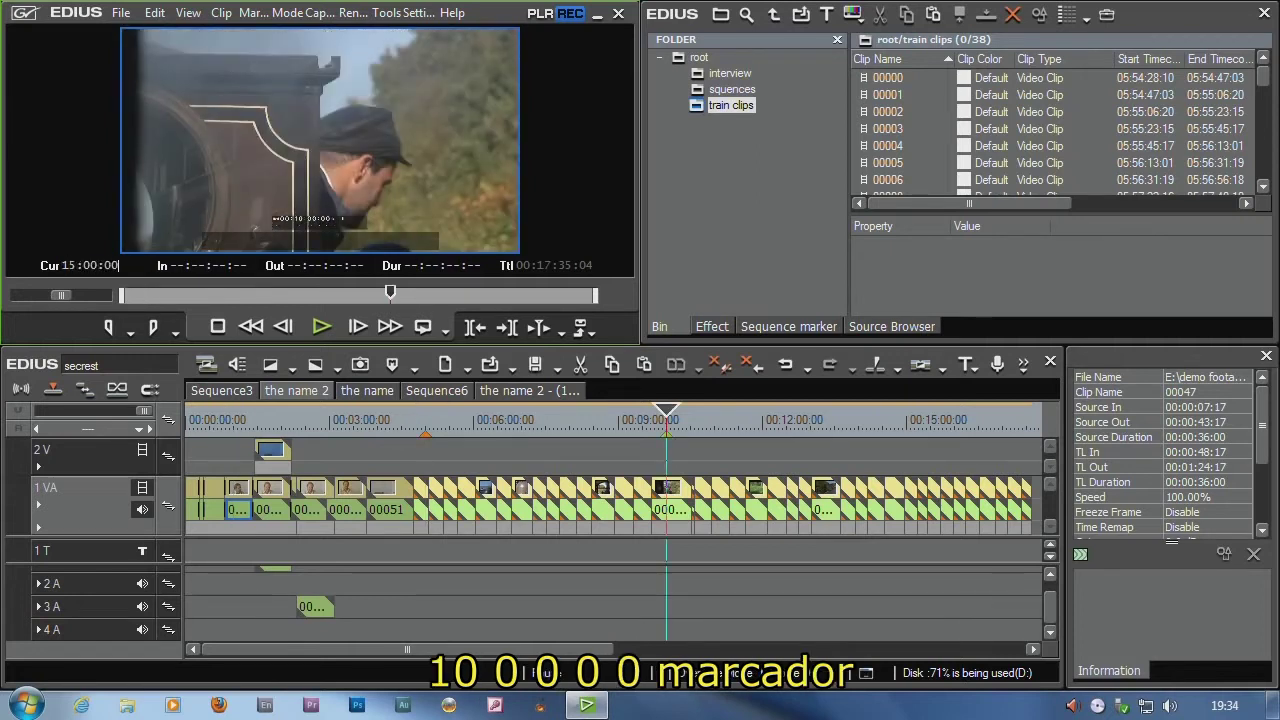
key("Return")
key("v")
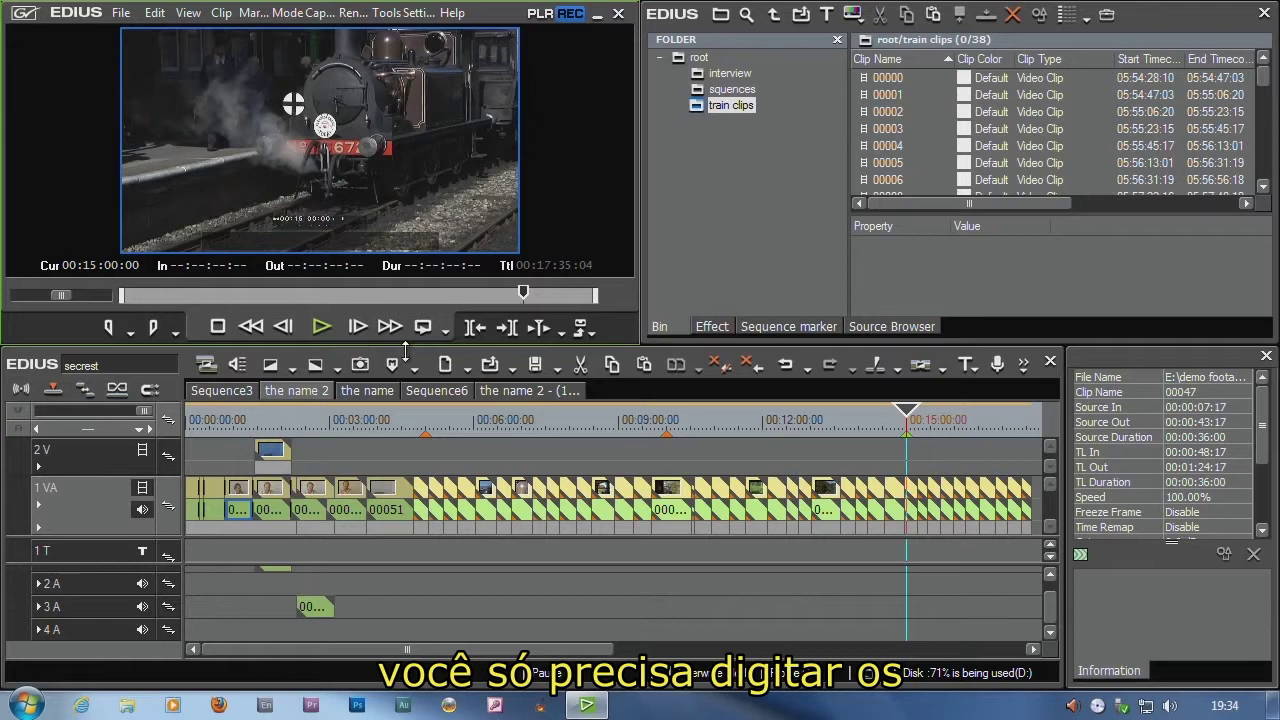
left_click(791, 328)
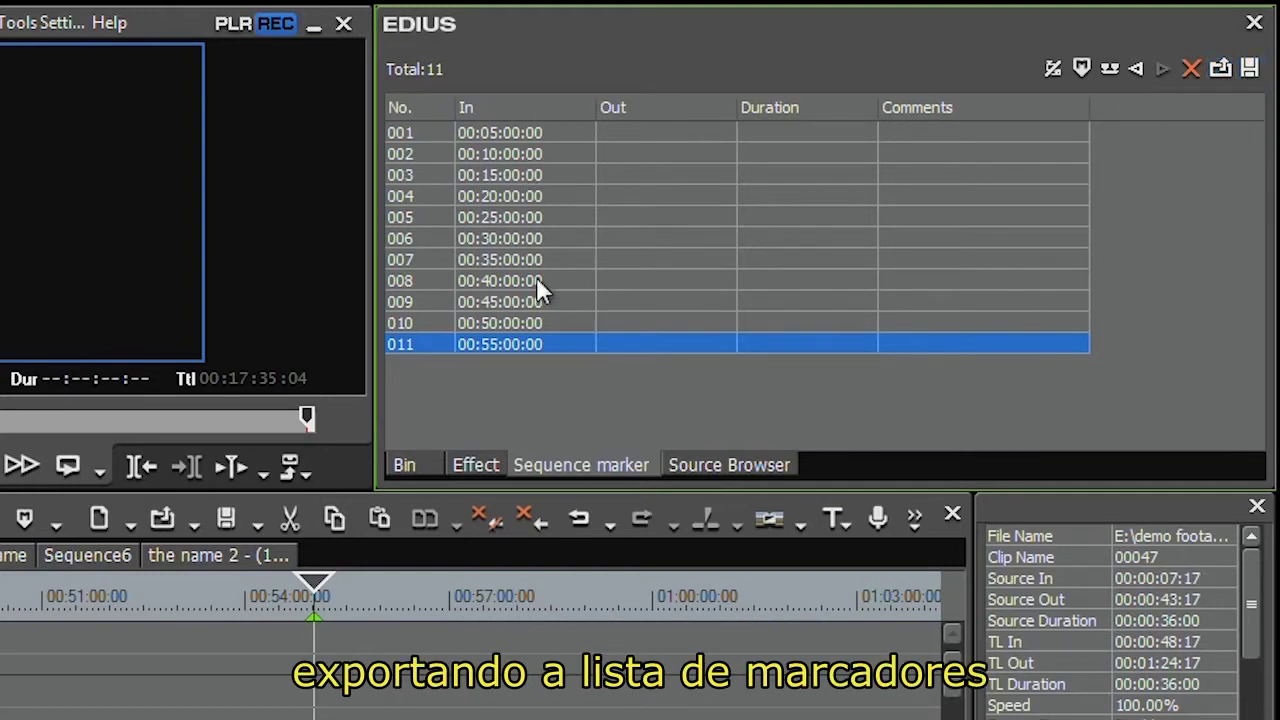
Export the sequence marker list as a CSV file named "5 mins" on the Desktop.
left_click(1249, 70)
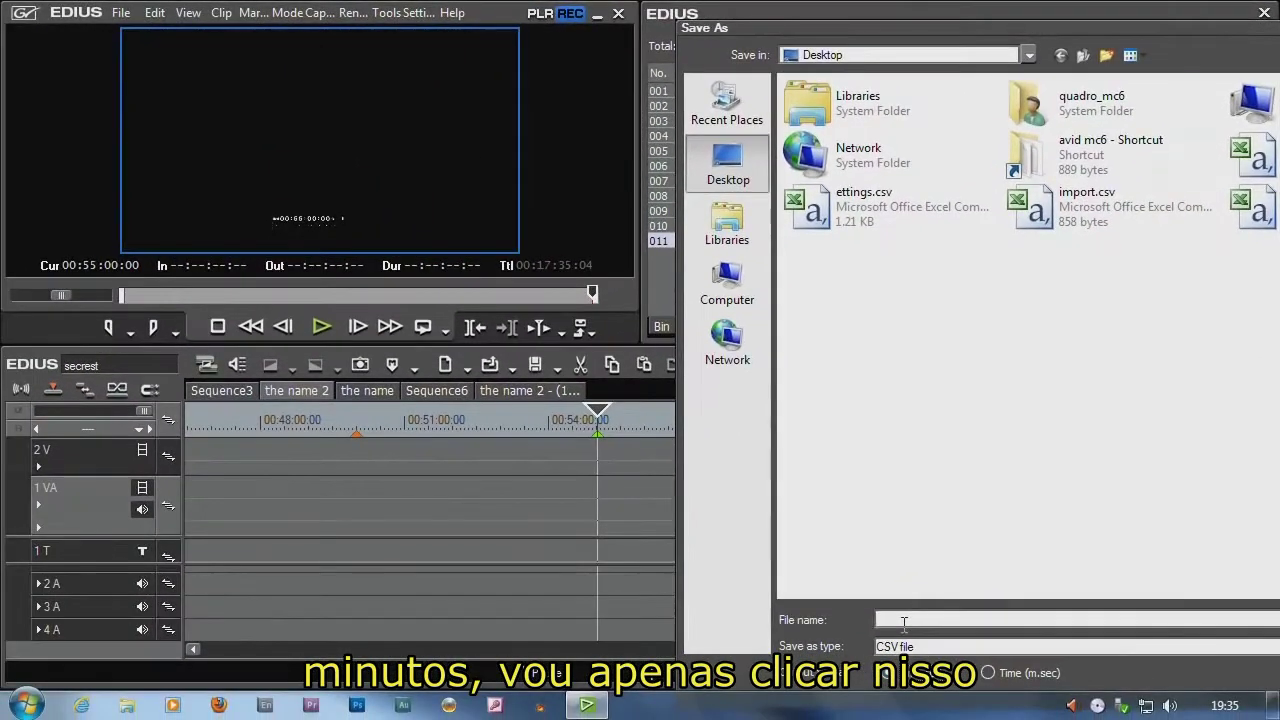
left_click(901, 620)
type("5 mi")
key("Return")
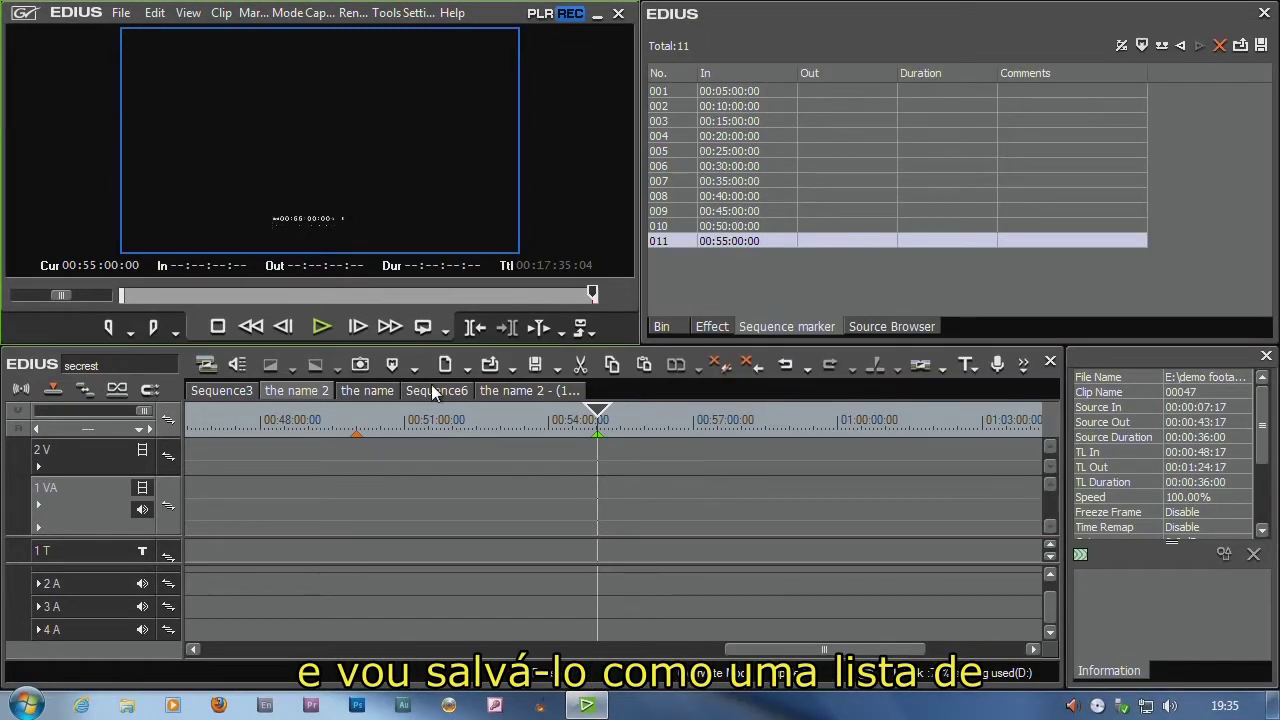
Import the markers from 5 mins.csv on the Desktop into the sequence "the name", and show a longer stretch of its timeline.
left_click(379, 390)
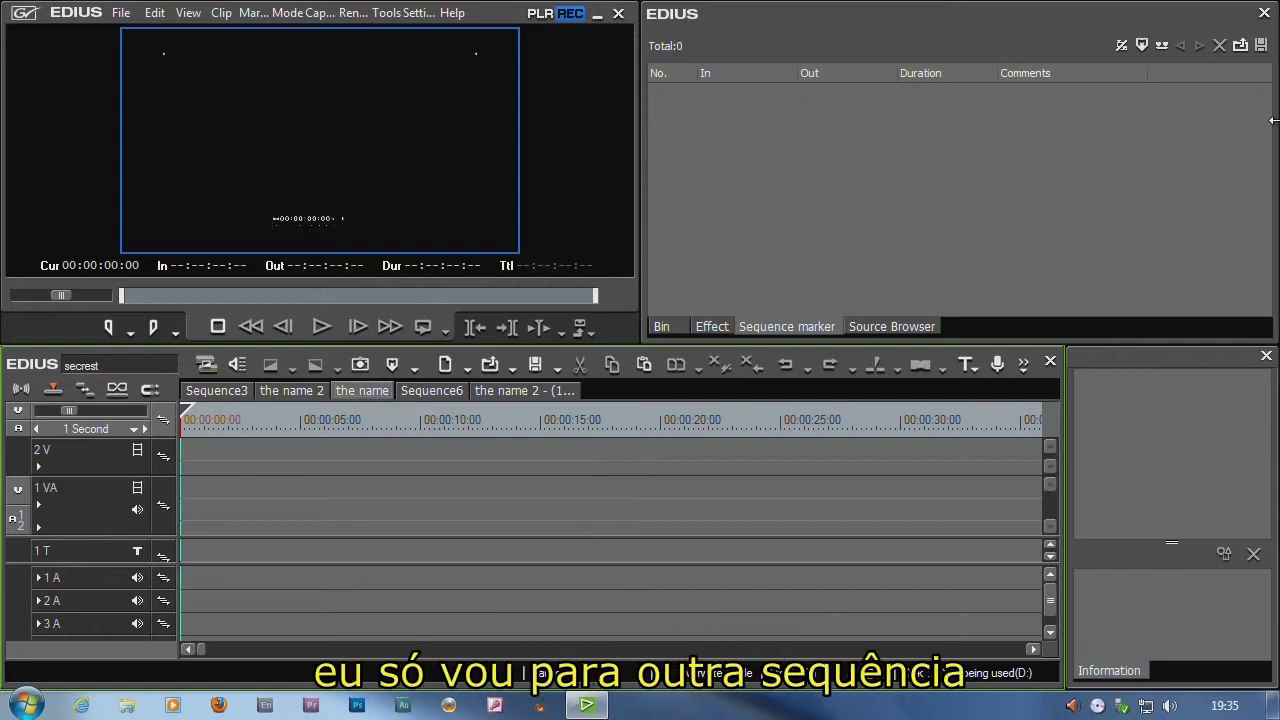
left_click(1240, 45)
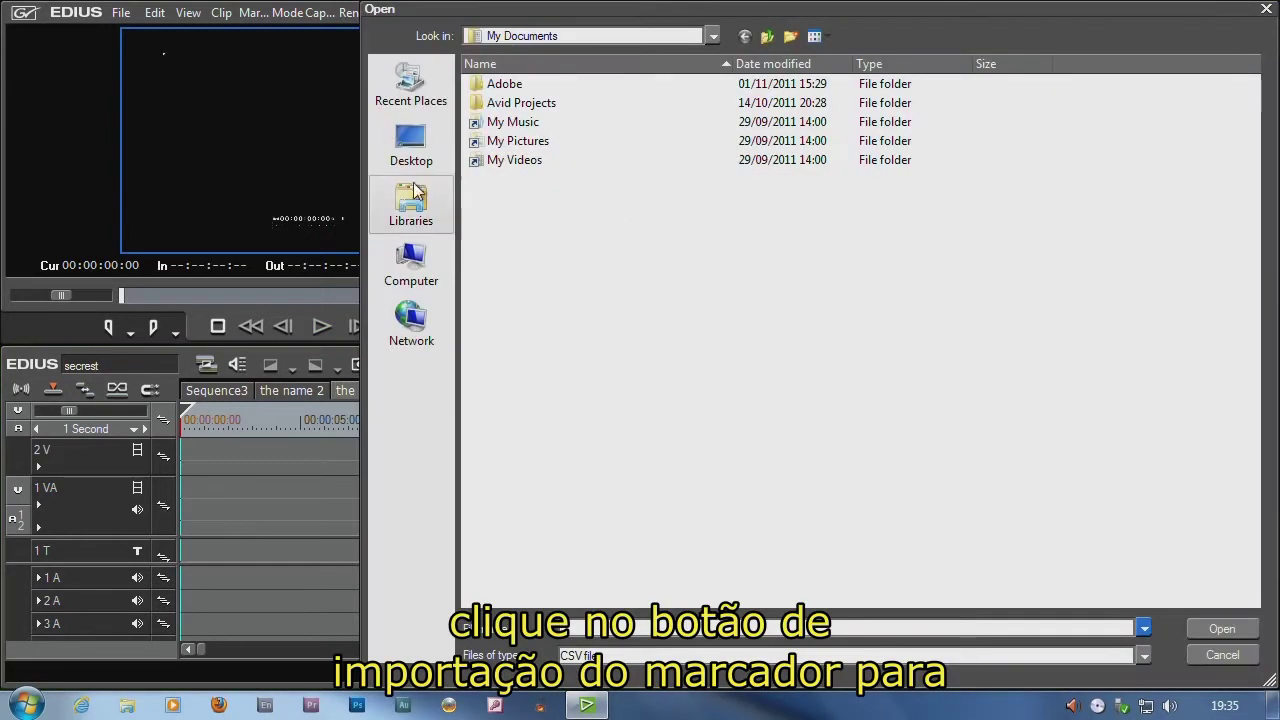
left_click(412, 145)
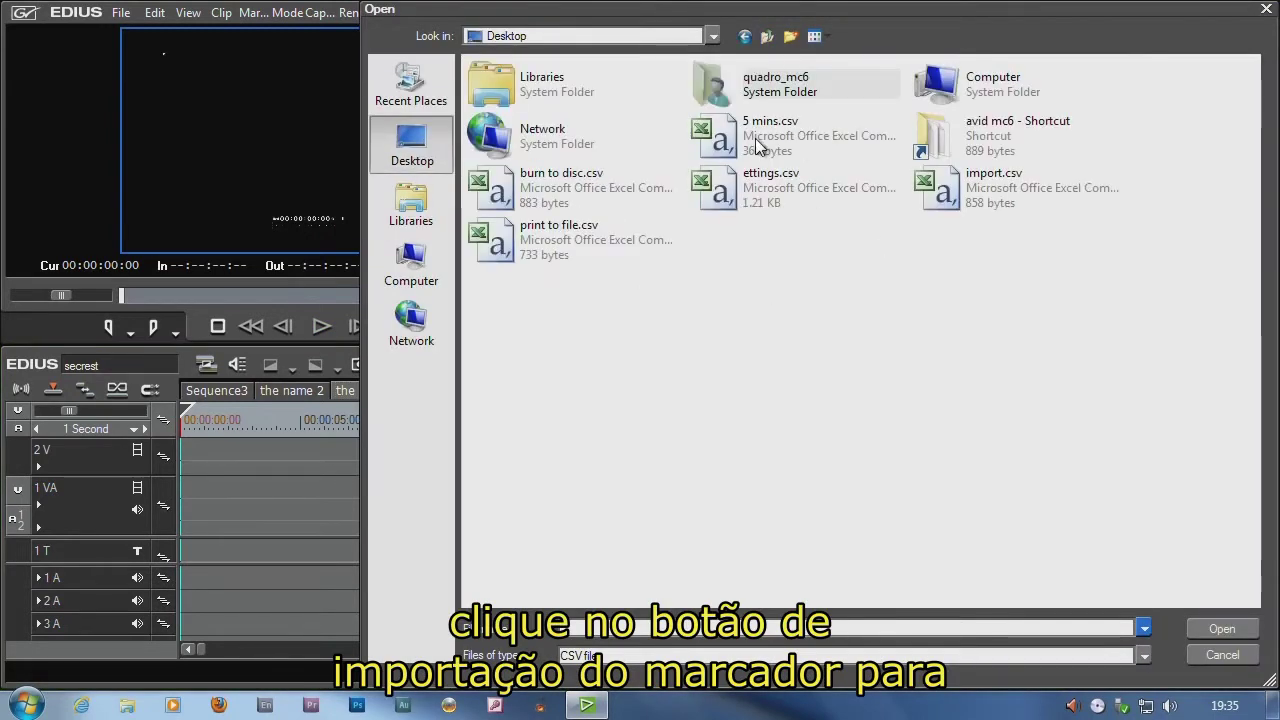
double_click(757, 146)
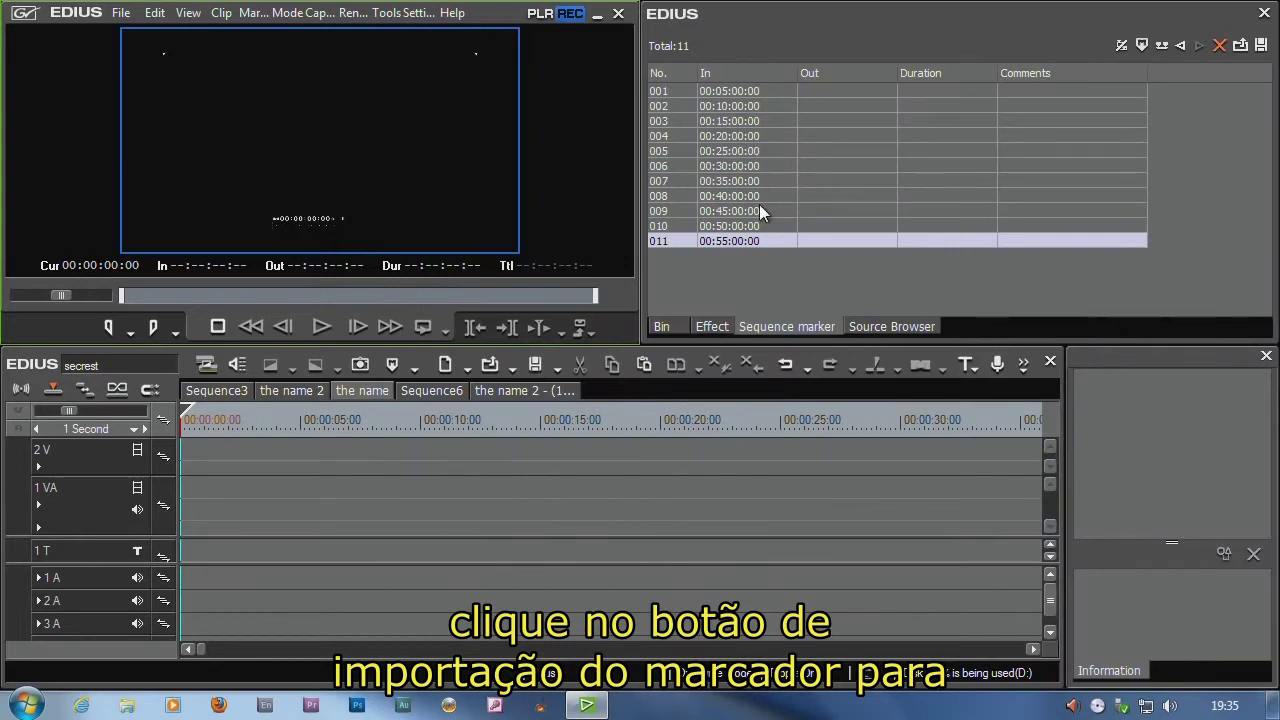
left_click_drag(77, 410, 120, 408)
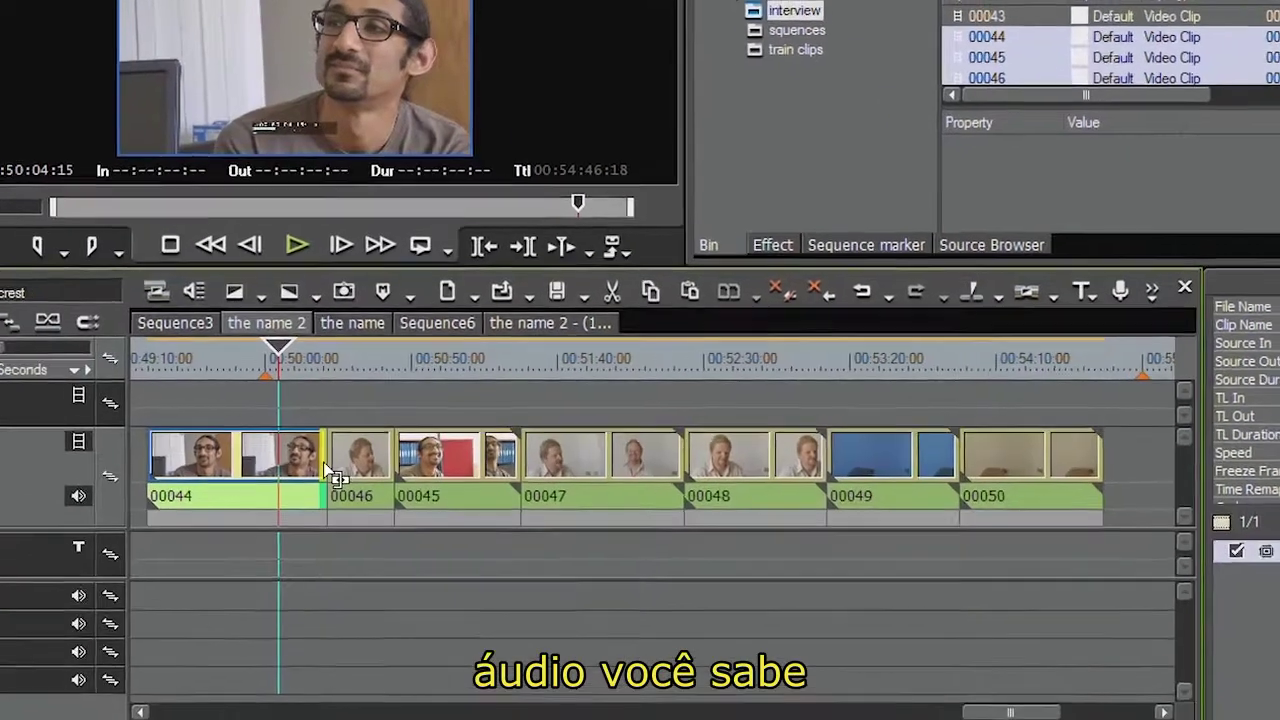
In sequence "the name 2", ripple-trim the end of clip 00044 by -00:00:05:21, and extend it back towards clip 00046's former start.
left_click_drag(350, 455, 316, 448)
mouse_move(256, 493)
left_mouse_down()
mouse_move(304, 494)
mouse_move(279, 492)
mouse_move(284, 473)
mouse_move(304, 480)
mouse_move(280, 490)
left_mouse_up()
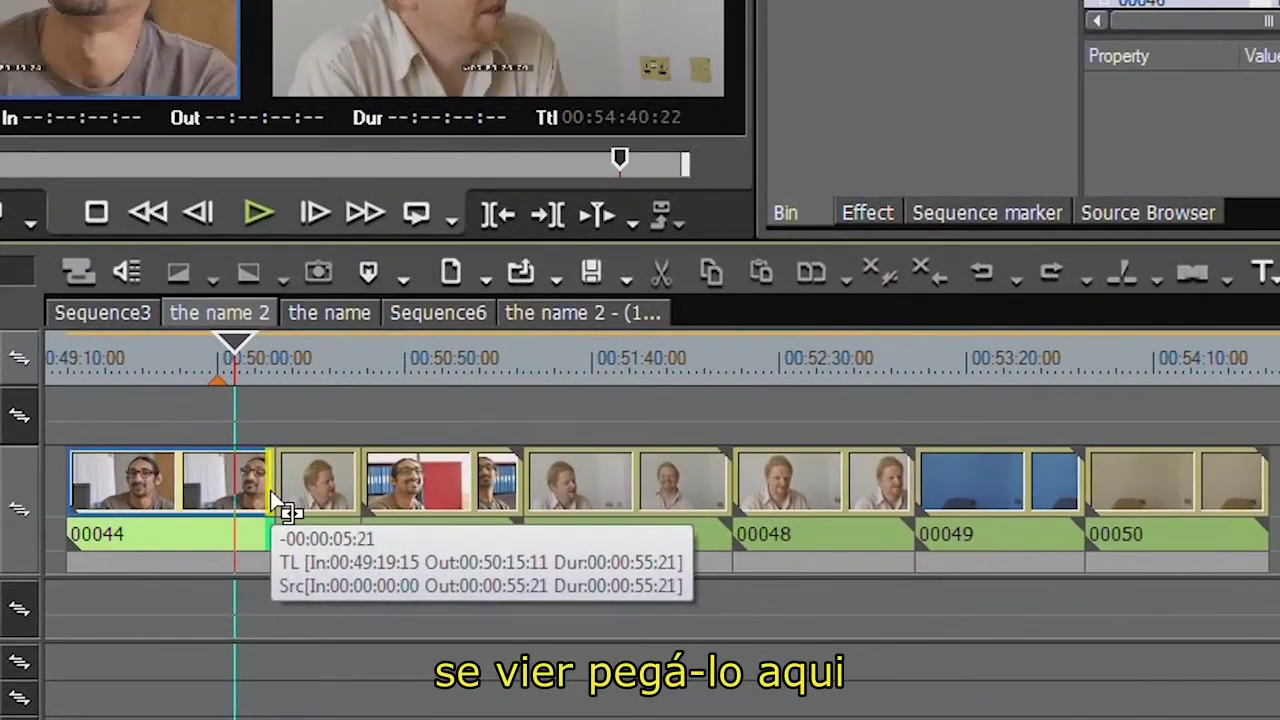
left_click(277, 360)
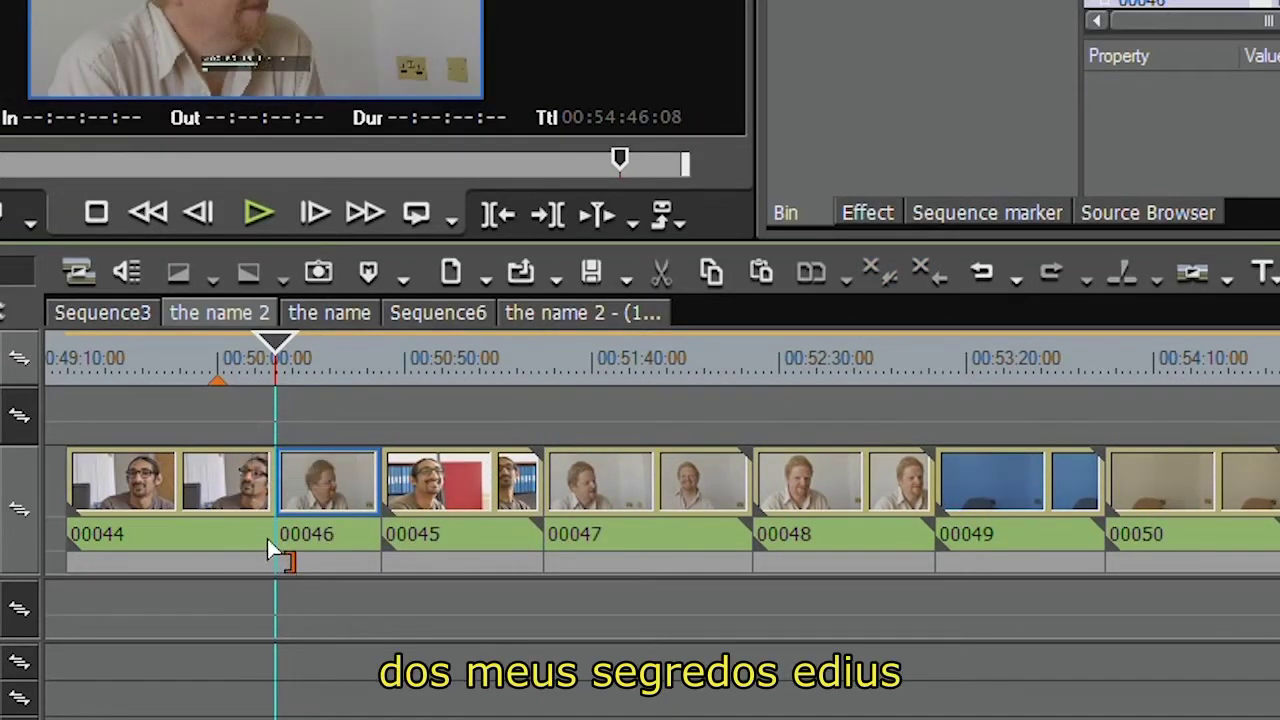
At the cut between clips 00044 and 00046, move only the audio cut earlier, and shift the video cut slightly without its audio.
left_click_drag(277, 370, 210, 371)
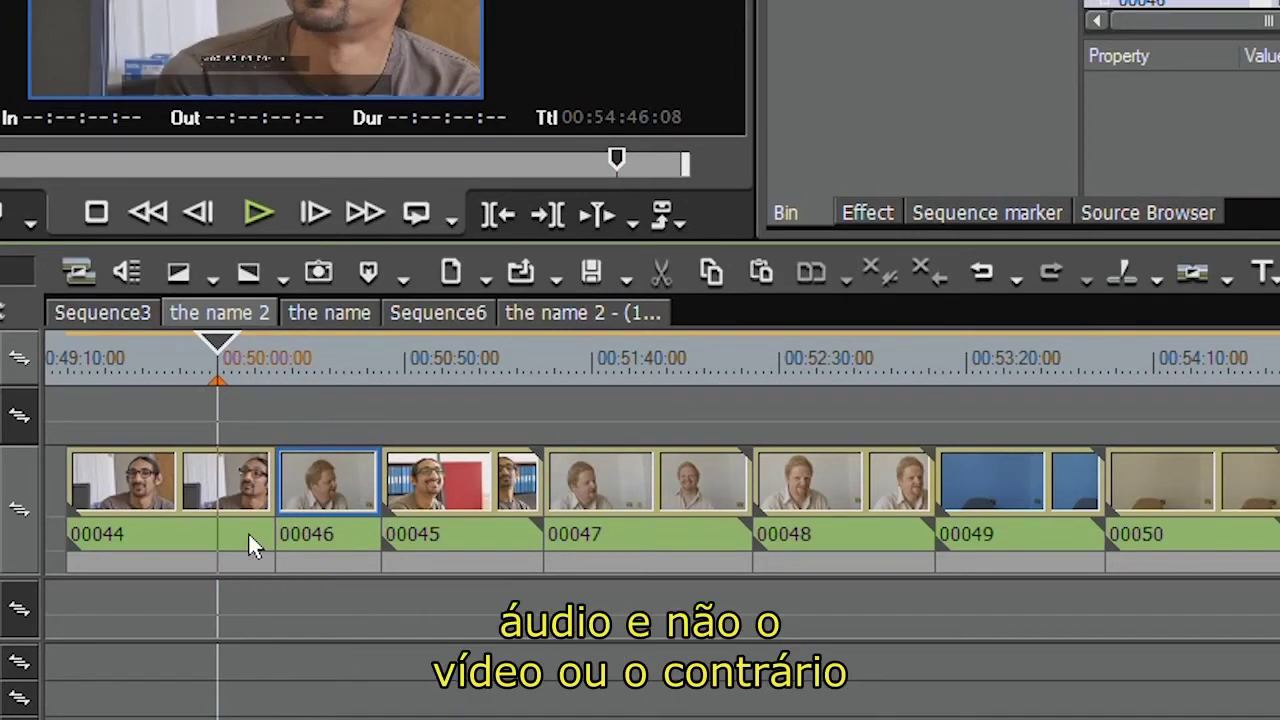
key("alt")
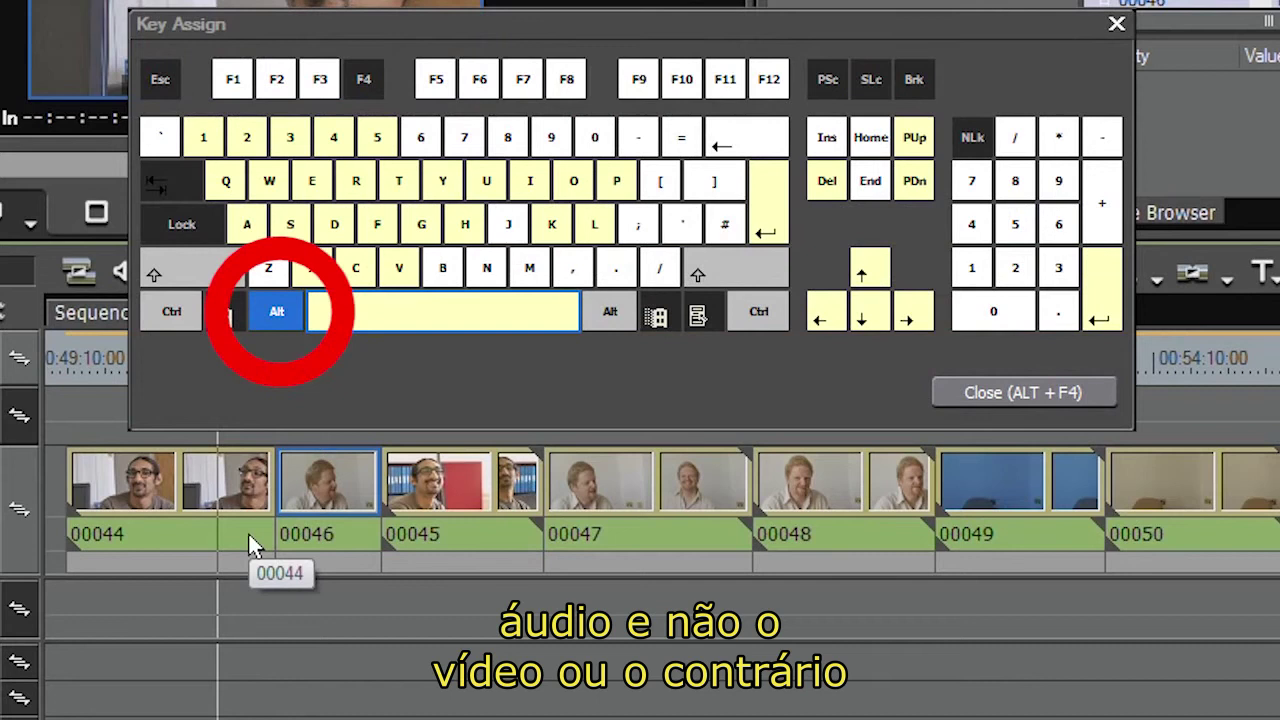
left_click(276, 537, "alt")
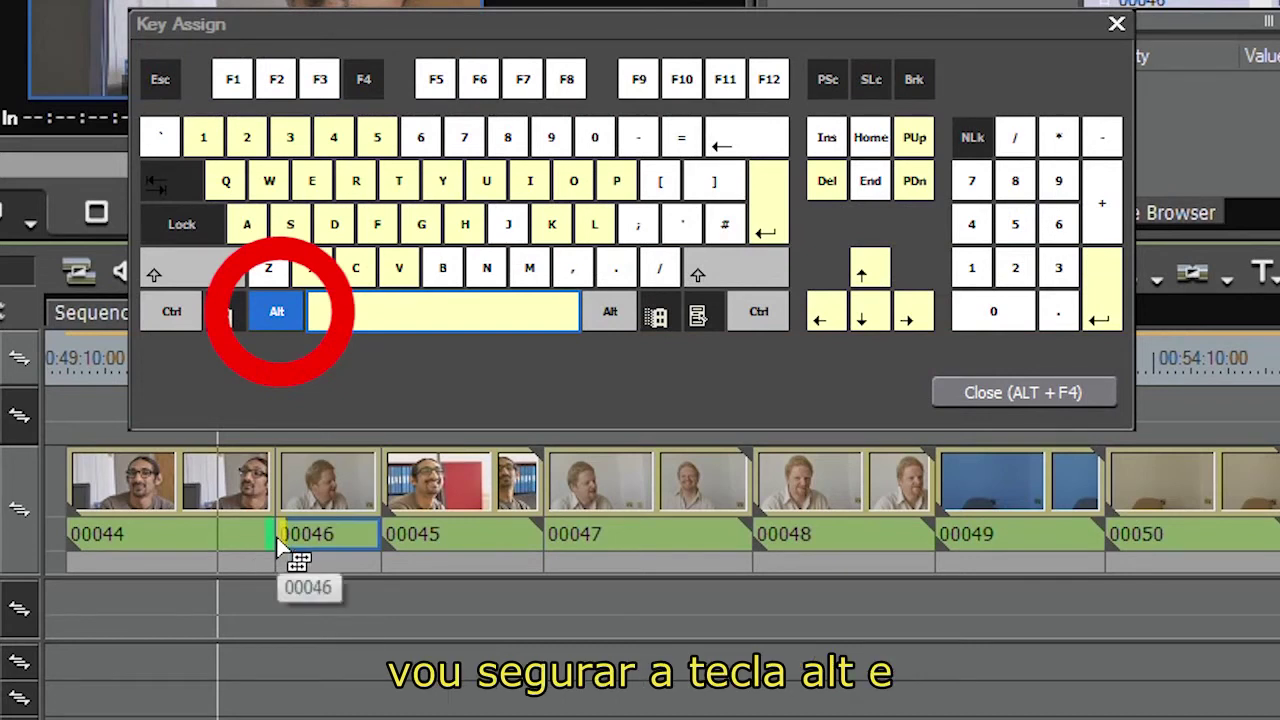
left_click_drag(278, 546, 231, 545)
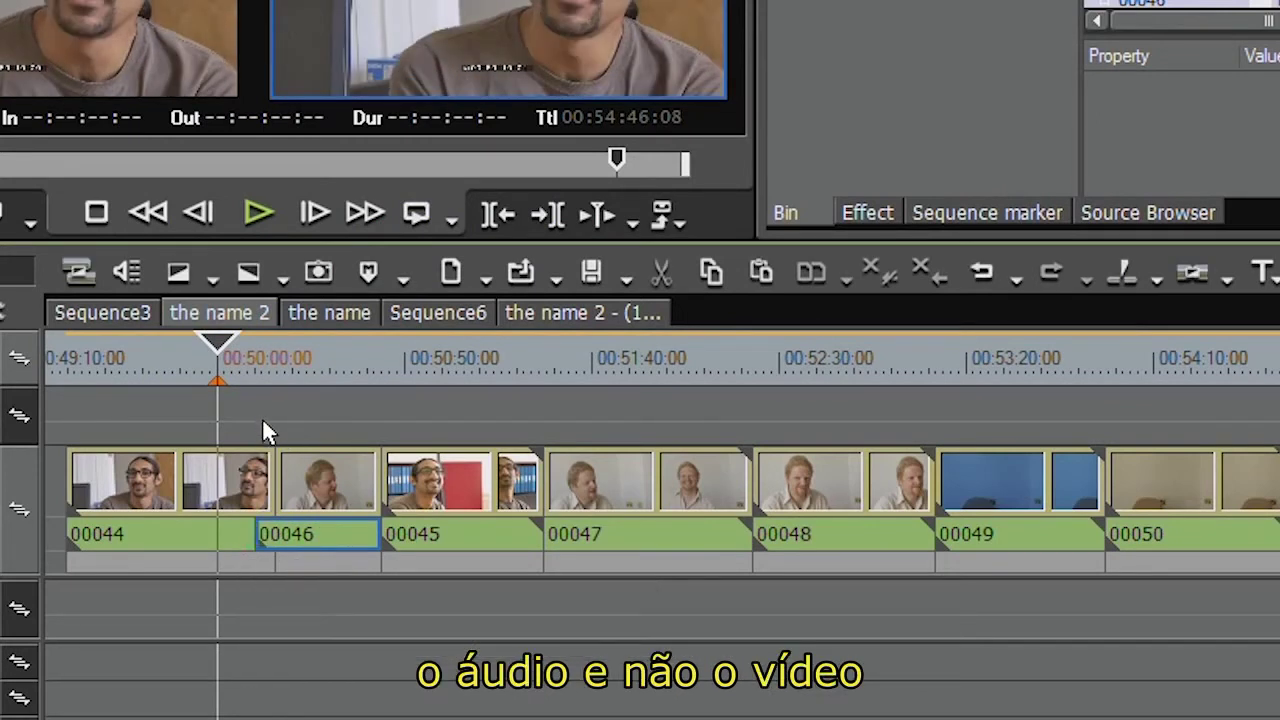
left_click(272, 478)
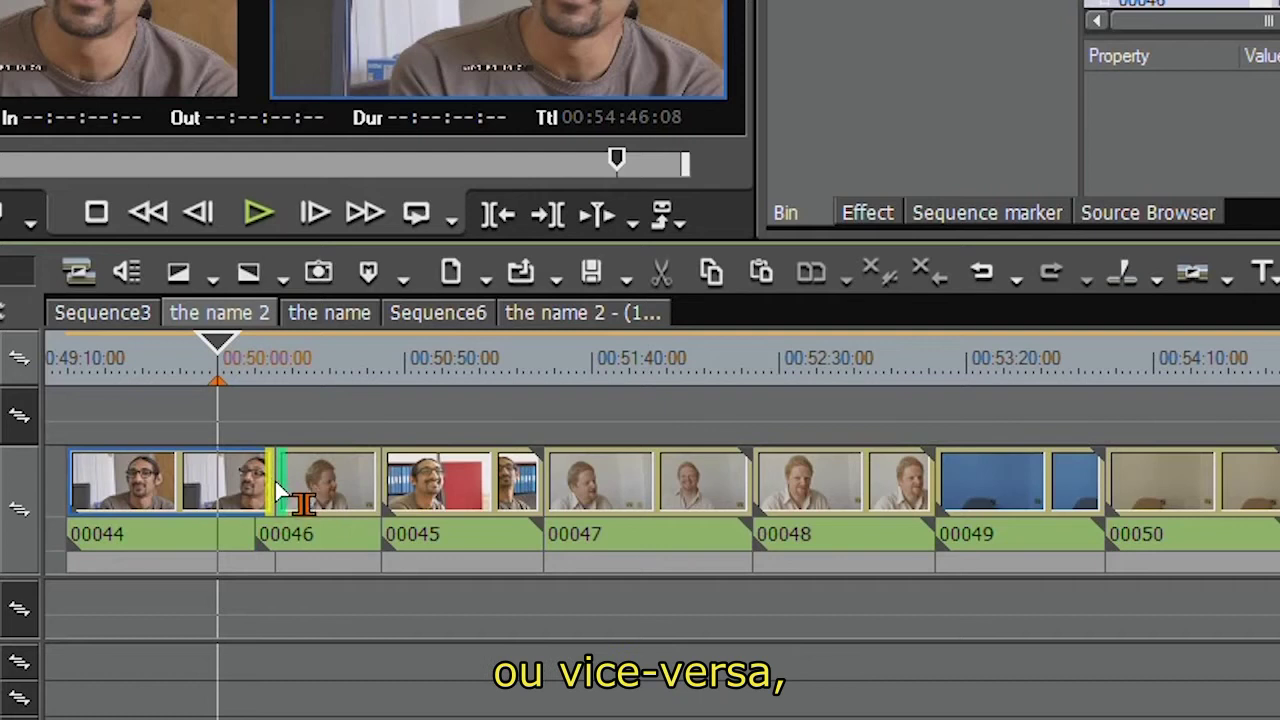
mouse_move(281, 479)
left_mouse_down()
mouse_move(250, 481)
mouse_move(313, 484)
mouse_move(276, 484)
left_mouse_up()
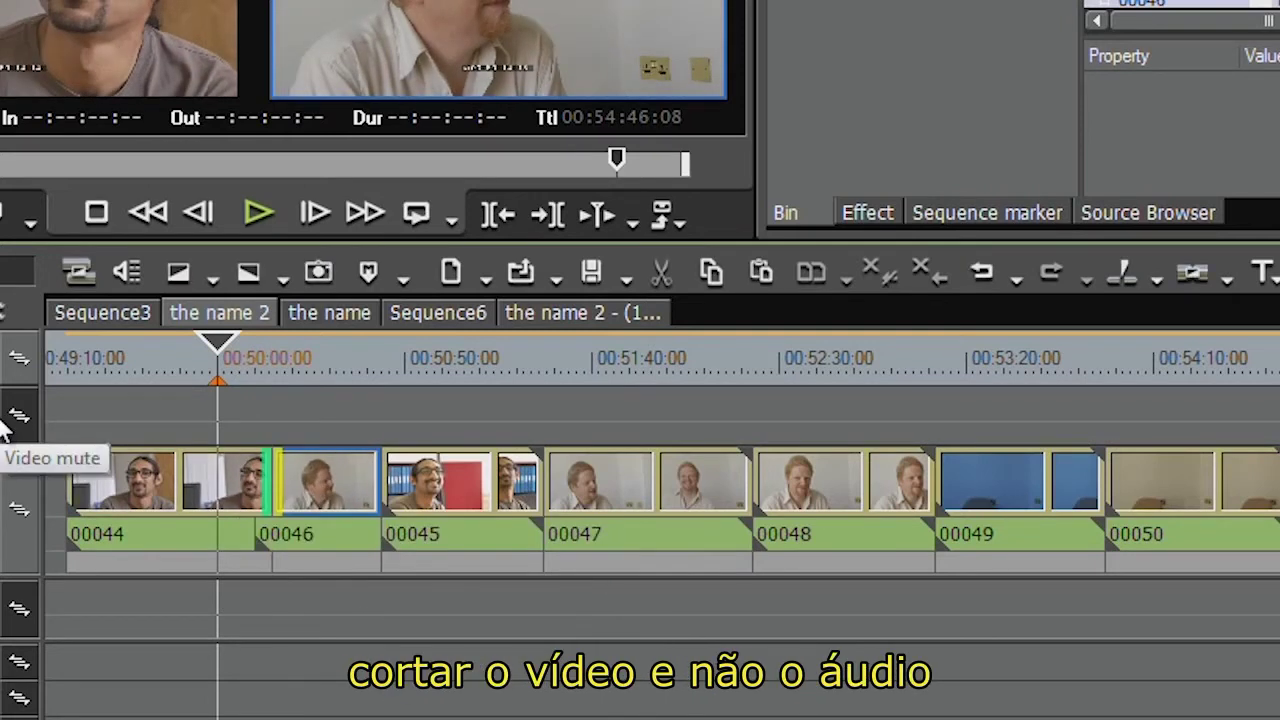
With group/link mode off, roll the video cuts 00044/00046 and 00046/00045 later without their audio, and turn the mode back on.
left_click(264, 350)
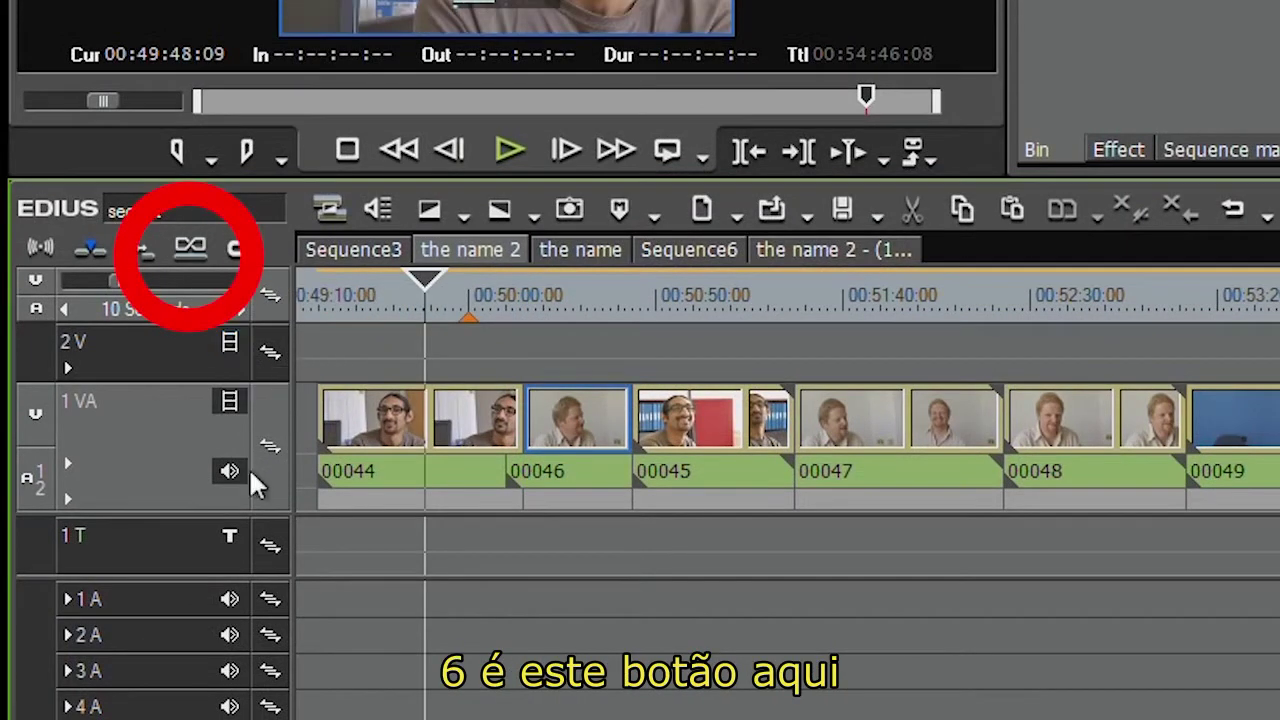
left_click(185, 252)
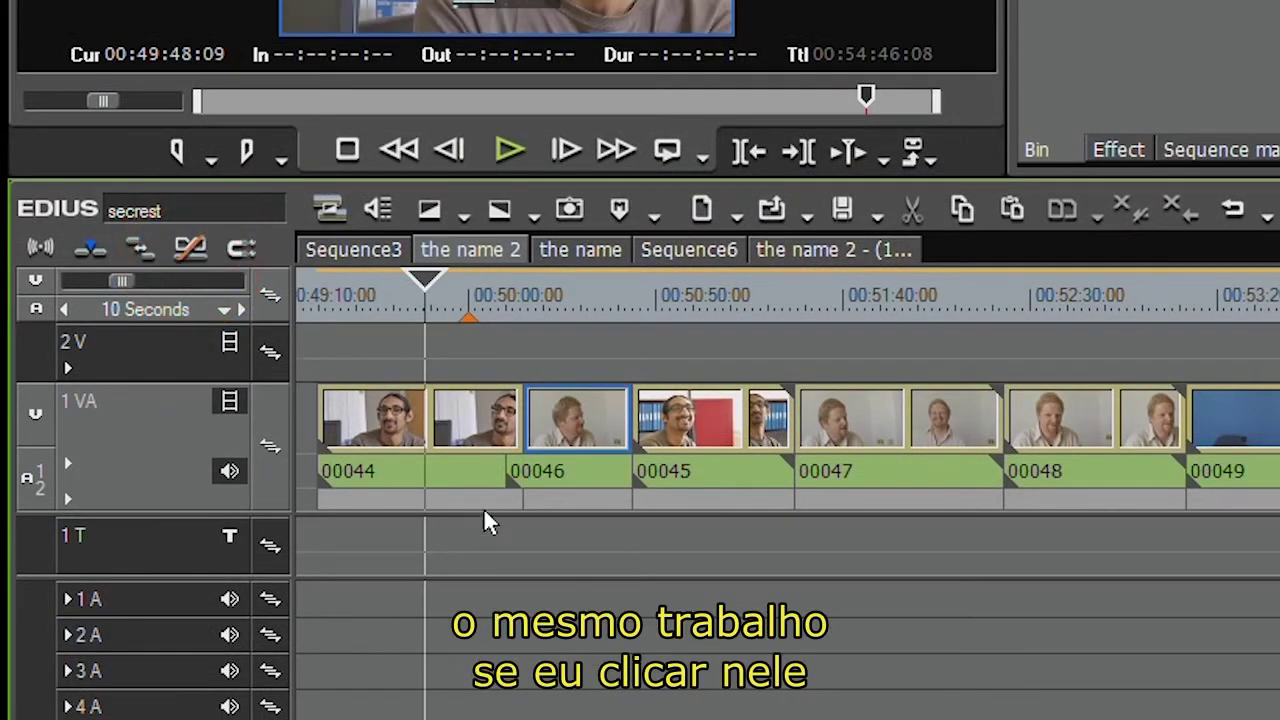
left_click(494, 434)
left_click_drag(526, 440, 505, 472)
left_click(556, 478)
left_click(645, 428)
left_click(182, 249)
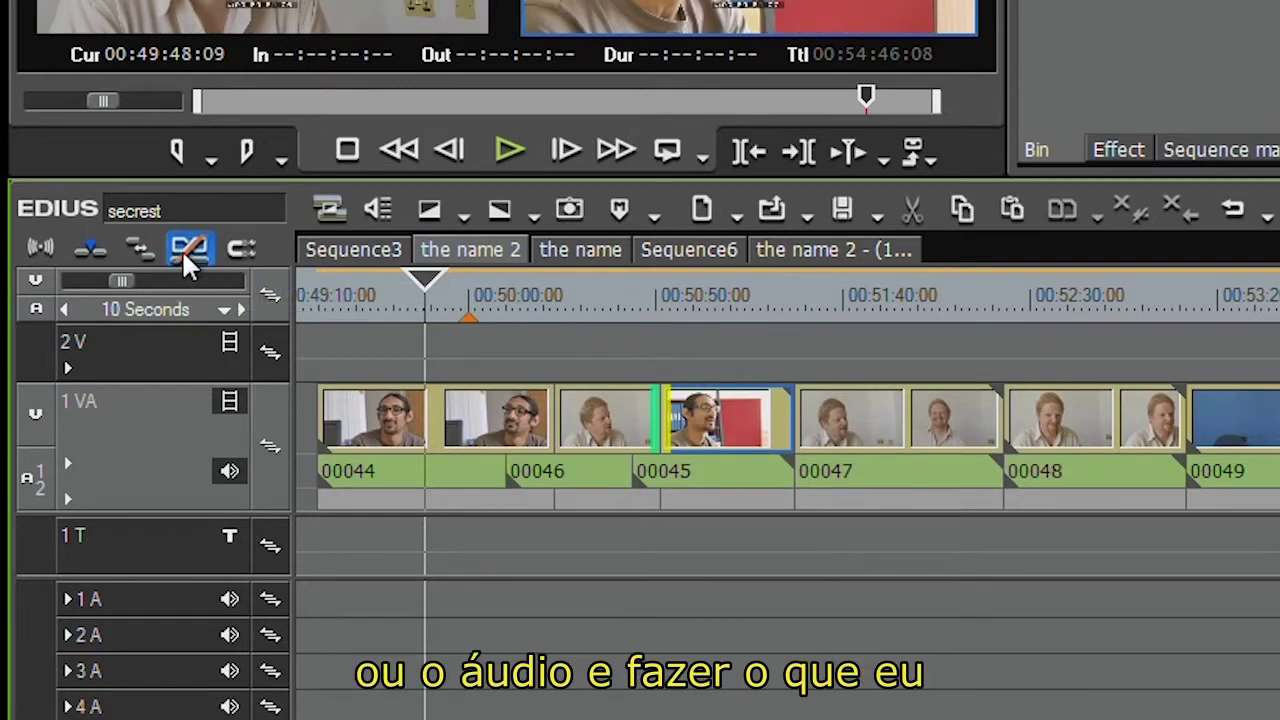
left_click(558, 424)
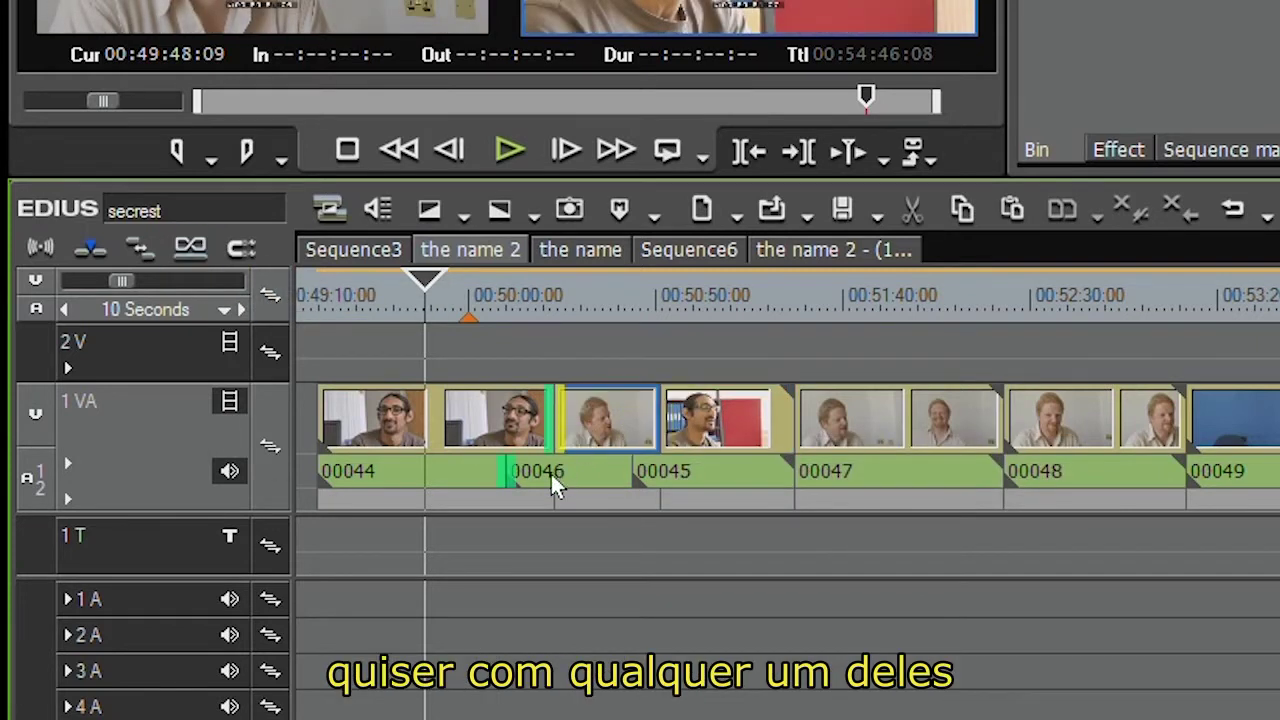
Check the Link/Group options of the first clip 00044, and add clip 00044 from the bin to tracks 2 V and 1 A above clip 00050.
right_click(487, 409)
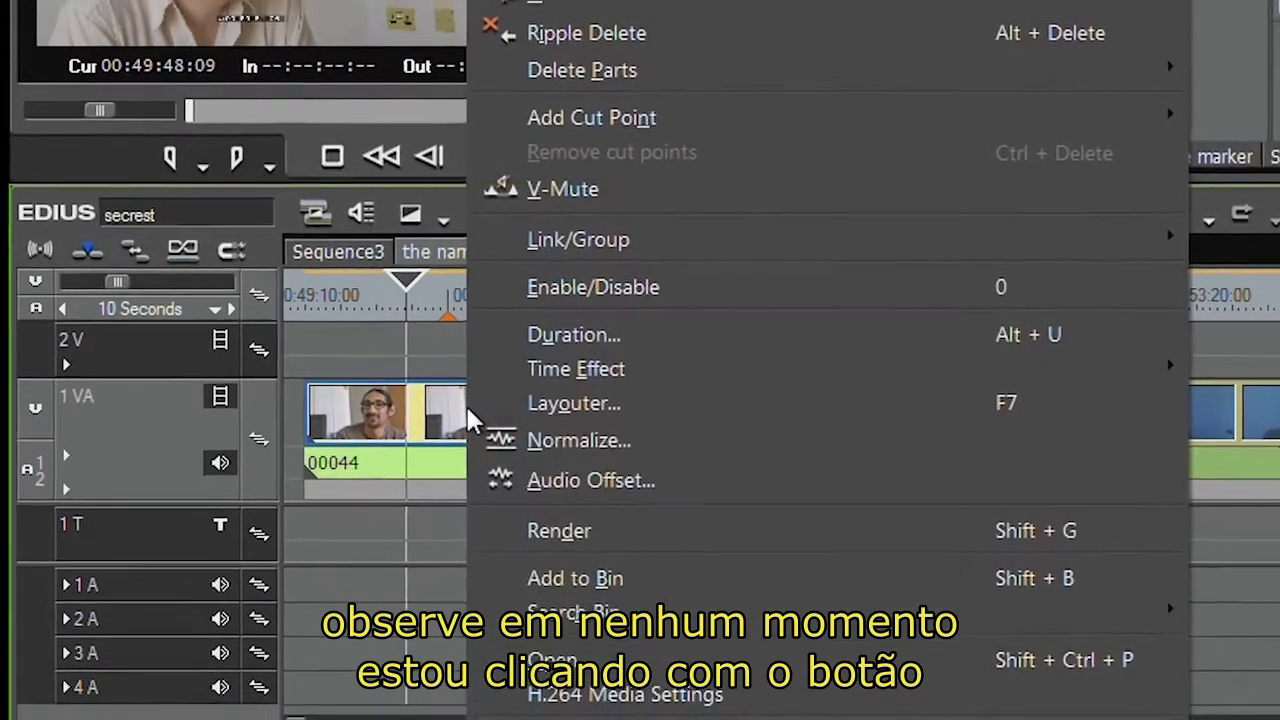
mouse_move(988, 245)
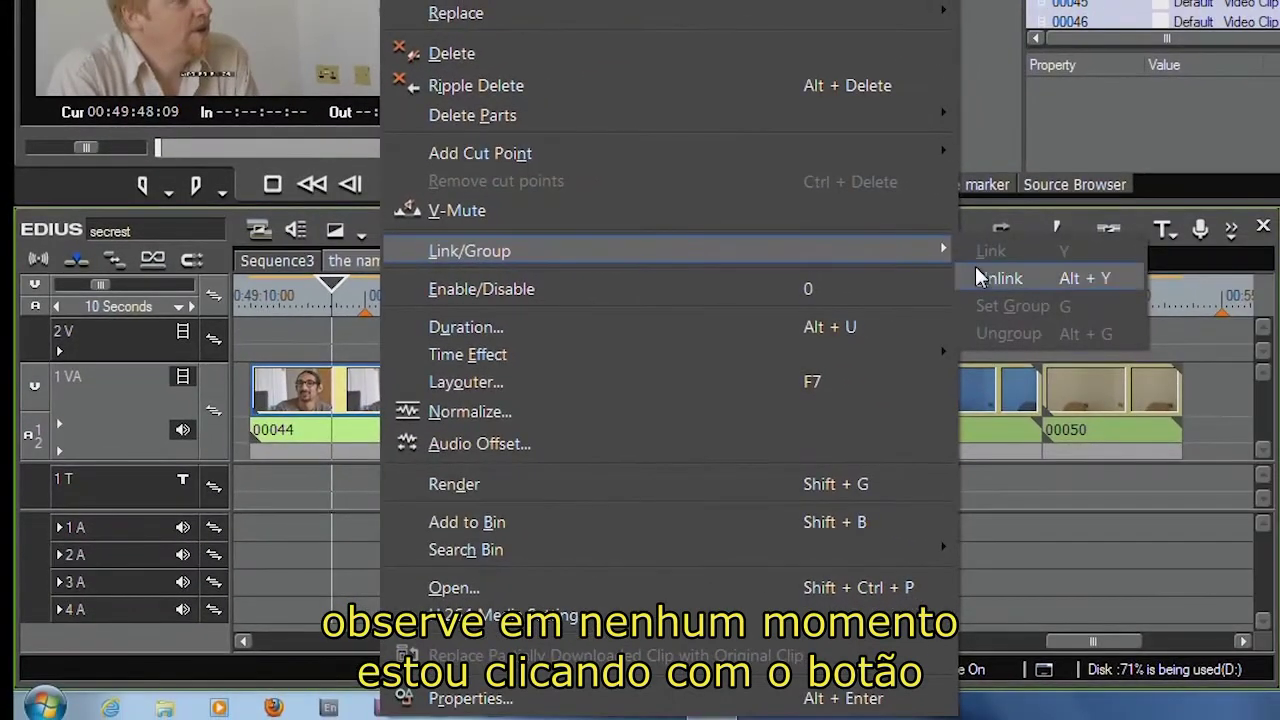
left_click(1091, 18)
left_click_drag(1076, 4, 1131, 364)
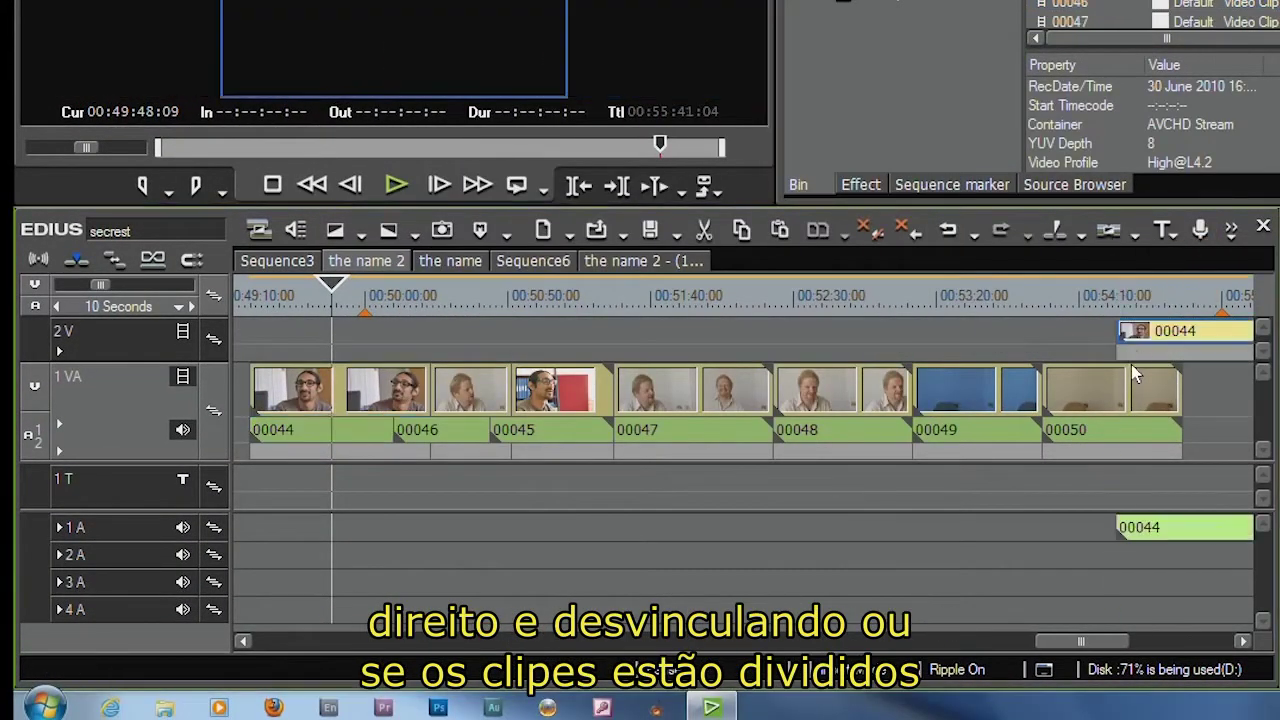
Check the Link/Group options of the 00044 audio clip on 1 A, and examine the separated and combined clips along the timeline.
right_click(1179, 538)
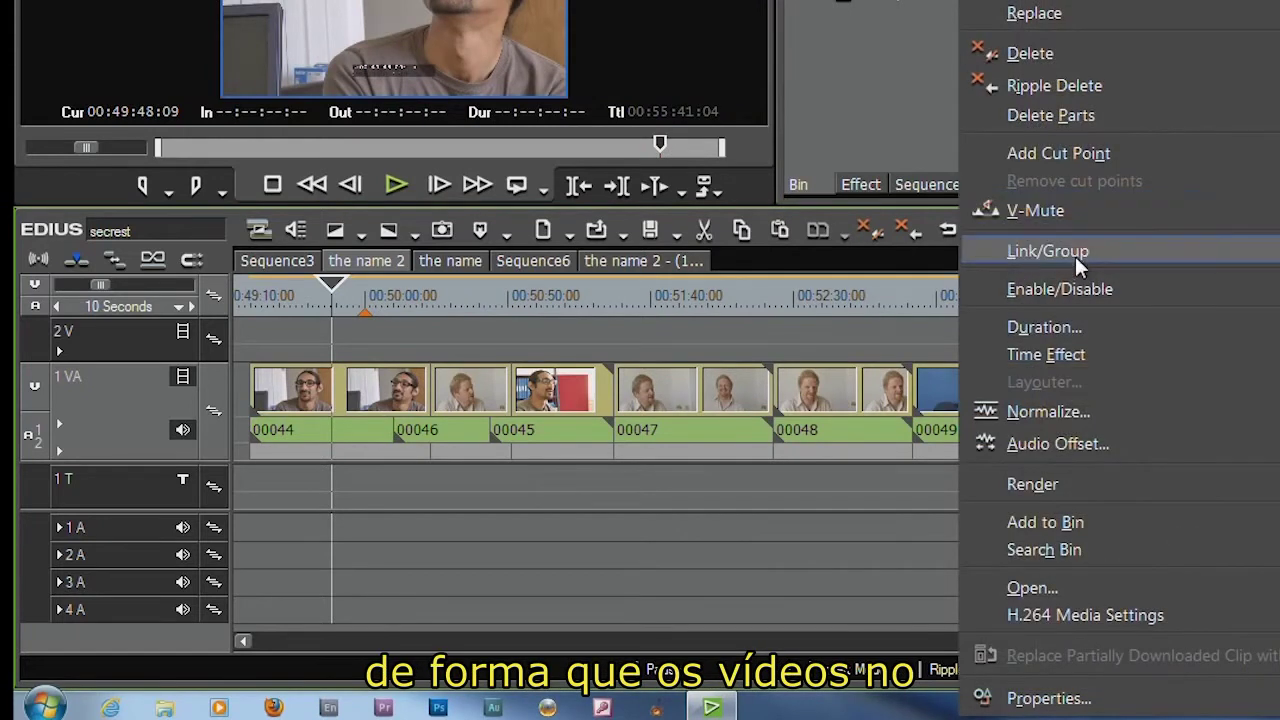
mouse_move(1075, 256)
left_click(635, 276)
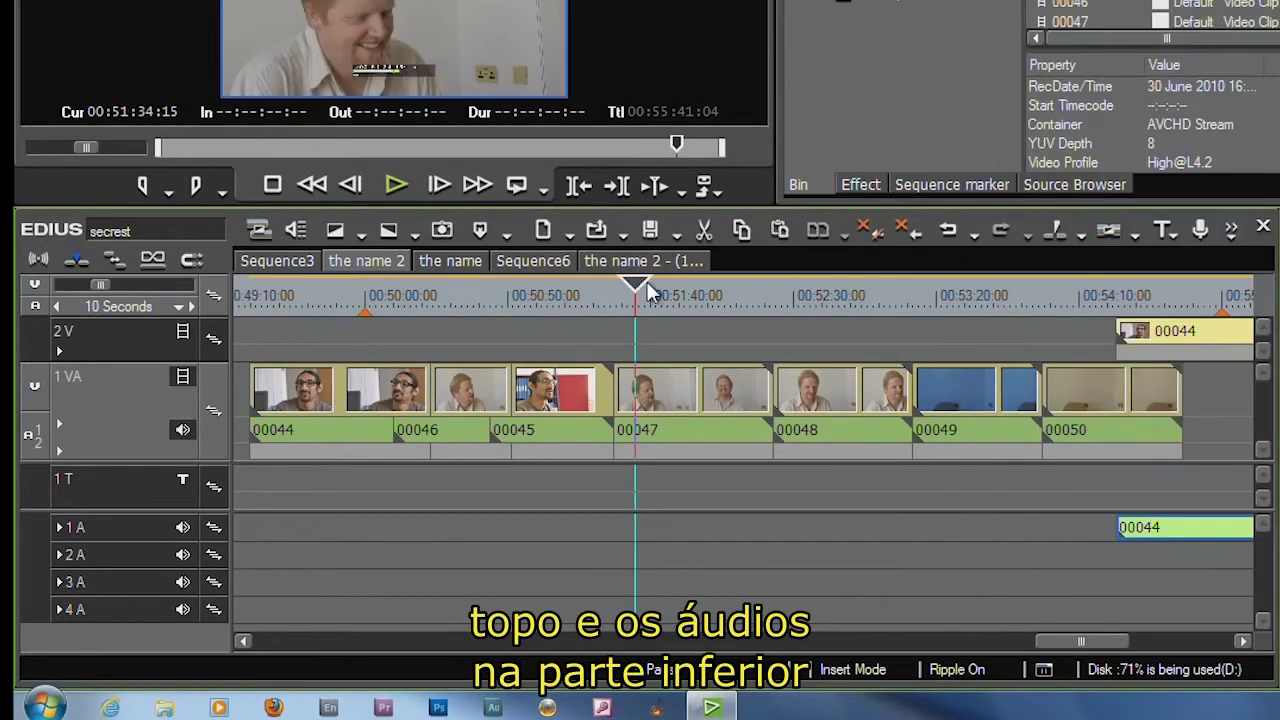
left_click_drag(1114, 300, 1185, 317)
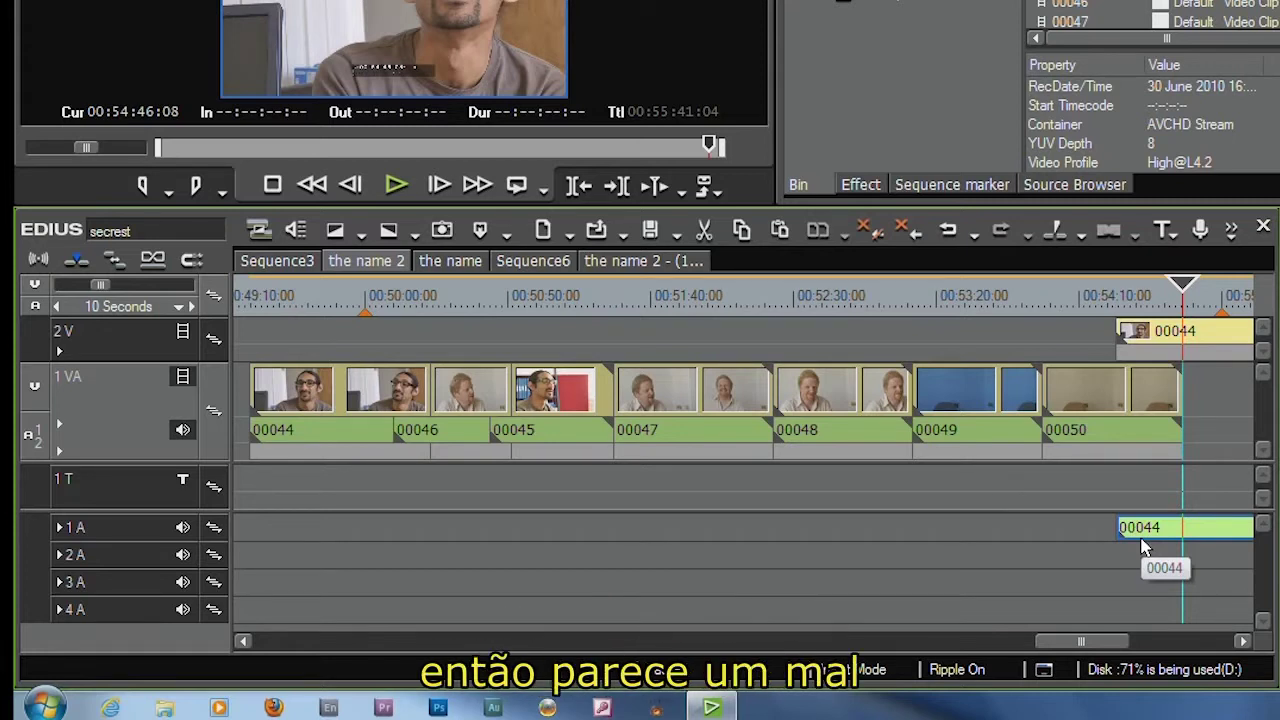
left_click(393, 295)
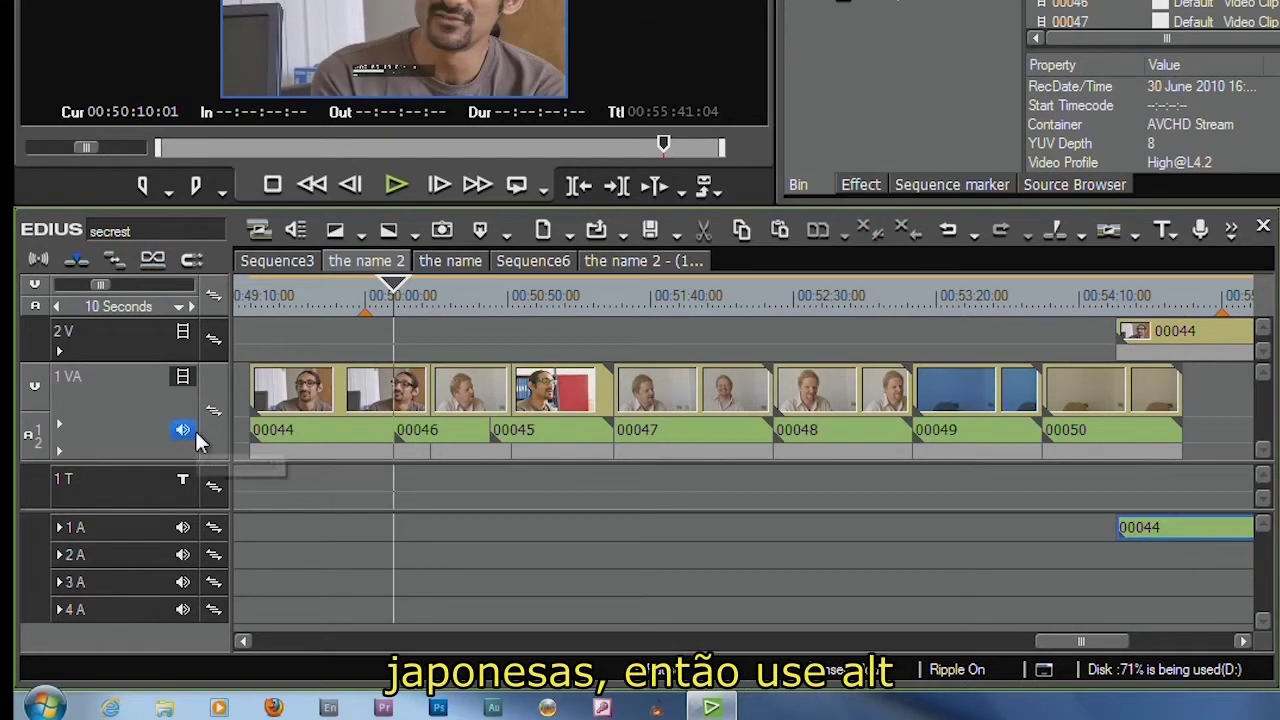
left_click_drag(1050, 643, 1117, 643)
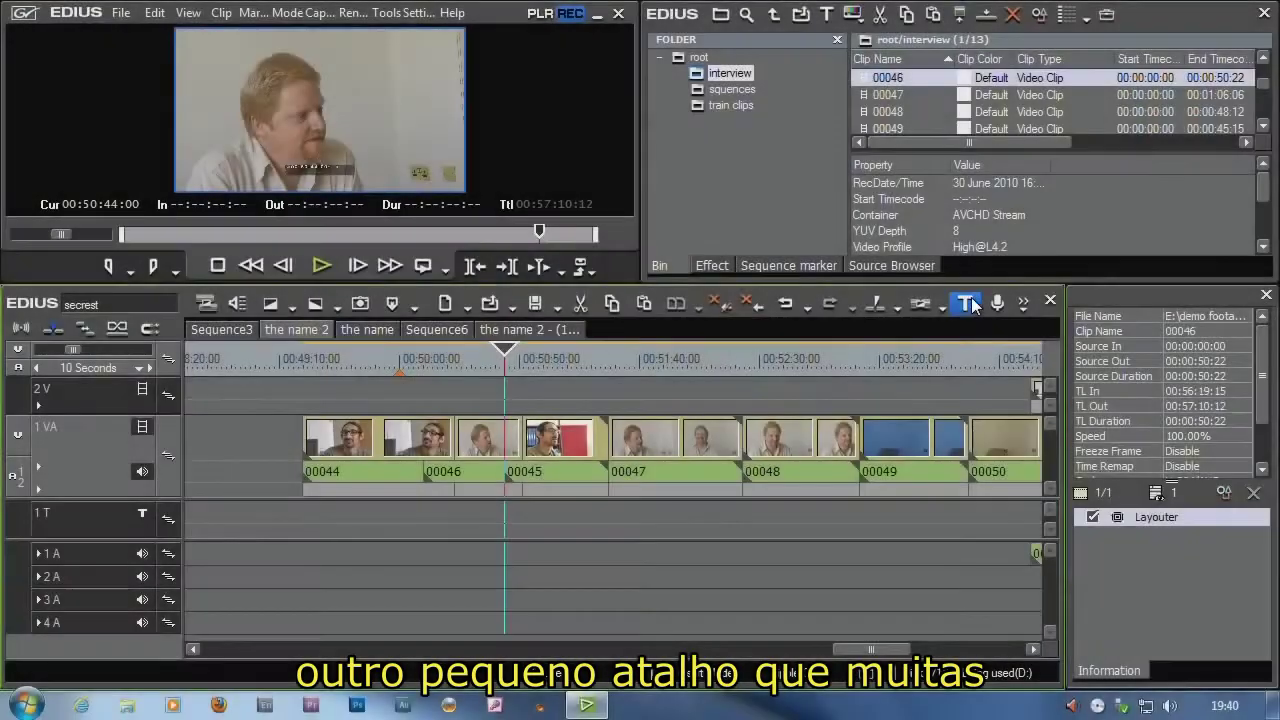
Create a title reading "A title" on the 1 T track at 00:50:44:00, and move it about 3 seconds earlier.
left_click(975, 305)
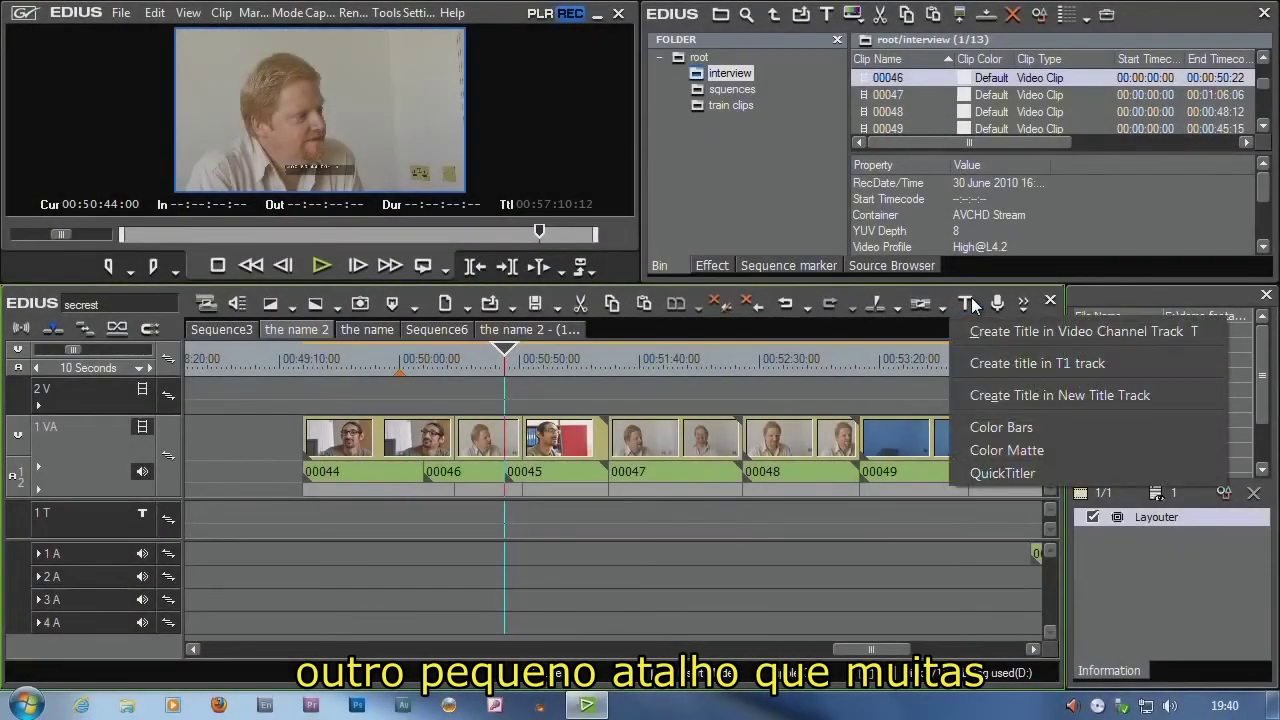
left_click(998, 366)
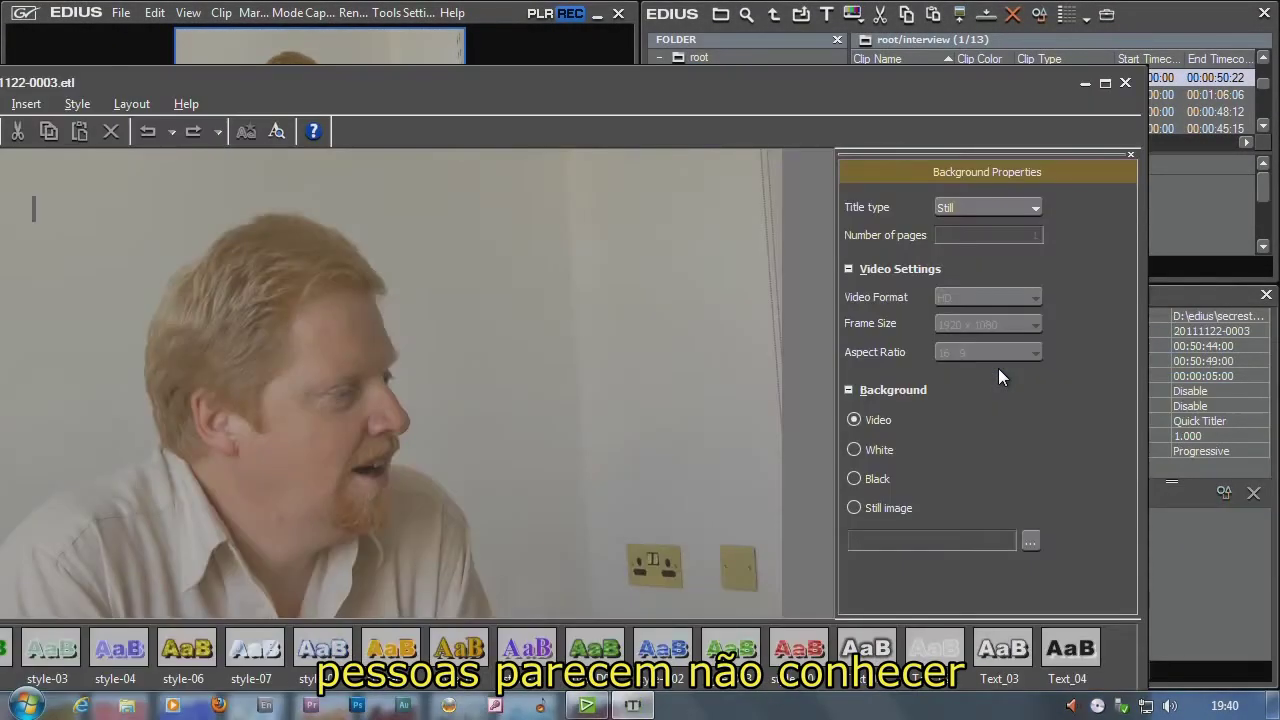
type("A title")
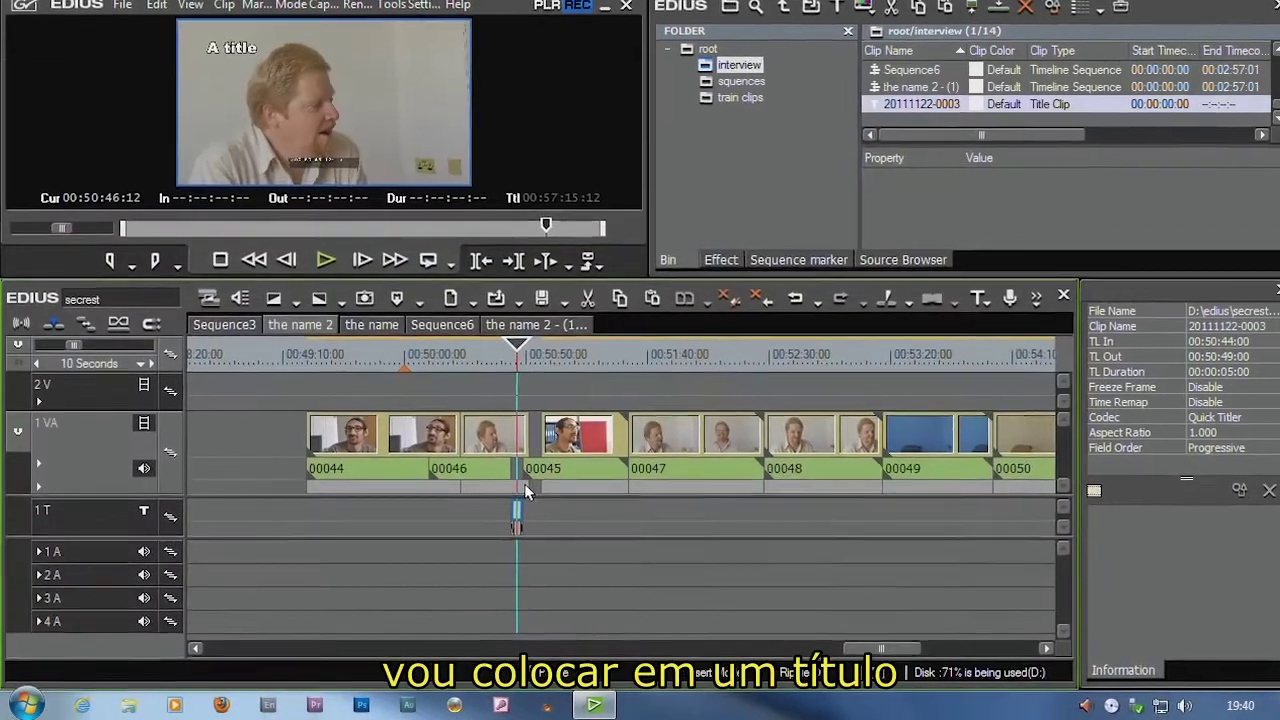
scroll(524, 483, "up", 3)
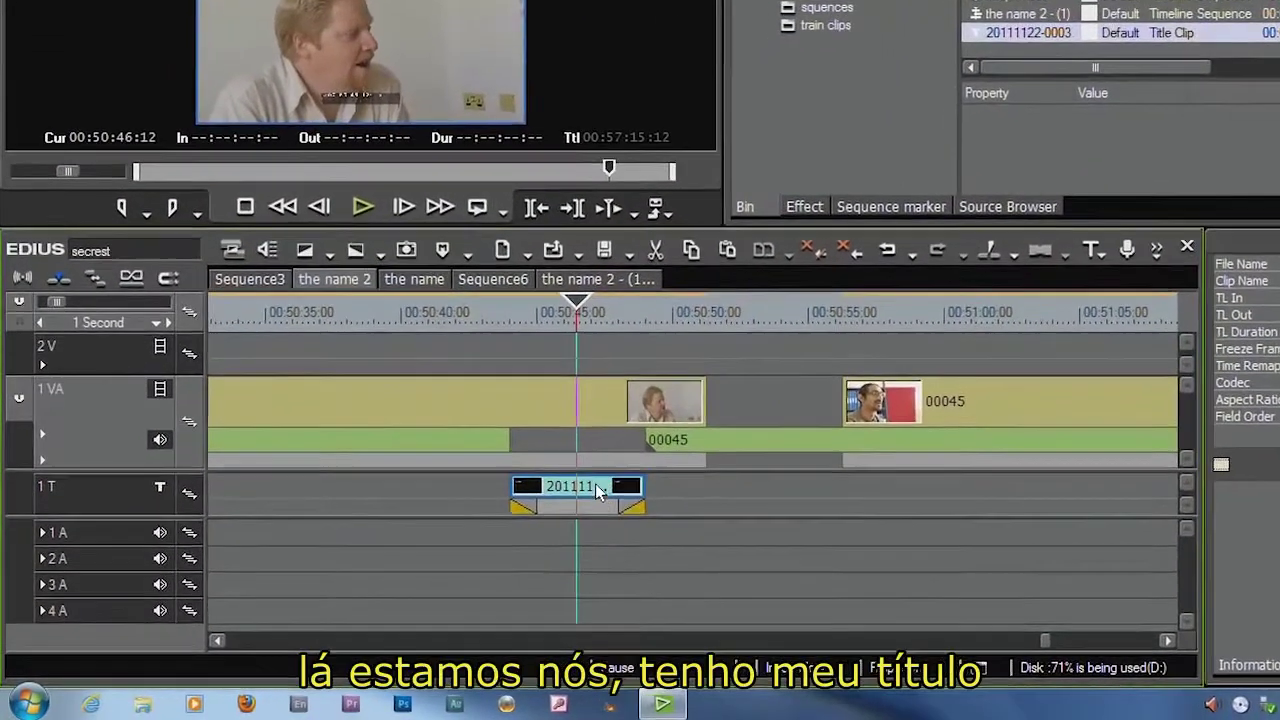
left_click_drag(597, 490, 511, 490)
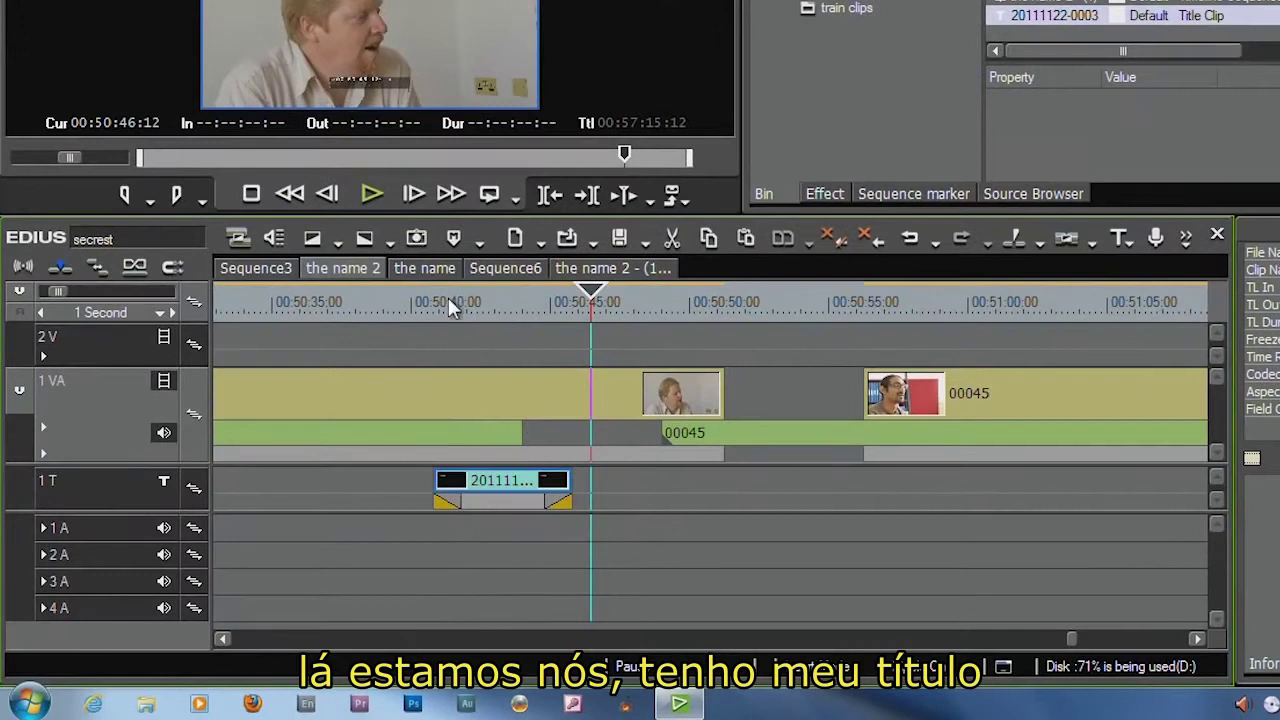
Copy the title clip, try pasting it at 00:50:52:16 on track 1 VA, and undo the paste.
left_click(487, 308)
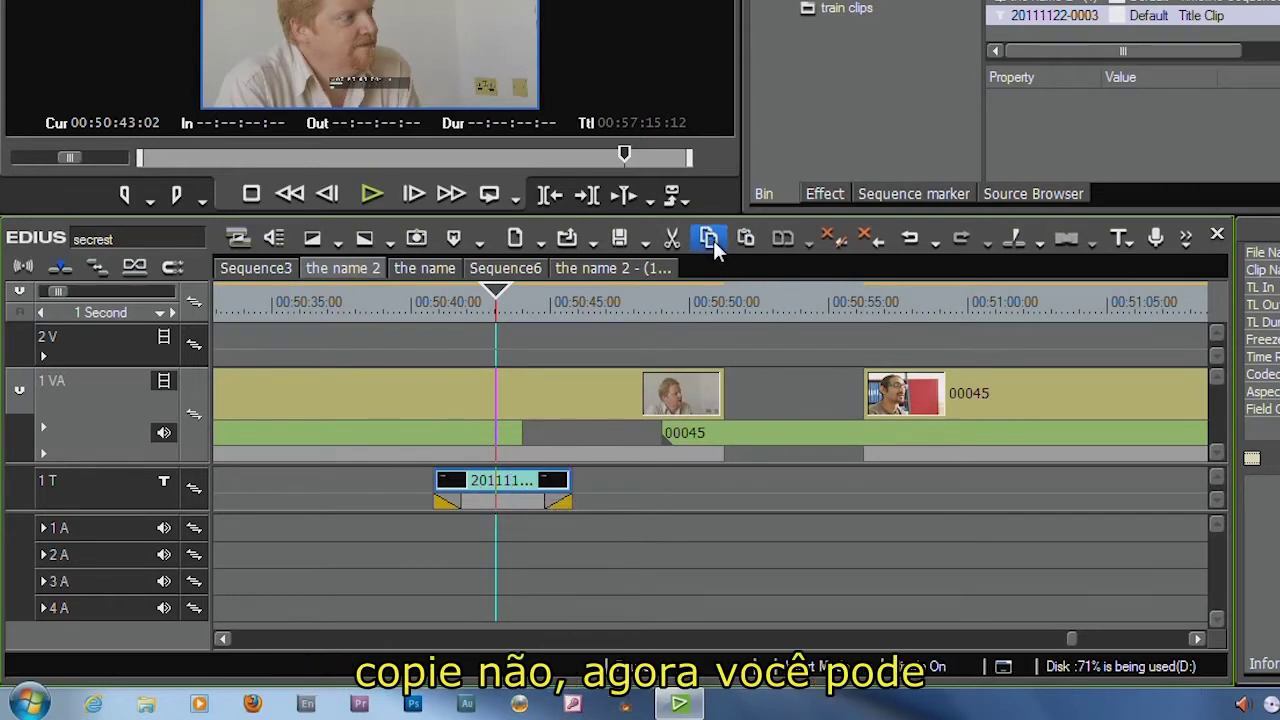
left_click(762, 305)
left_click(745, 238)
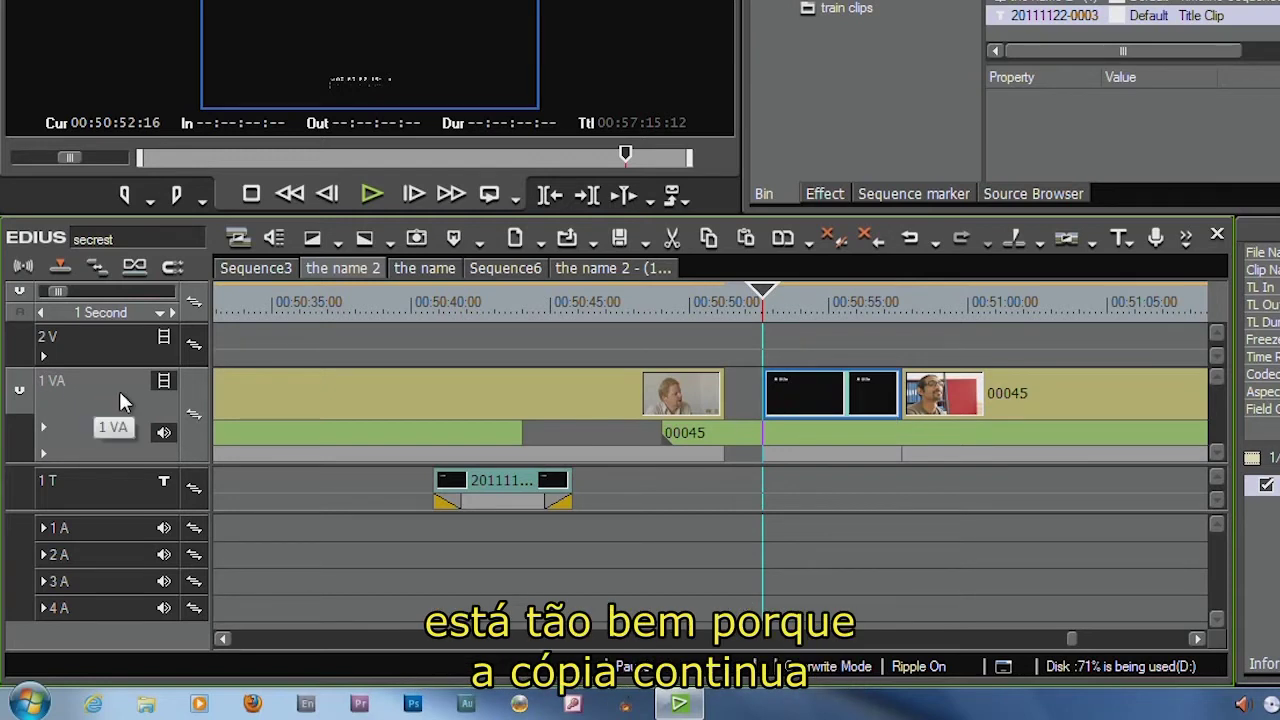
left_click(912, 239)
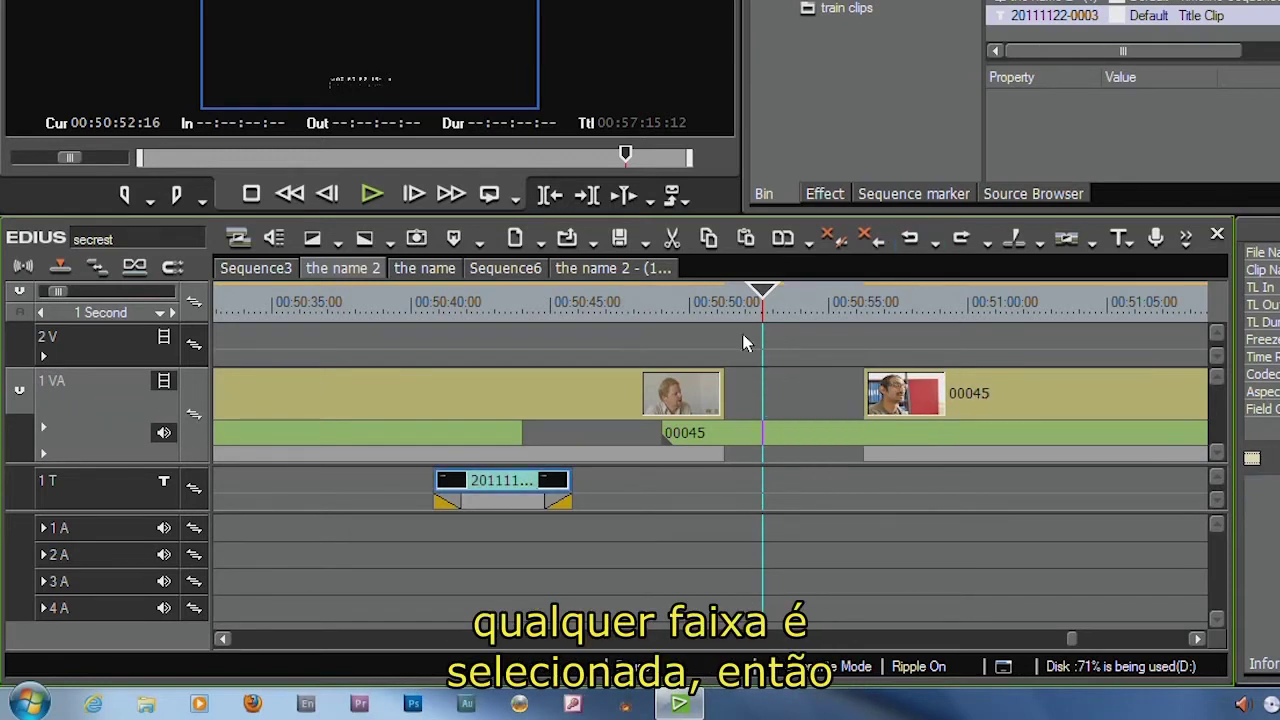
Paste the copied title onto track 1 T at 00:50:52:16, and delete the pasted copy.
left_click(114, 496)
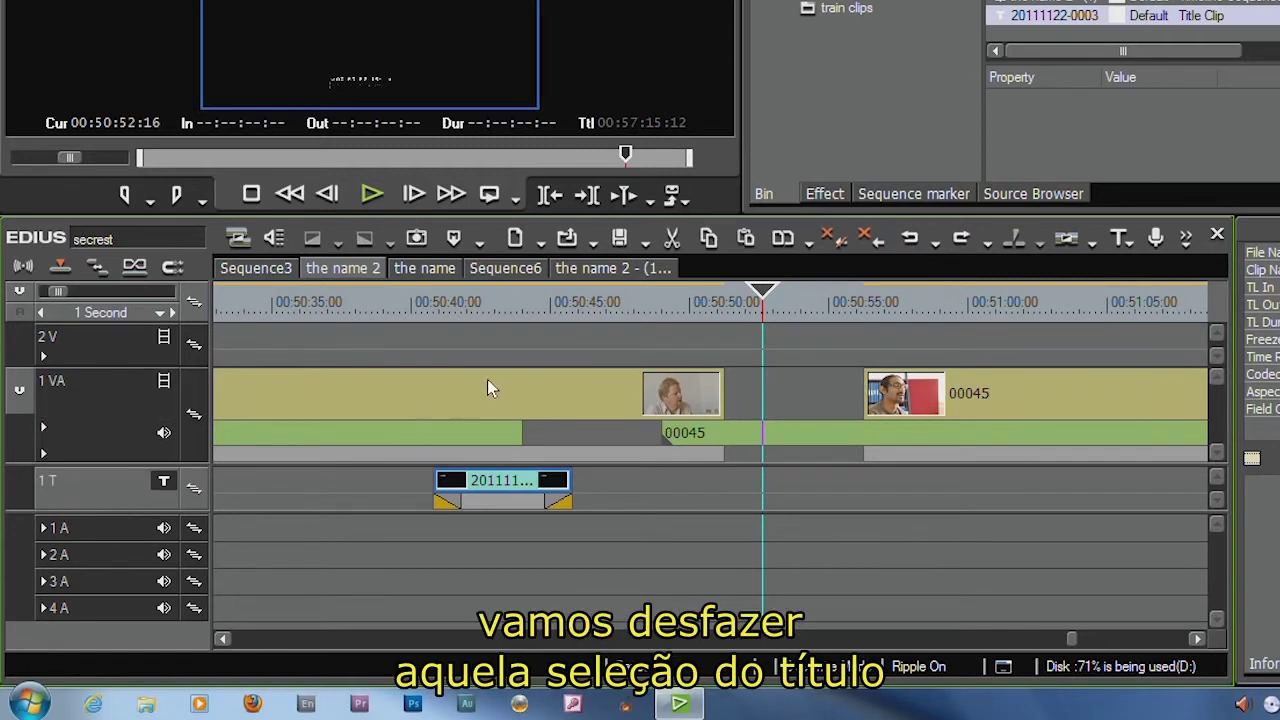
left_click(746, 238)
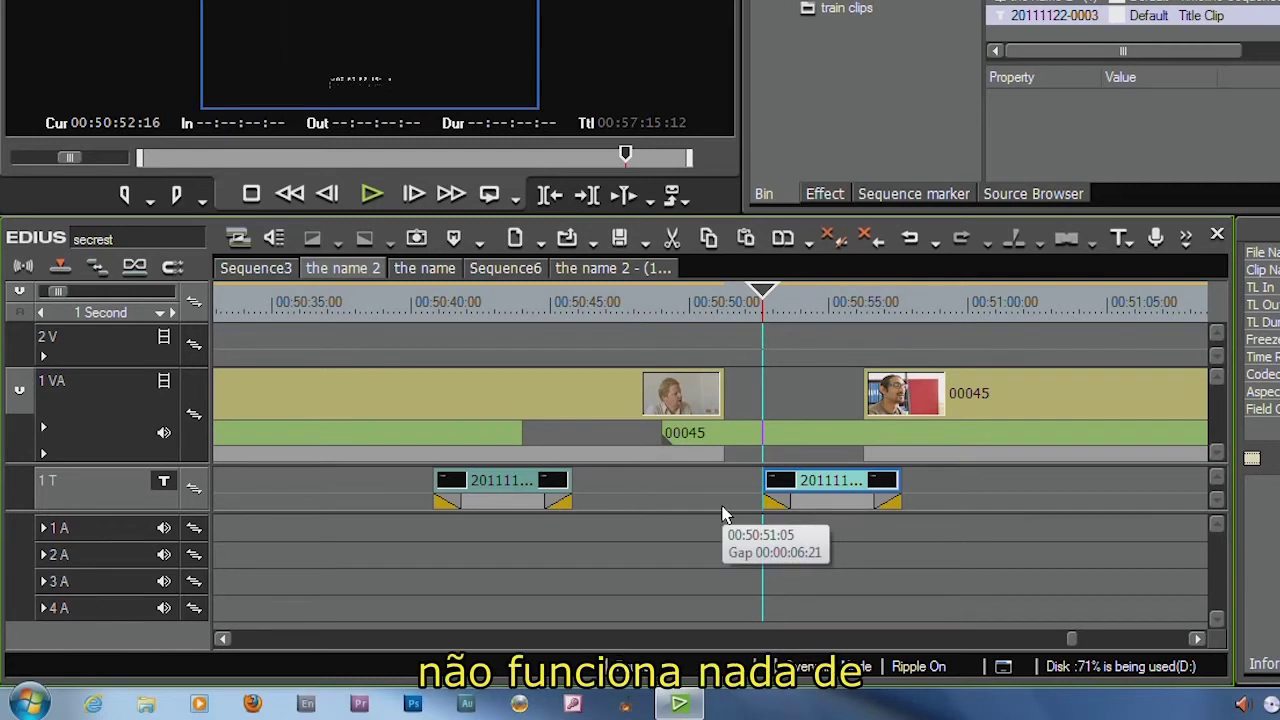
left_click(509, 302)
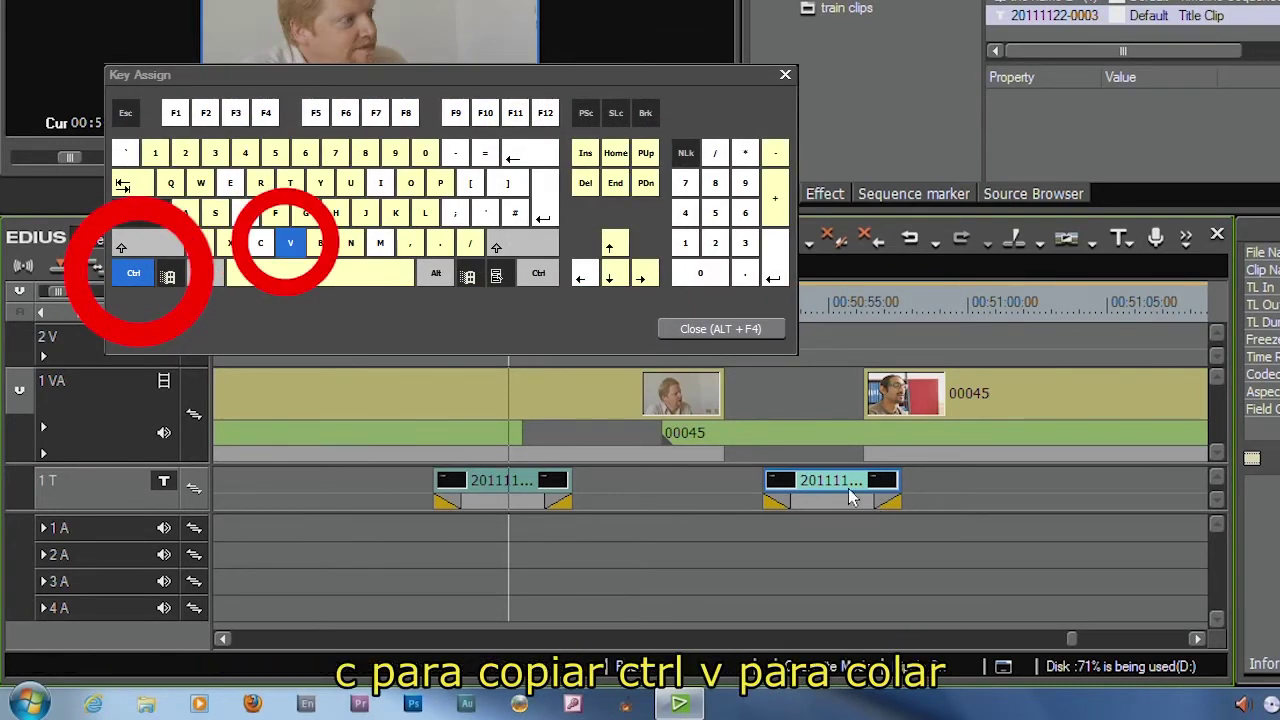
key("Delete")
Duplicate the title clip on track 1 T directly on the timeline, placing the copy at 00:50:49:00.
left_click(490, 483)
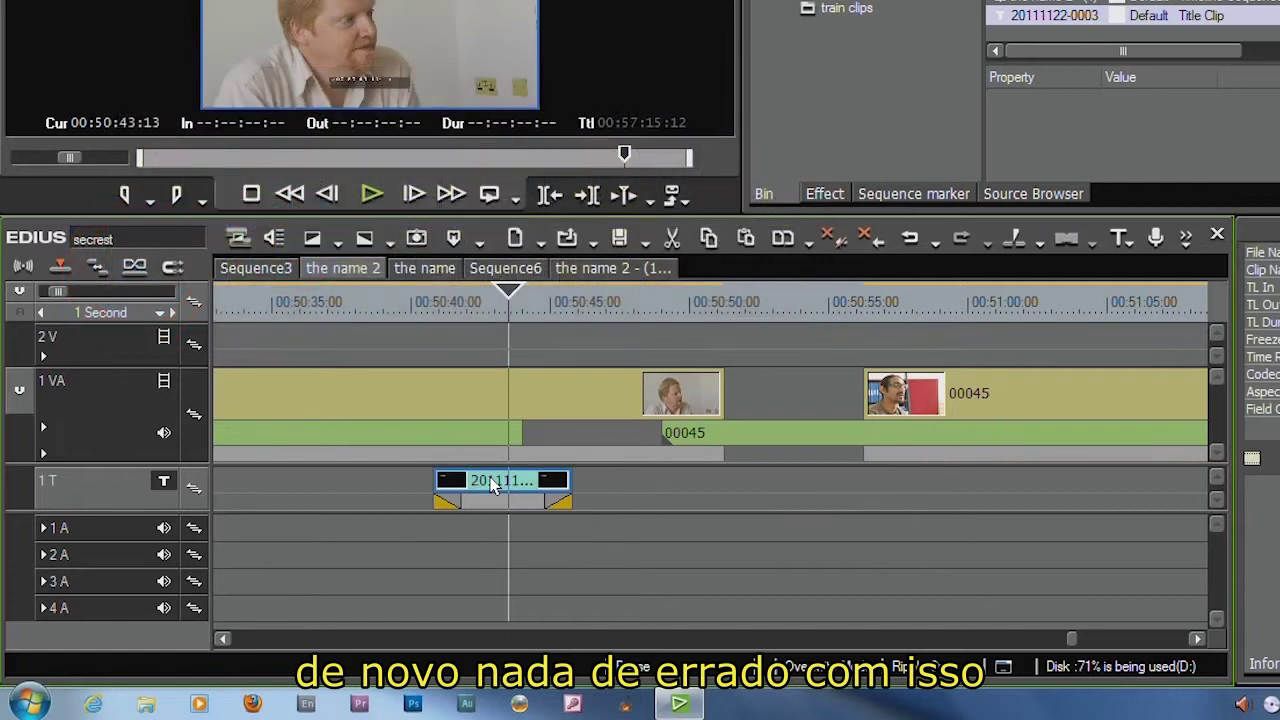
left_click_drag(490, 483, 607, 490)
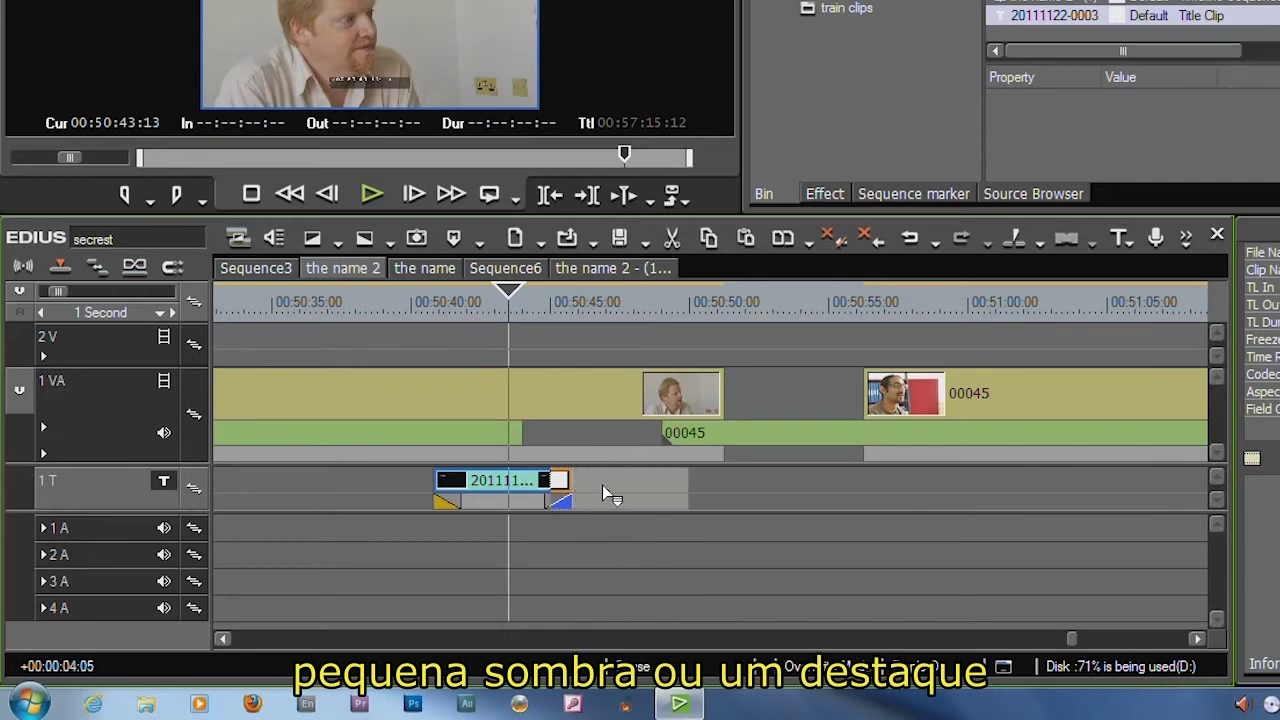
key("ctrl")
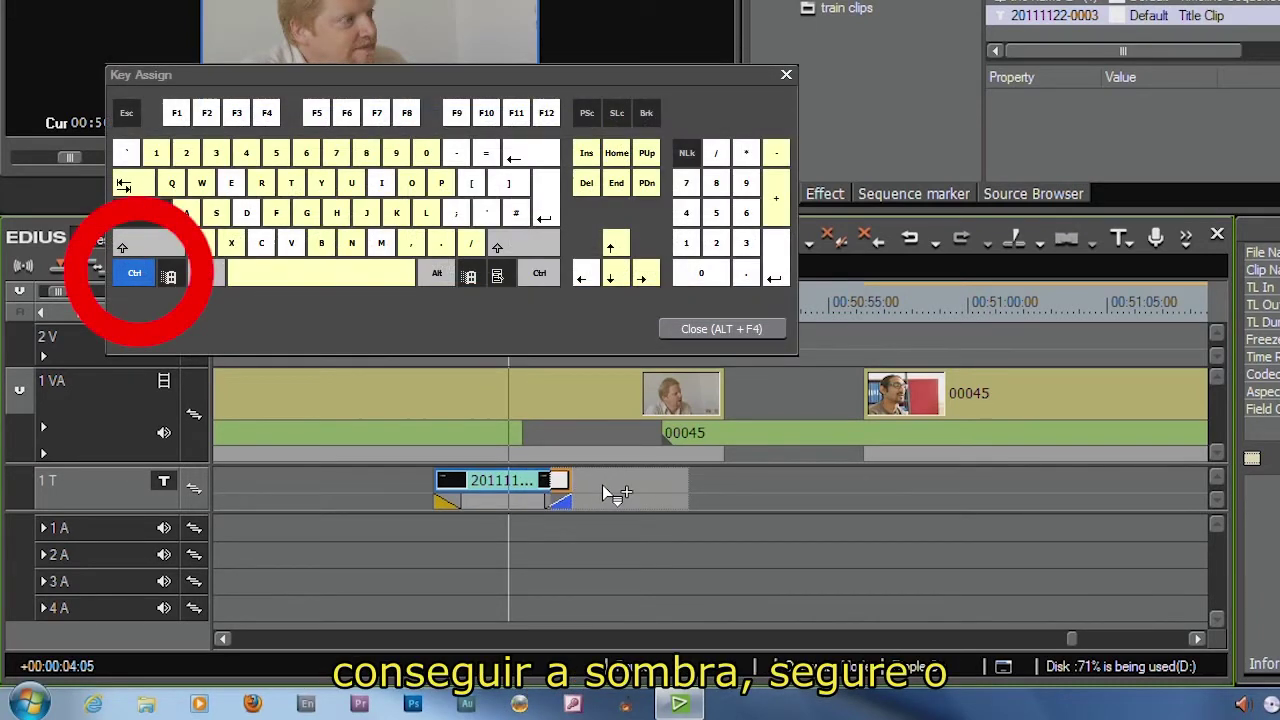
left_click_drag(602, 486, 710, 500)
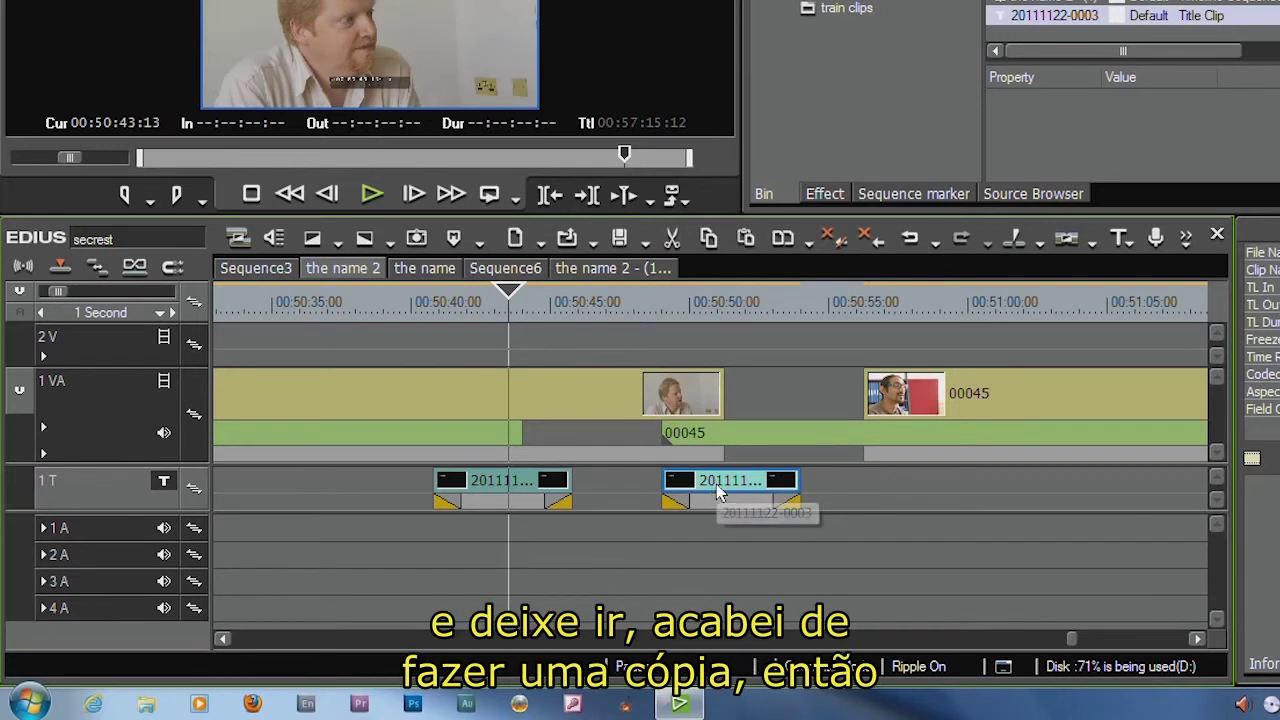
Duplicate the last clip 00046 on track 1 VA, placing the copy about 3 minutes later.
left_click_drag(71, 297, 129, 290)
left_click(715, 392)
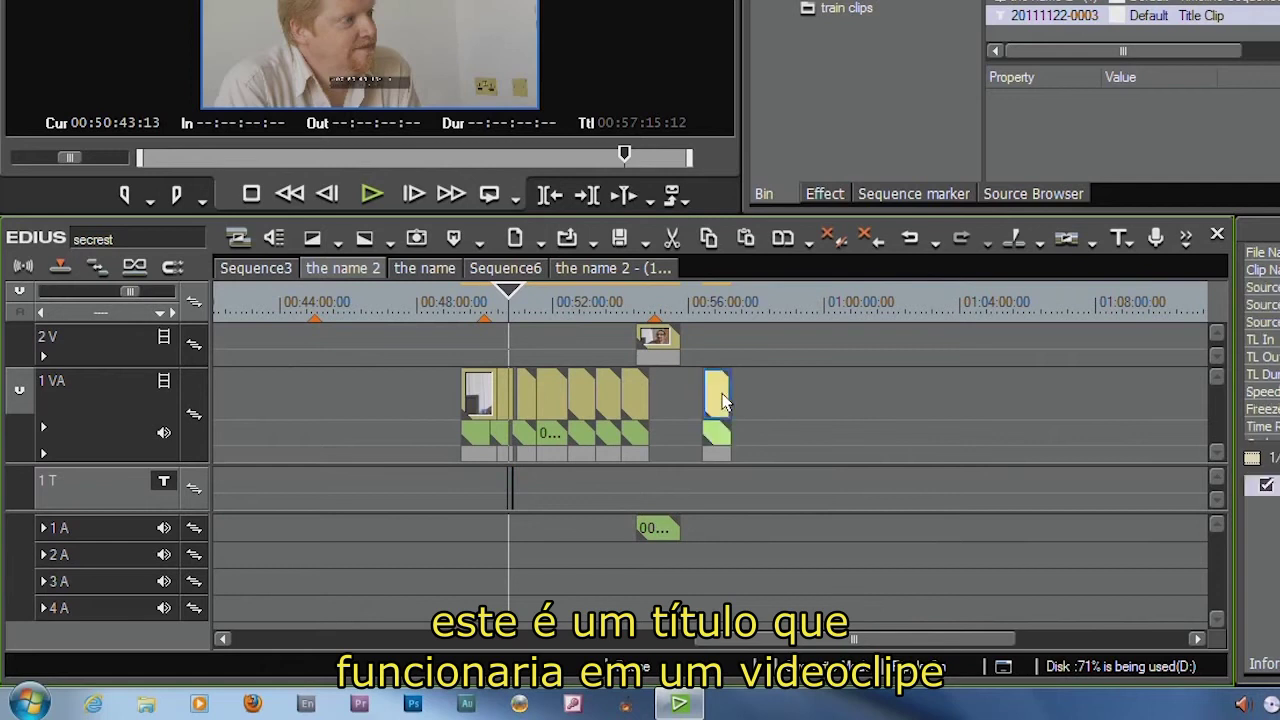
left_click_drag(717, 398, 817, 412)
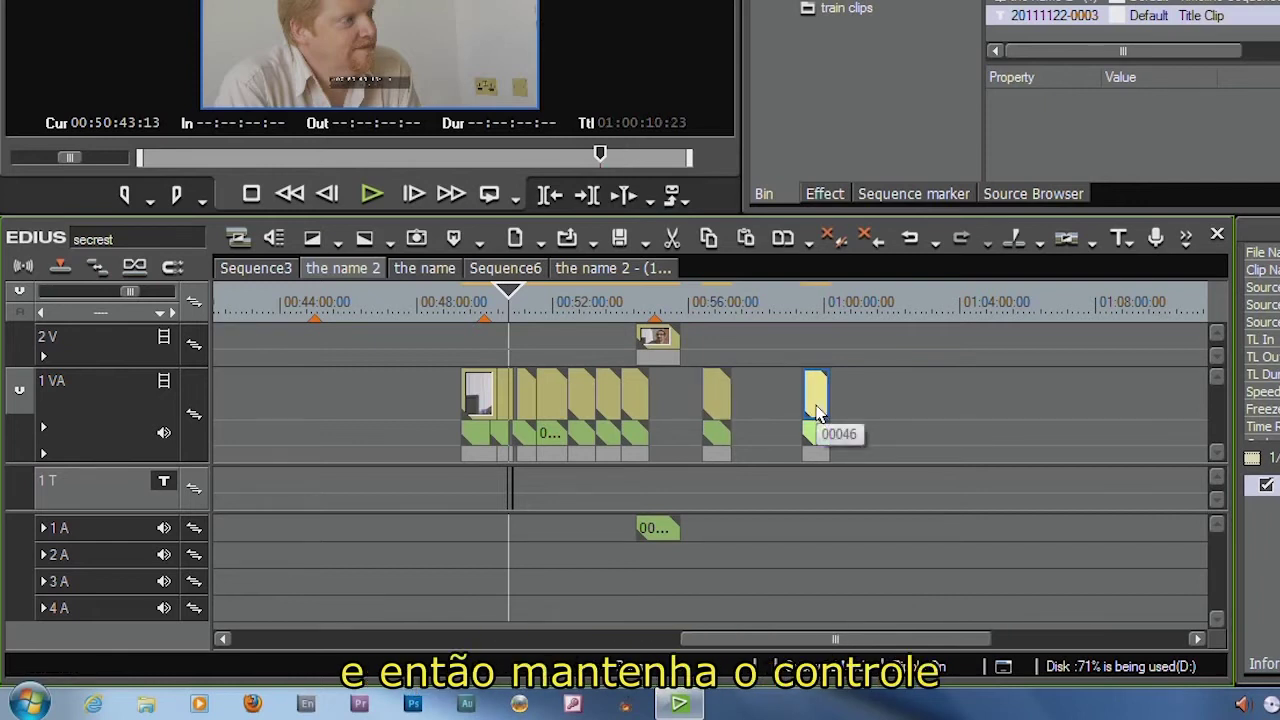
Change the duplicated title's text to "A titvfsdvksdvs,vsdm,vle" in Quick Titler, and save it to the same file.
left_click_drag(122, 289, 62, 298)
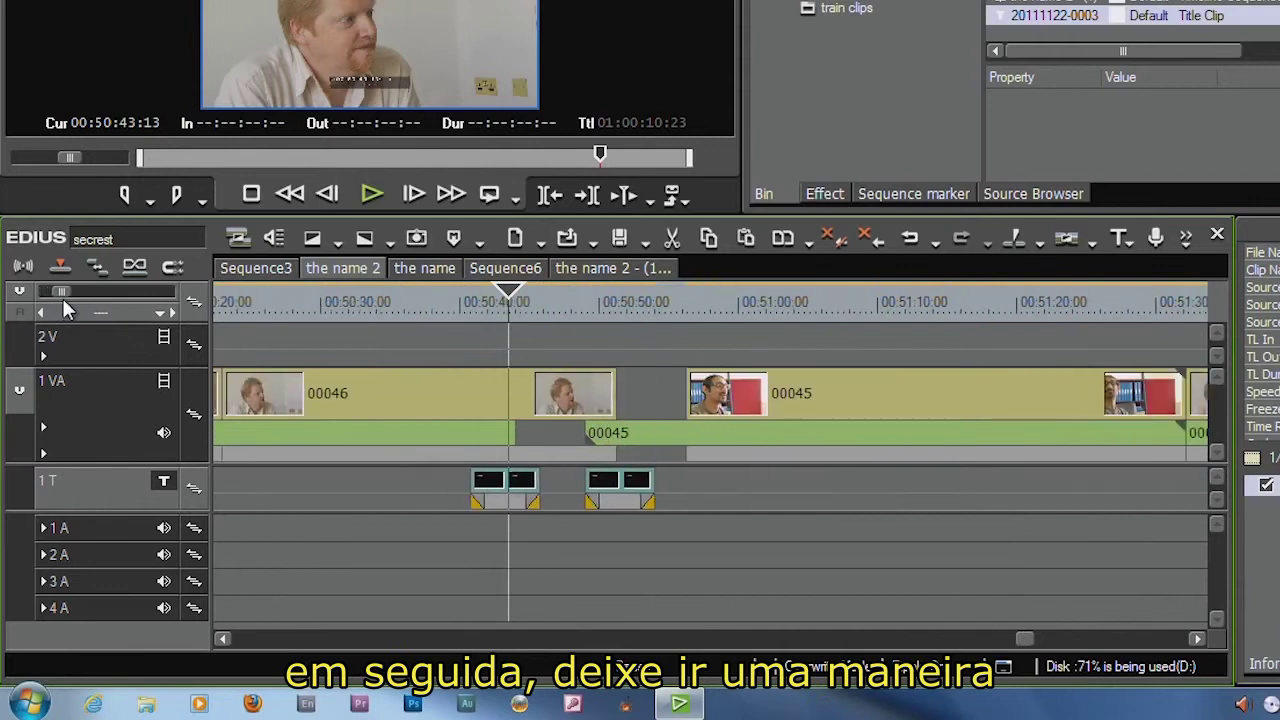
left_click_drag(514, 300, 624, 303)
left_click(633, 490)
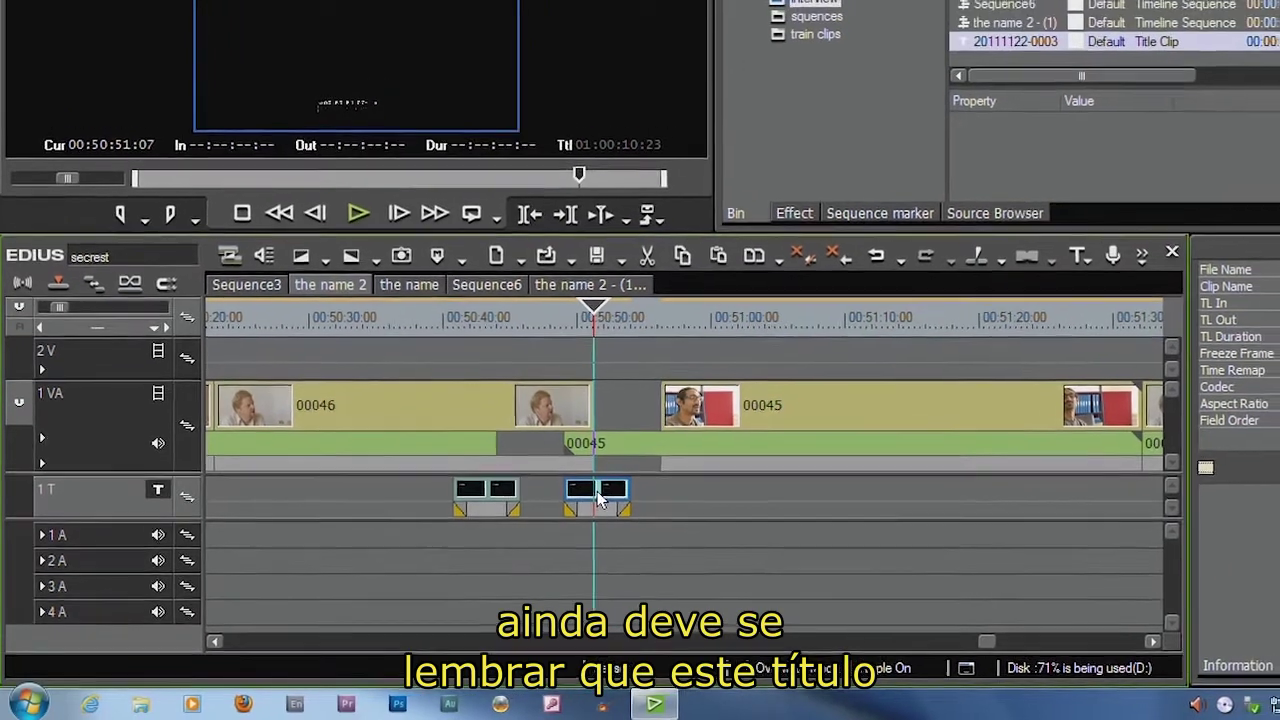
double_click(625, 495)
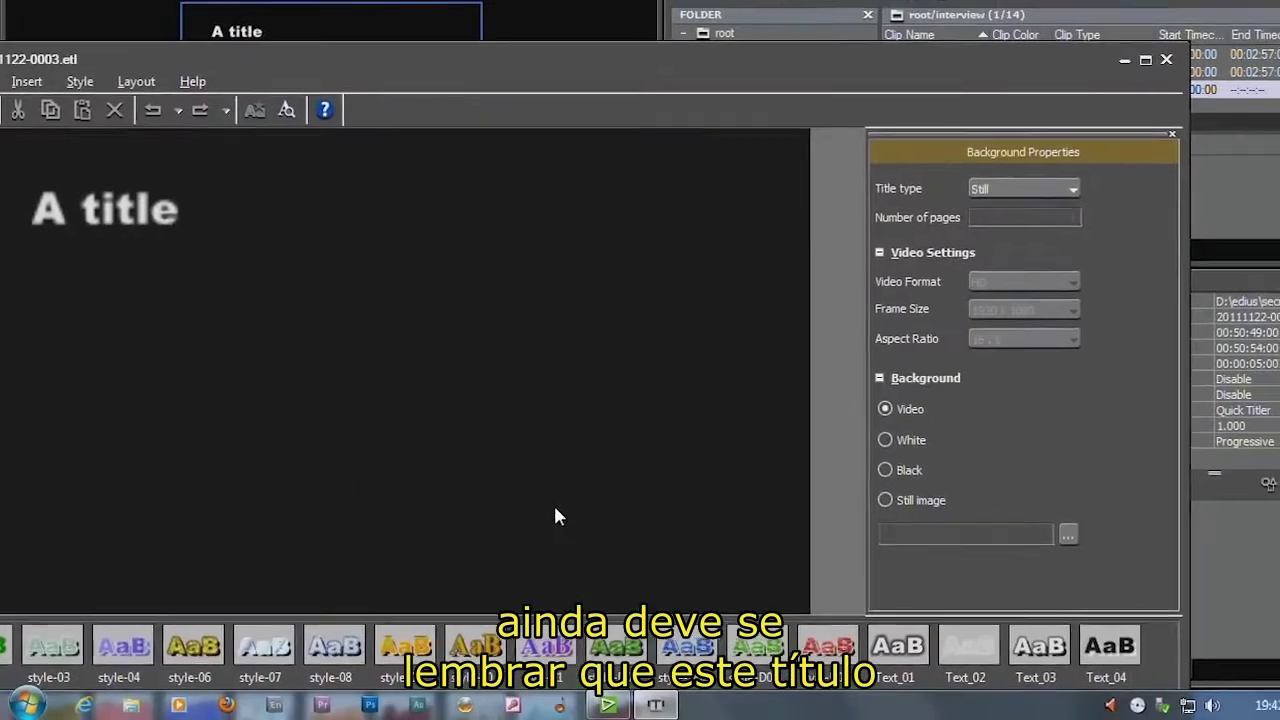
left_click(146, 211)
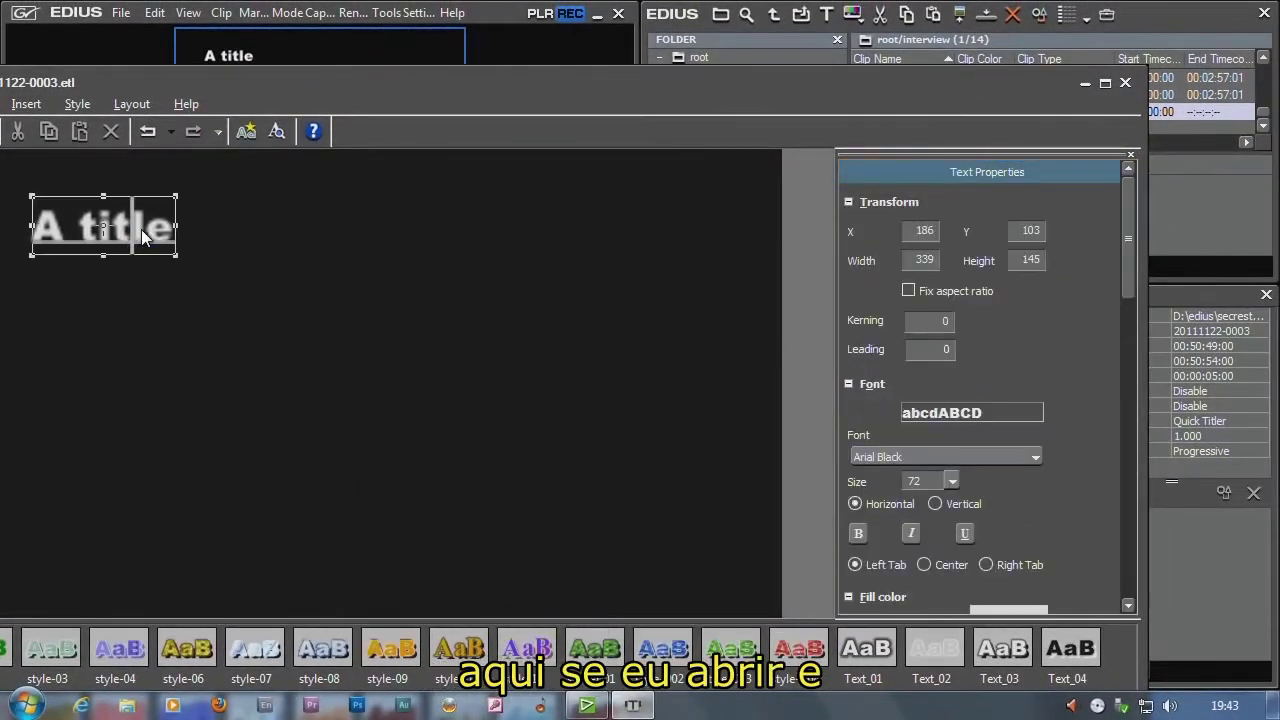
type("vfsdvksdvs,vsdm,v")
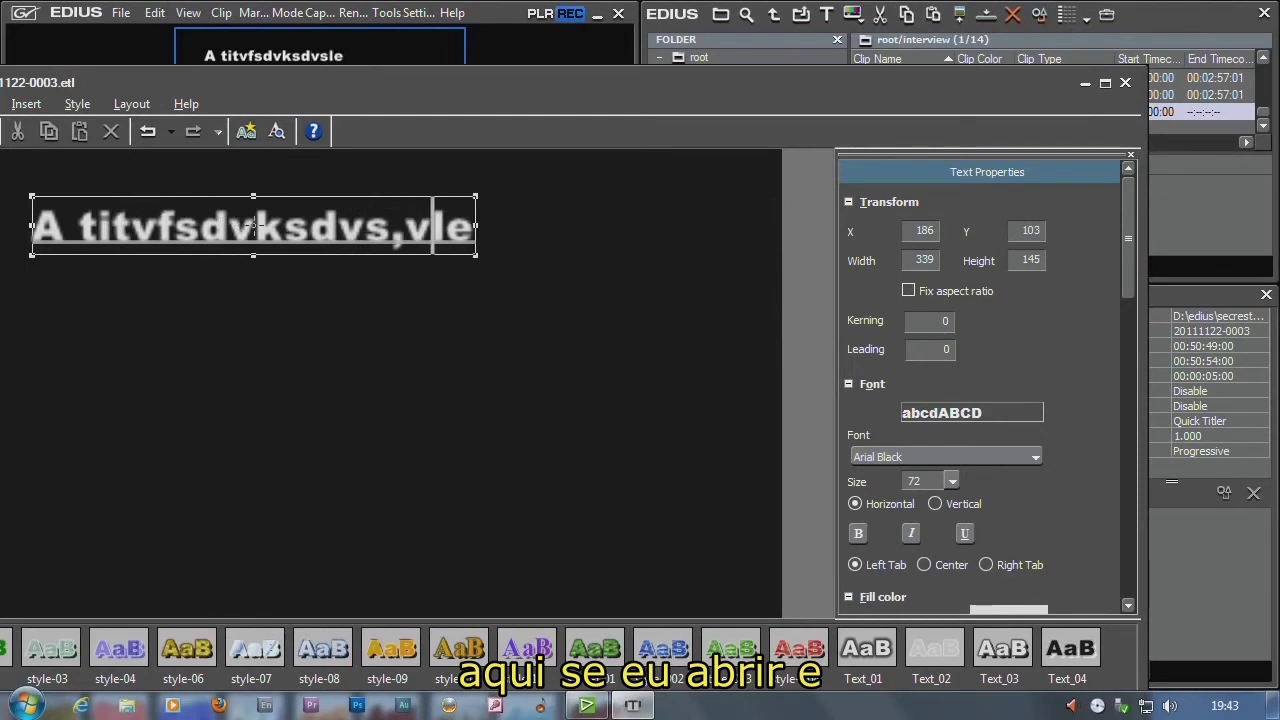
left_click(1126, 84)
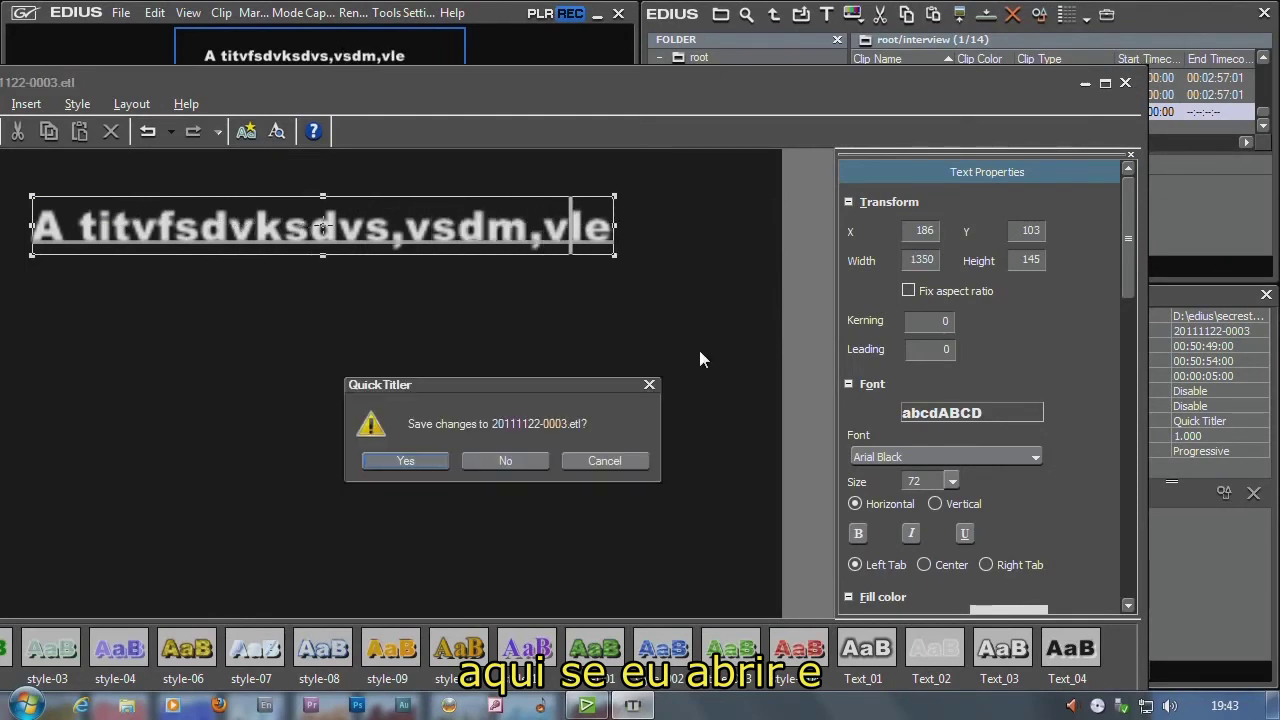
left_click(412, 462)
Preview both title clips on track 1 T to compare their texts.
left_click_drag(432, 366, 535, 366)
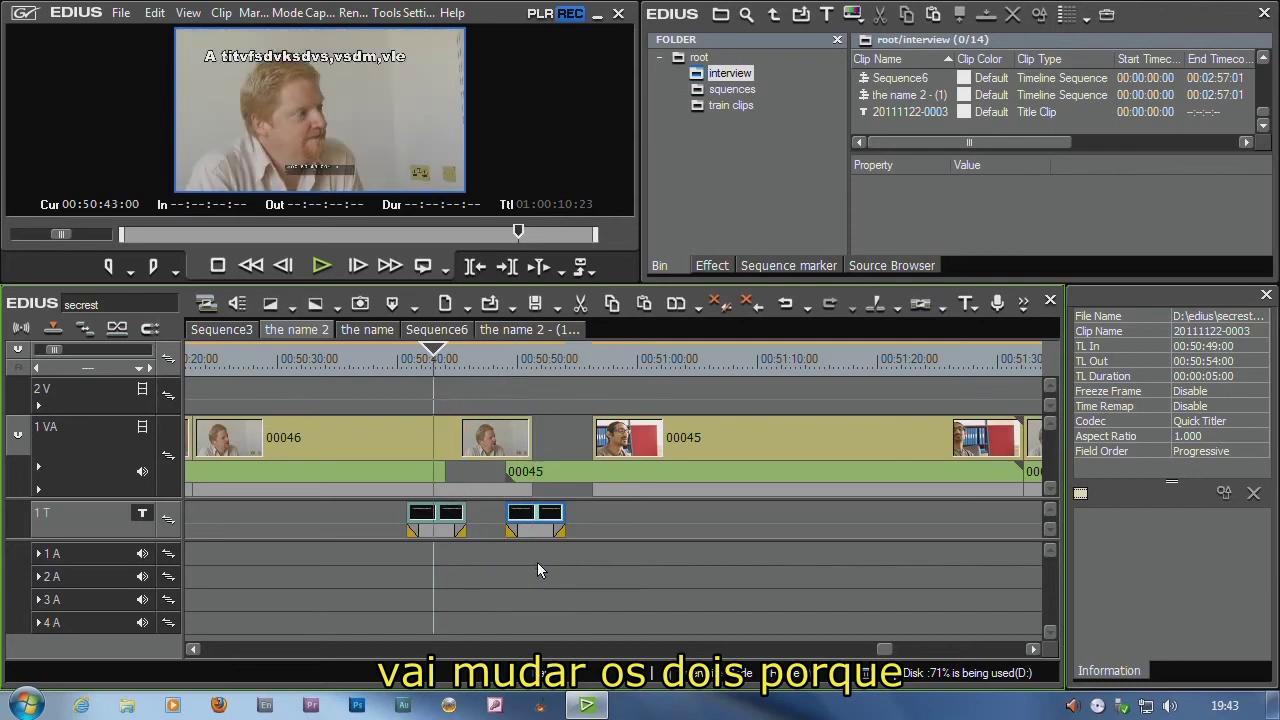
left_click(437, 528)
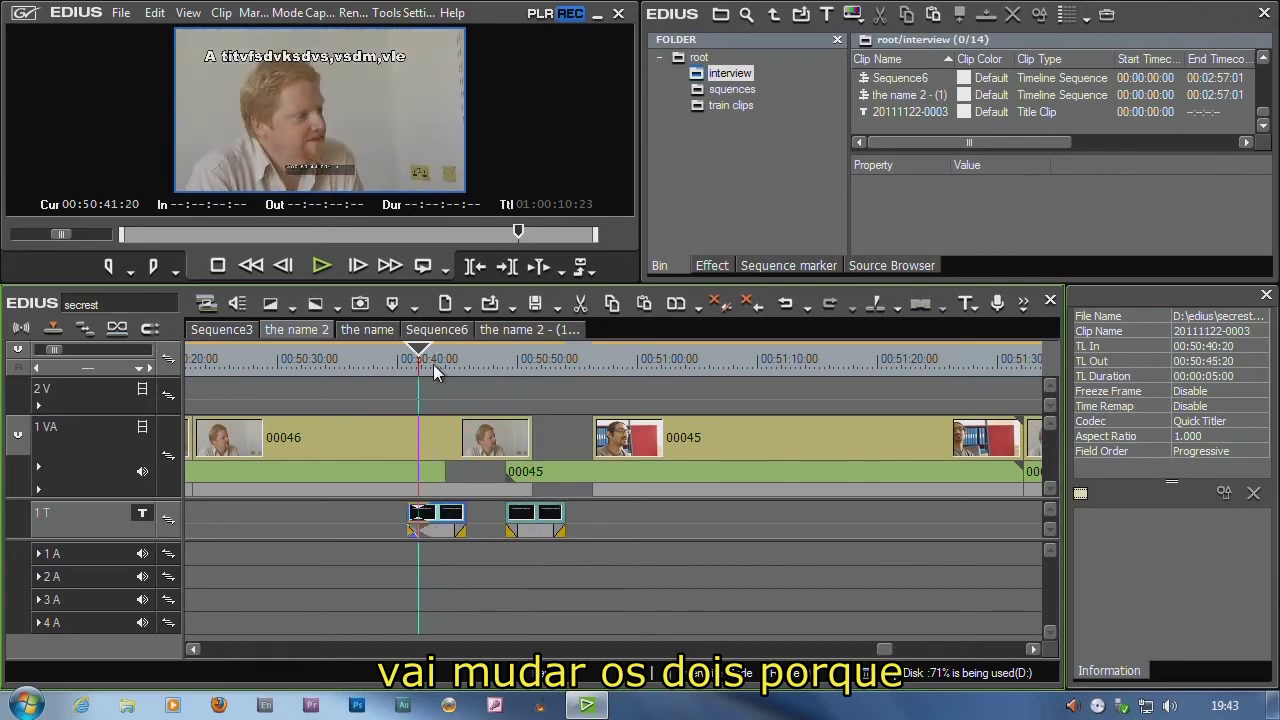
left_click_drag(433, 364, 531, 362)
left_click(531, 527)
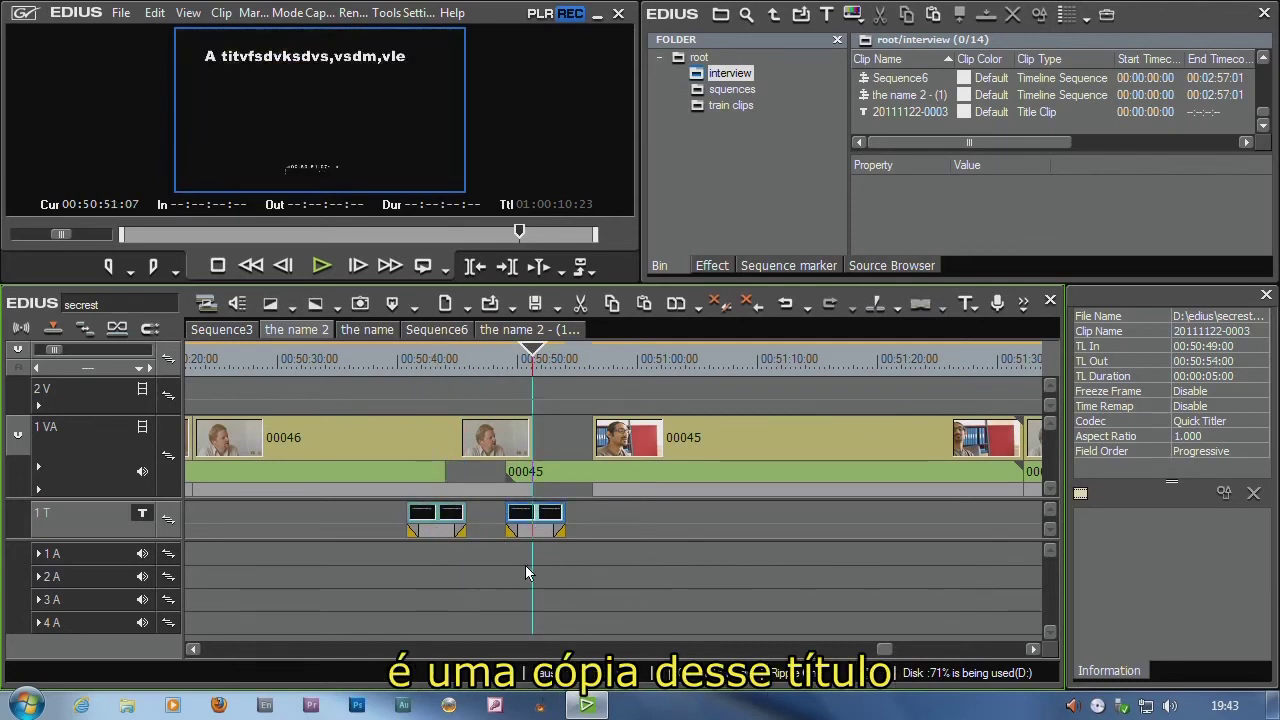
Open the second title clip on track 1 T and replace its text with "New words".
double_click(549, 515)
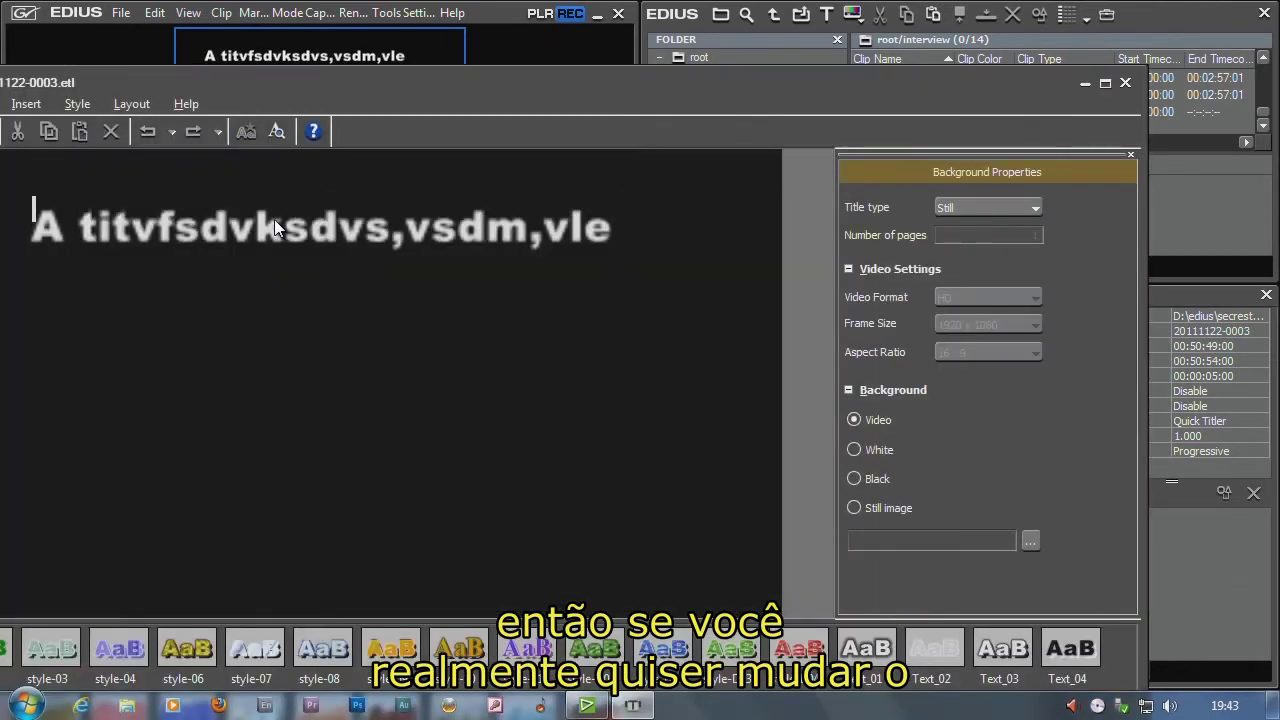
key("ctrl+a")
type("New wor")
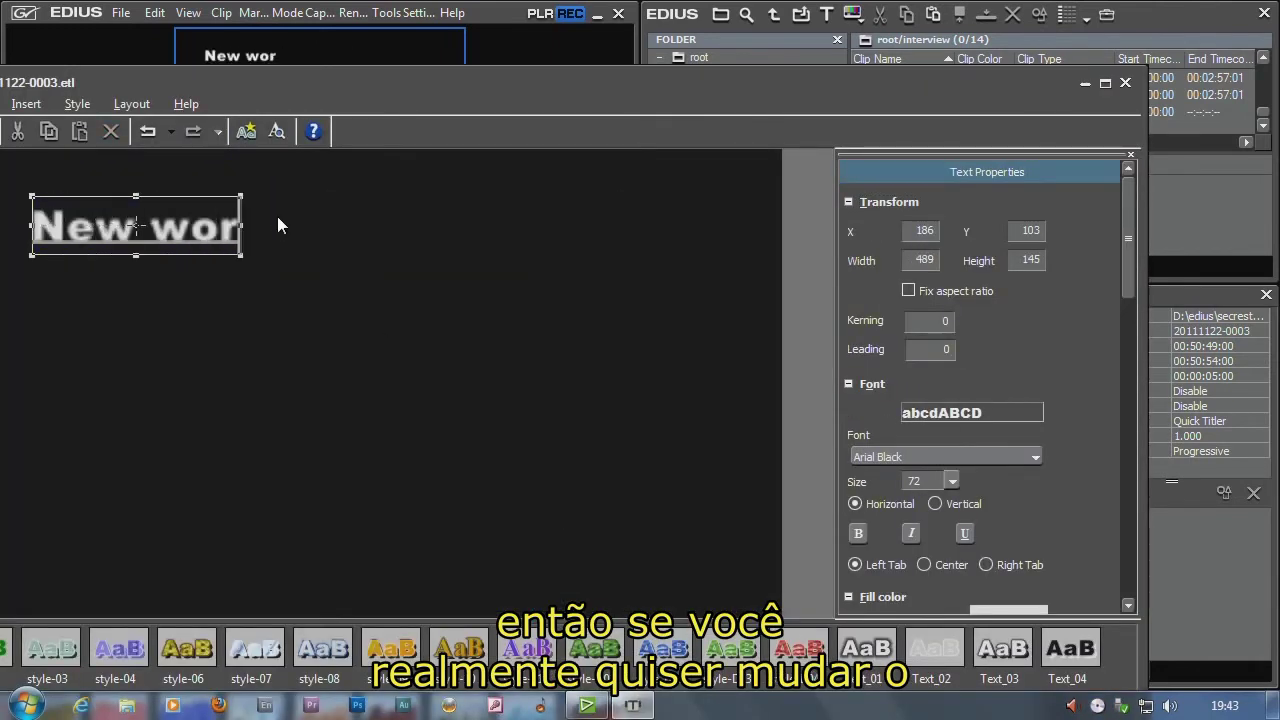
type("ds")
Save the edited title as a new file named xzxxxx, and preview the first title for comparison.
left_click_drag(220, 78, 400, 27)
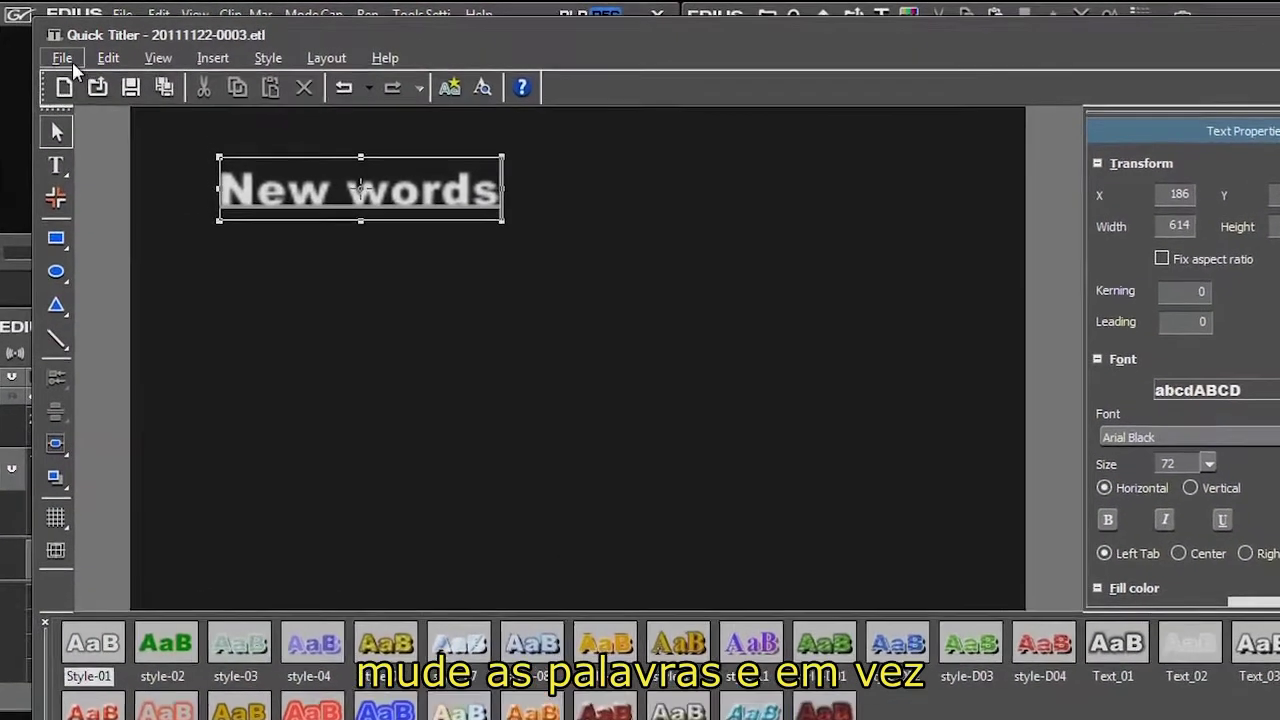
left_click(70, 59)
left_click(85, 154)
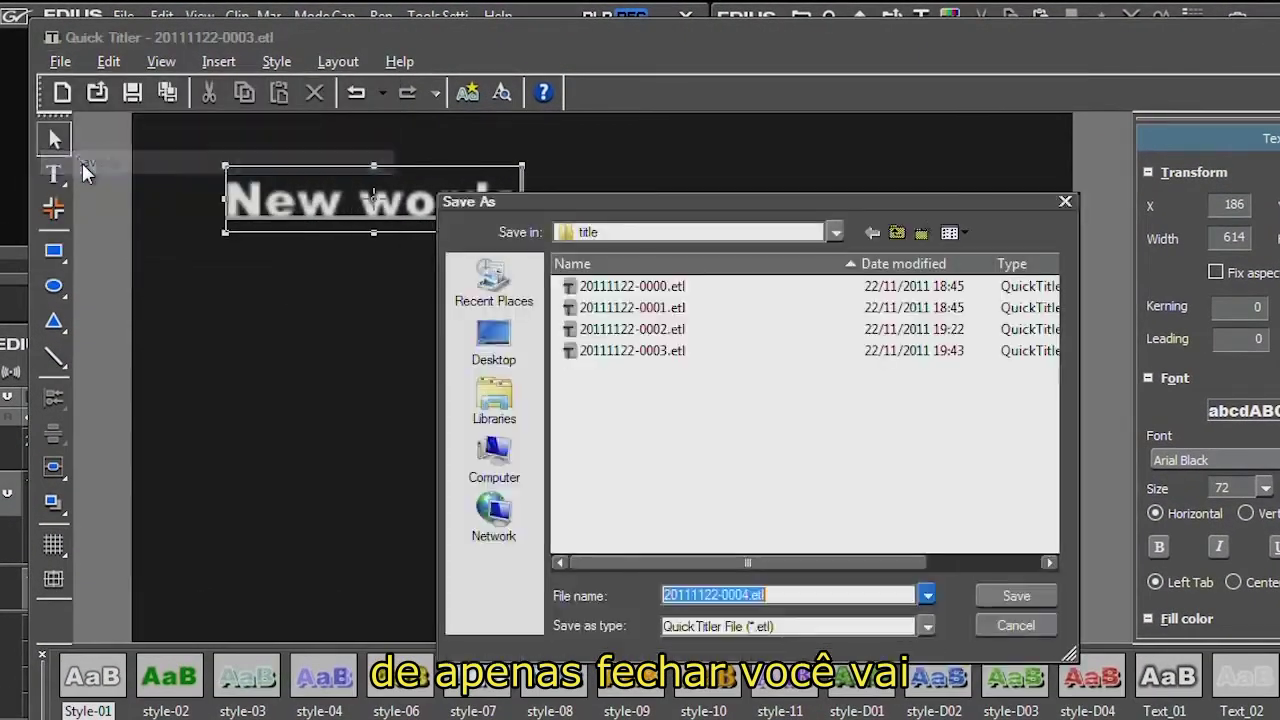
type("xzxxxx")
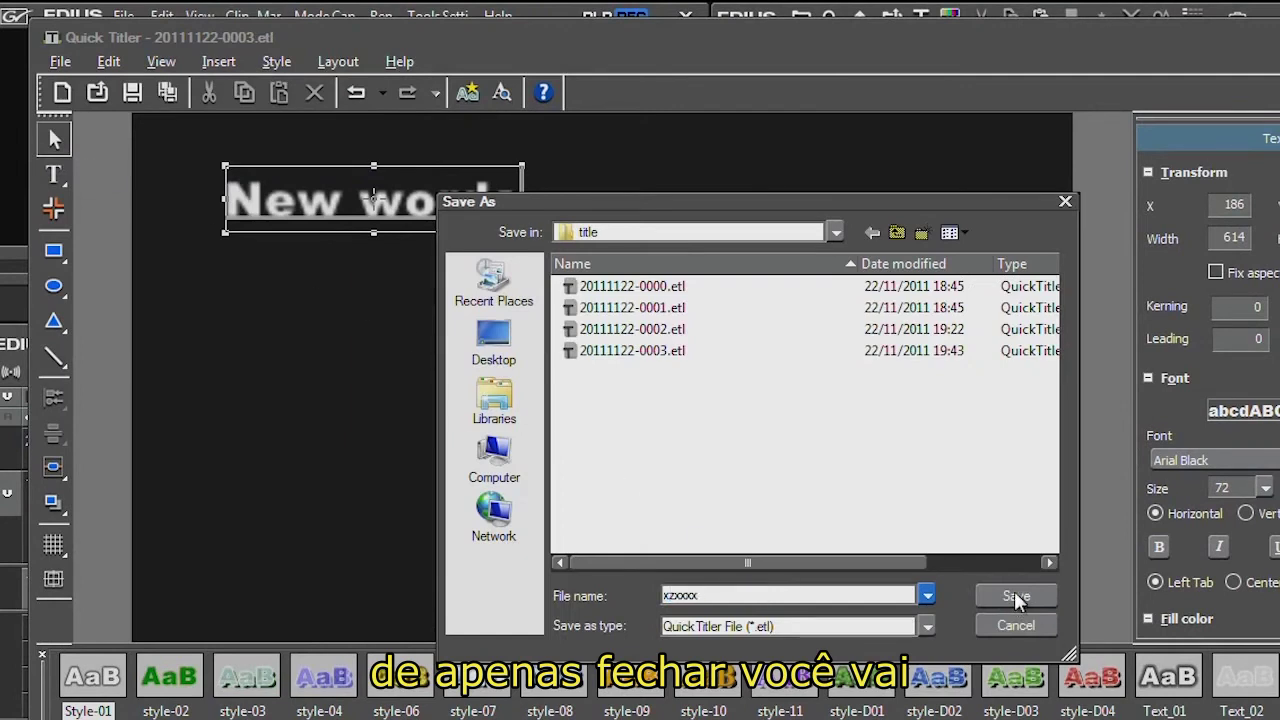
left_click(1016, 597)
left_click_drag(597, 415, 464, 410)
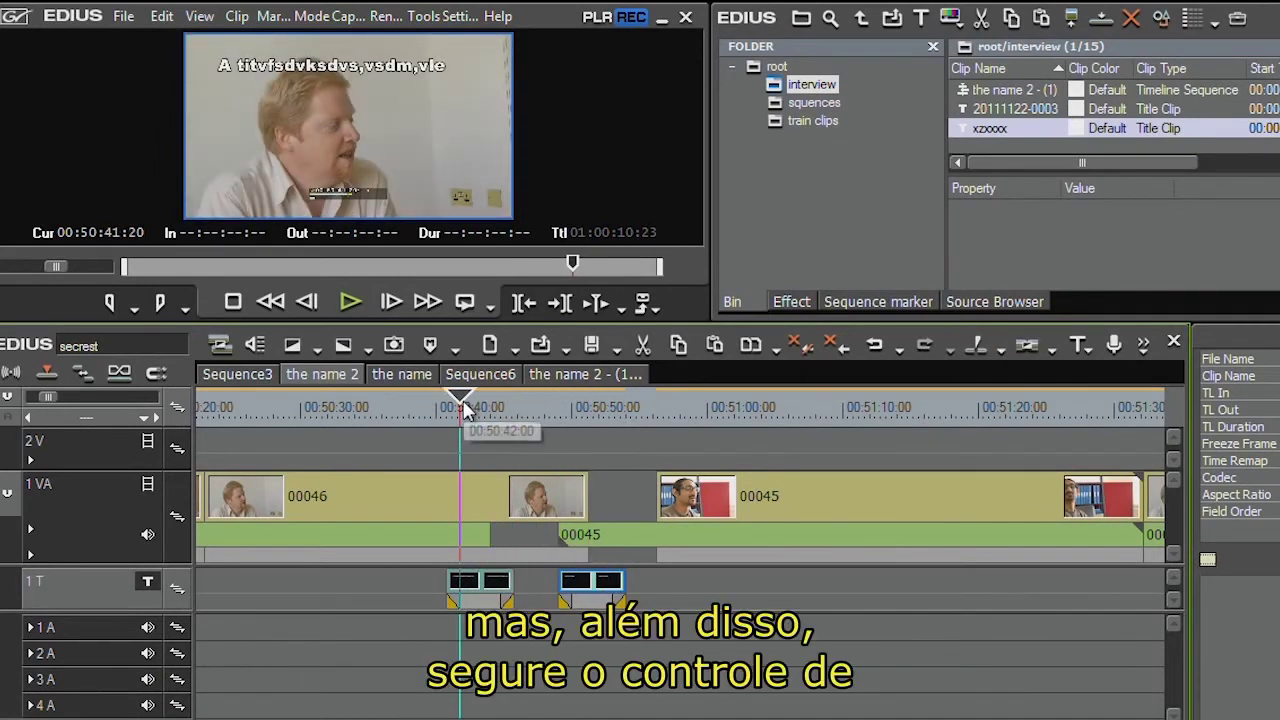
mouse_move(594, 590)
left_mouse_down()
mouse_move(621, 591)
mouse_move(581, 585)
left_mouse_up()
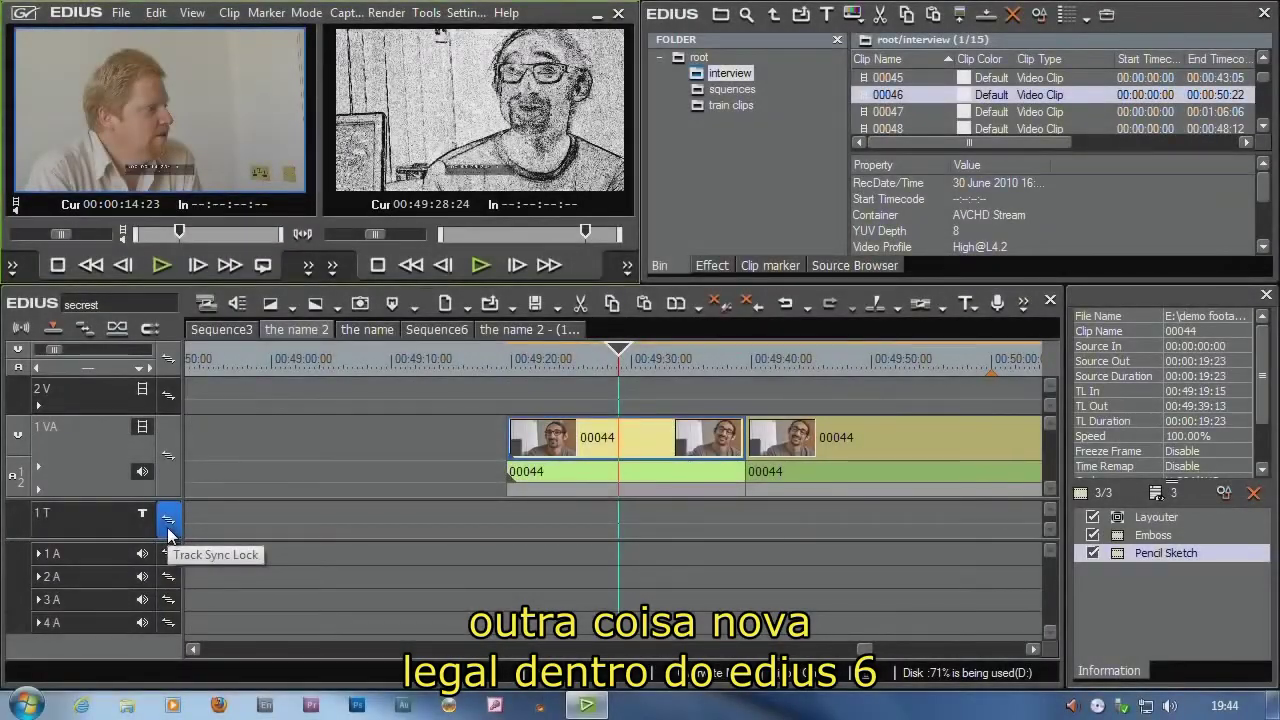
Set an In point at 00:00:09:02 for source clip 00046, and move the timeline cursor to 00:49:28:05.
left_click_drag(178, 234, 165, 237)
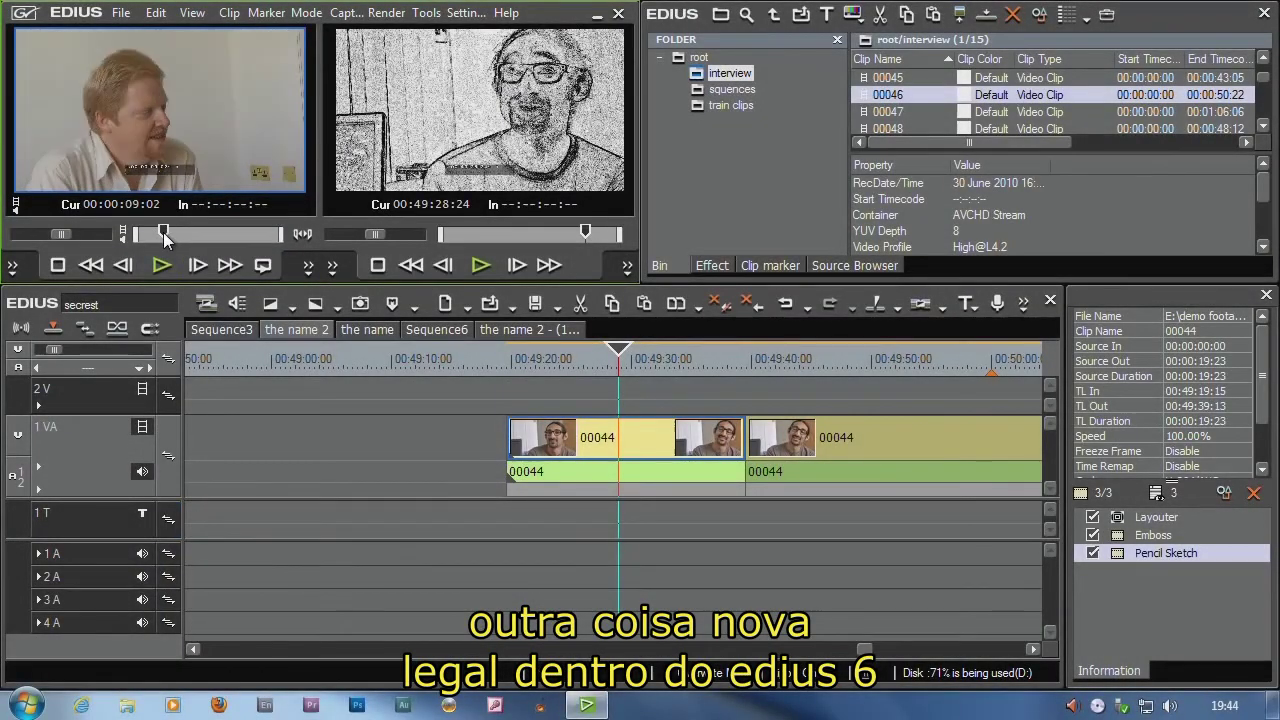
key("i")
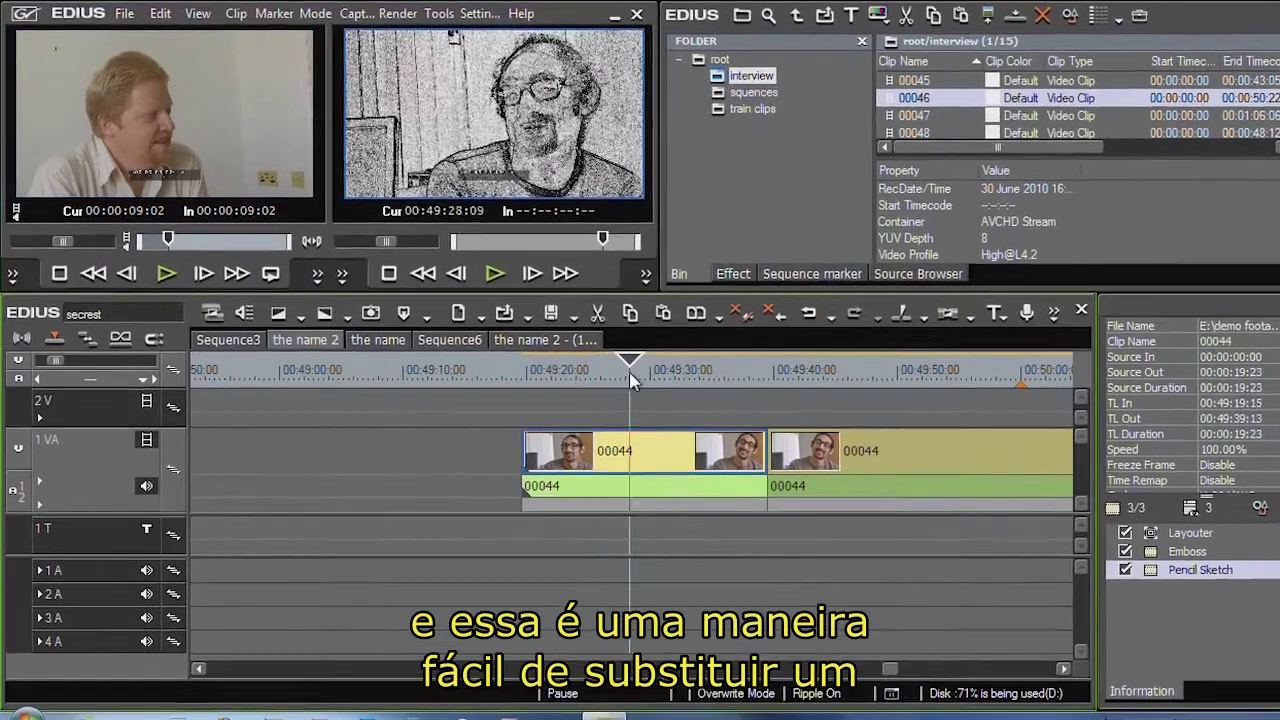
left_click(608, 359)
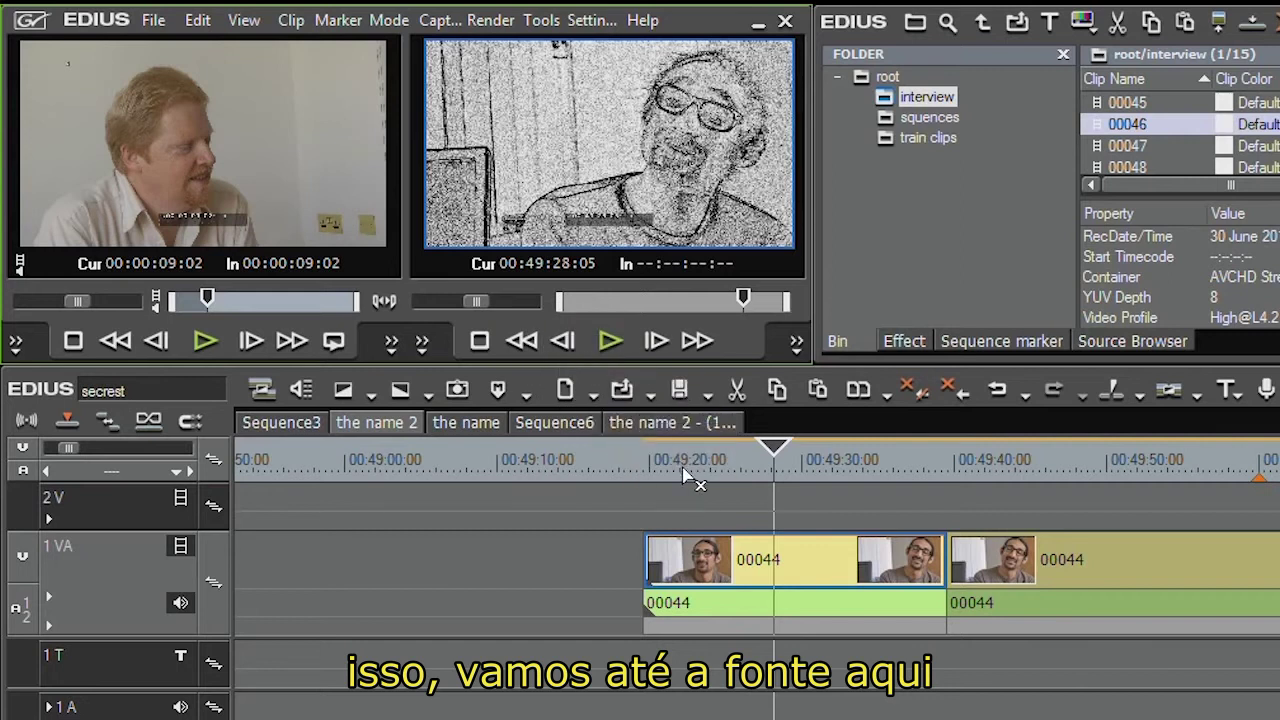
Try replacing the whole first 00044 clip on track 1 VA with source clip 00046, check it, and undo the replacement.
mouse_move(720, 545)
left_mouse_down()
mouse_move(724, 556)
mouse_move(666, 568)
mouse_move(682, 580)
left_mouse_up()
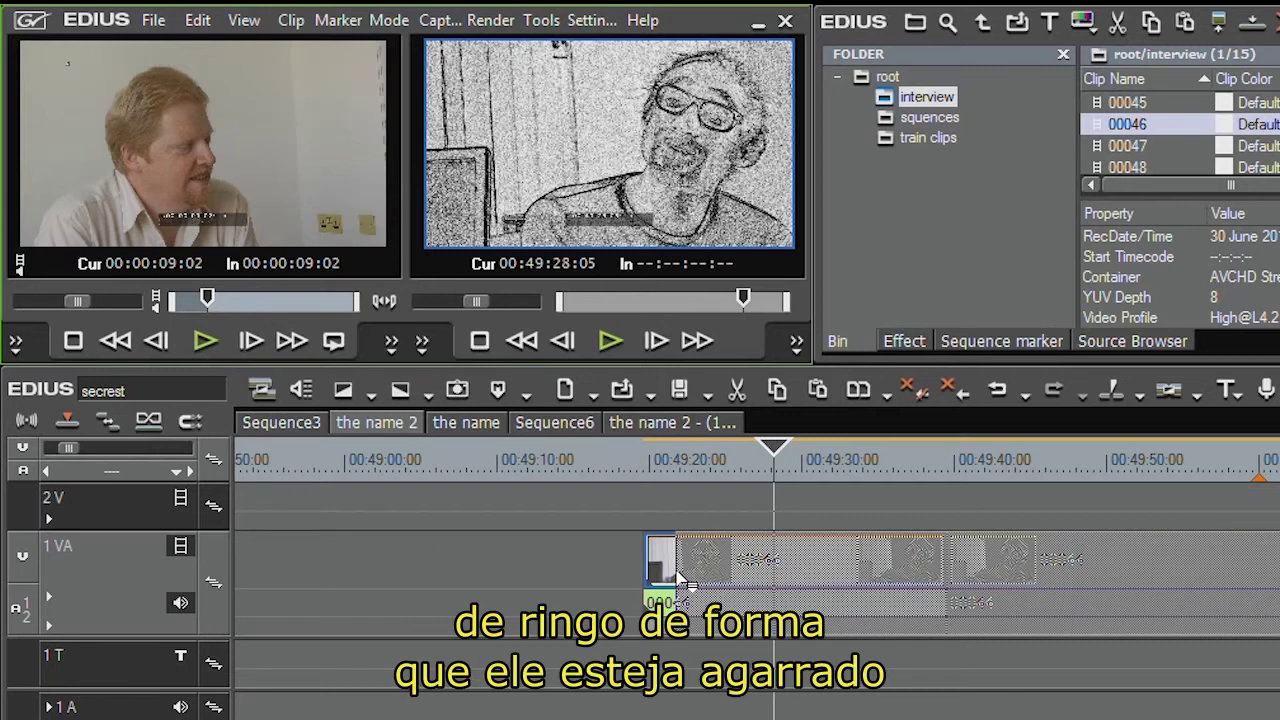
left_click_drag(680, 578, 690, 562)
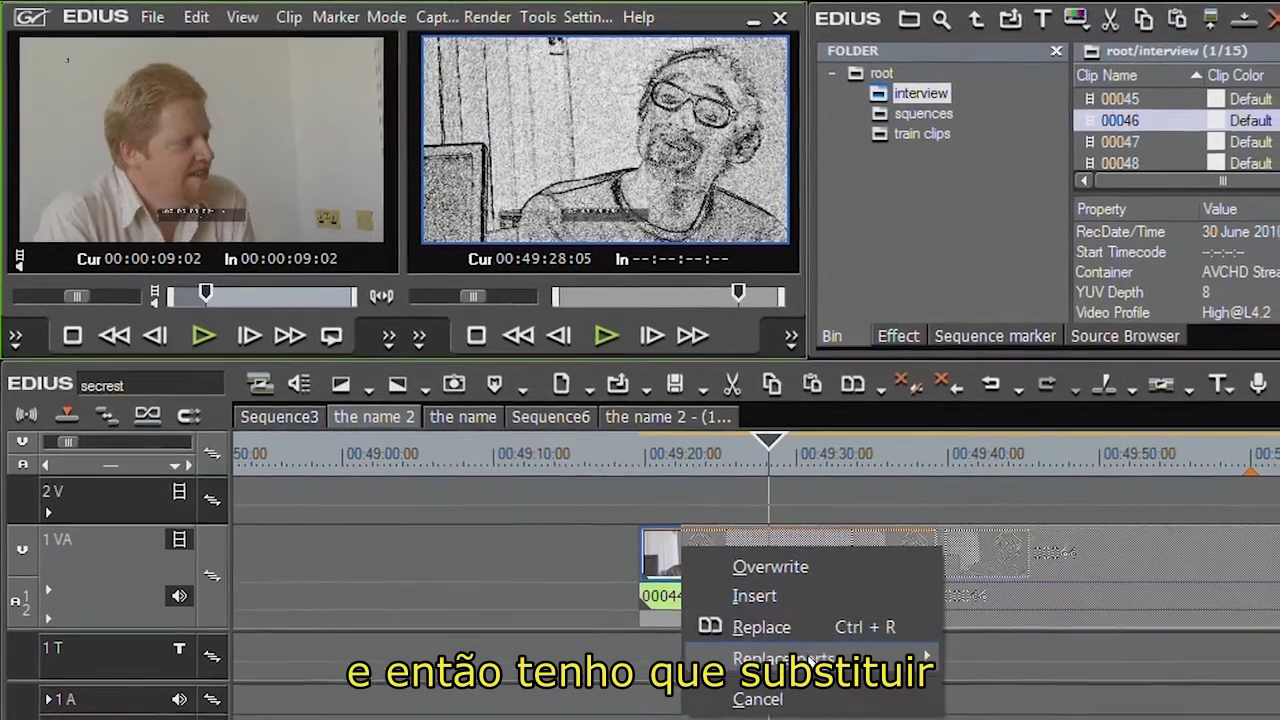
mouse_move(825, 665)
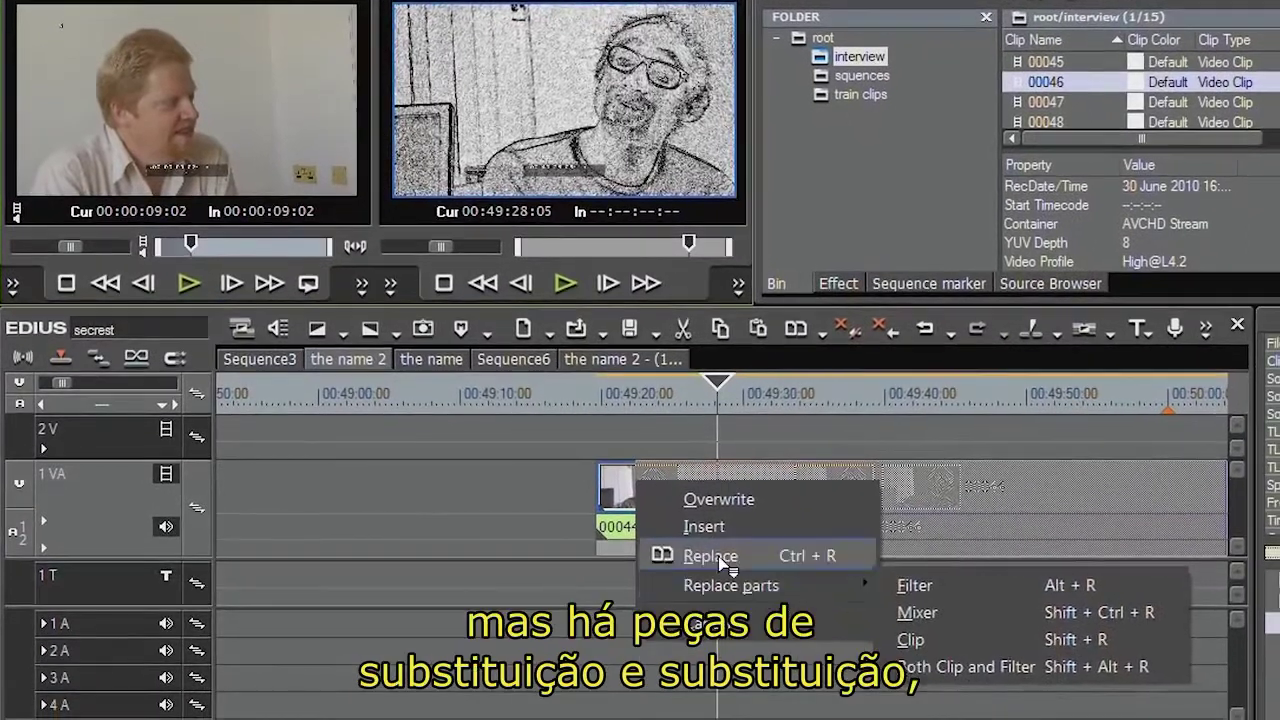
left_click(722, 568)
left_click_drag(658, 384, 834, 392)
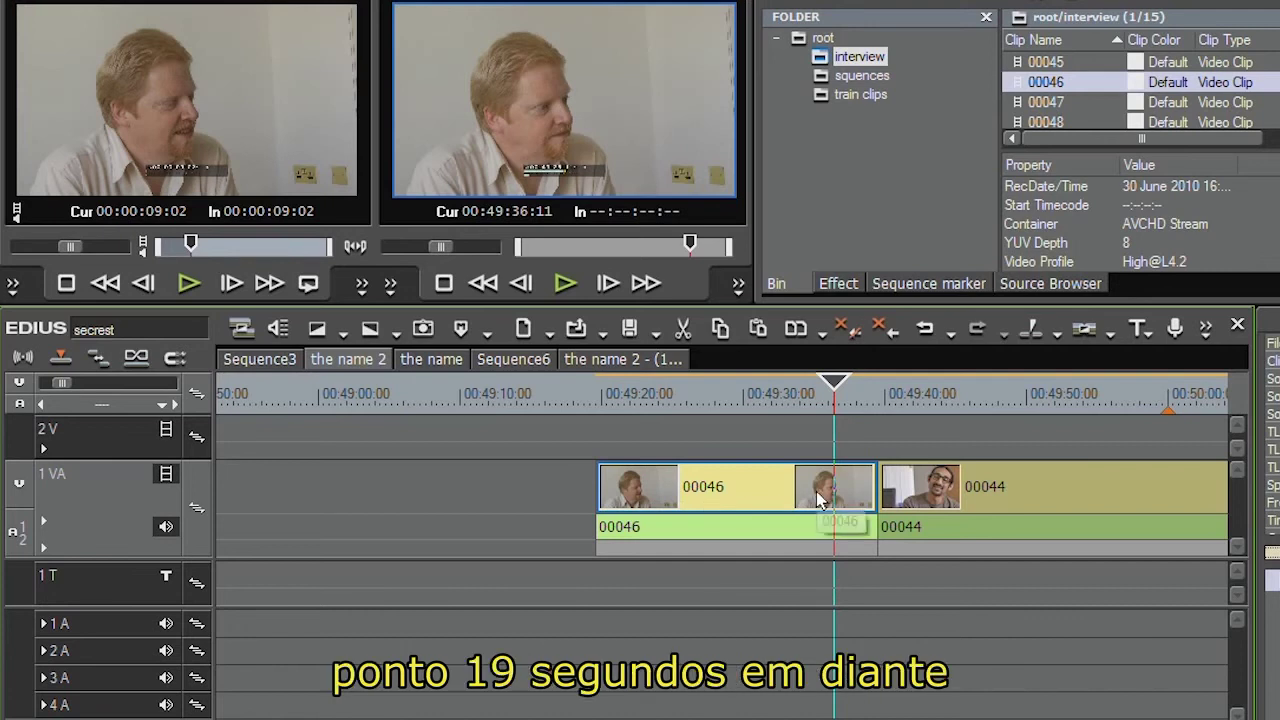
left_click(921, 331)
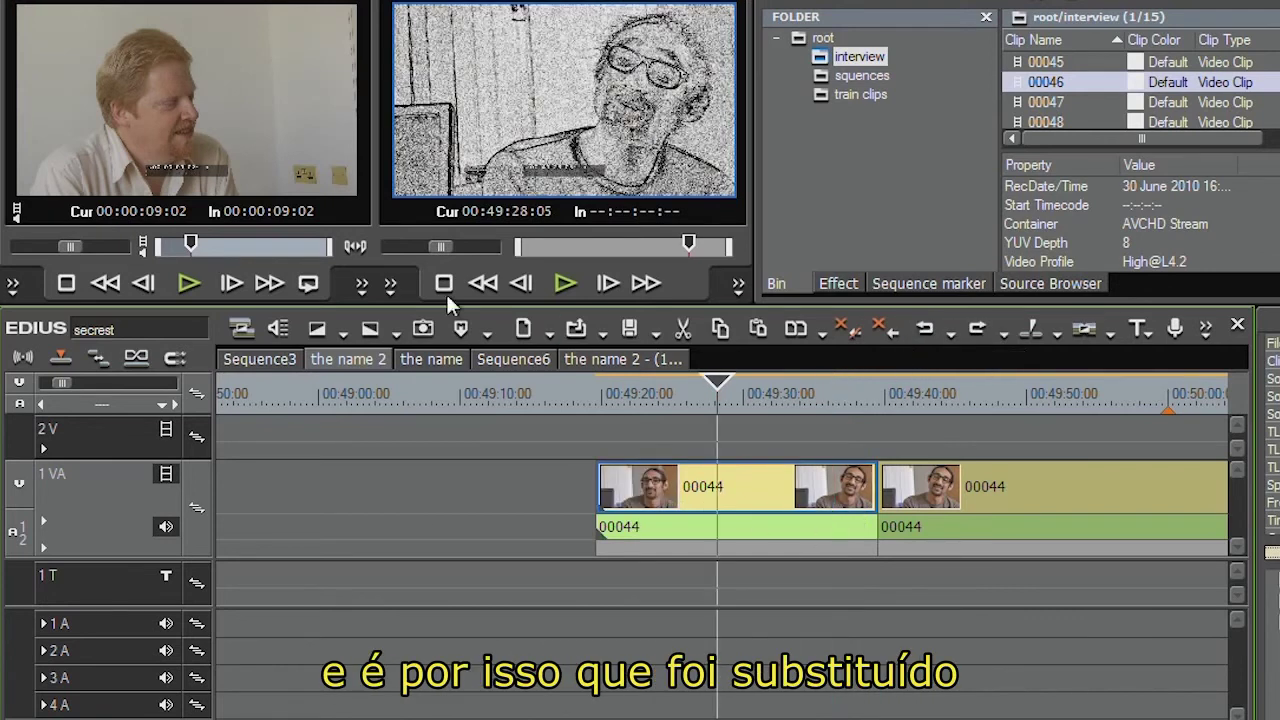
Replace only the clip part of the first 00044 clip on track 1 VA with source clip 00046, and scrub through it to check its filters.
left_click_drag(121, 80, 666, 492)
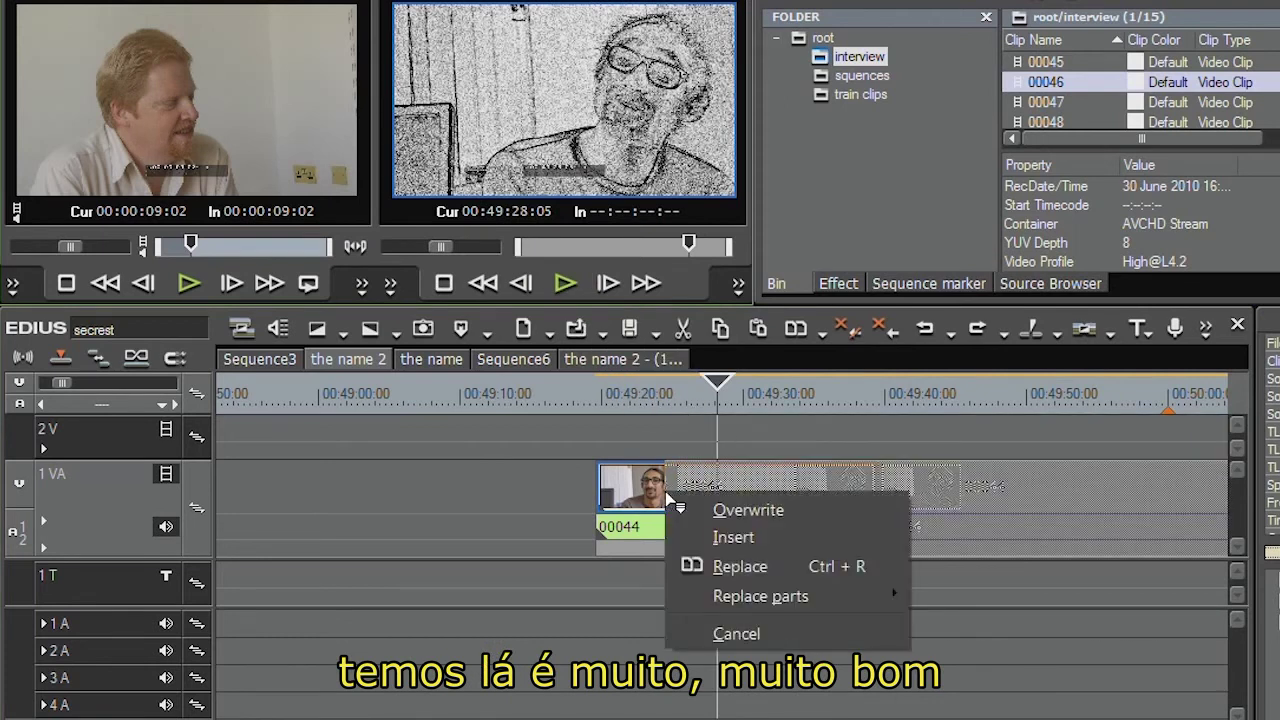
mouse_move(736, 597)
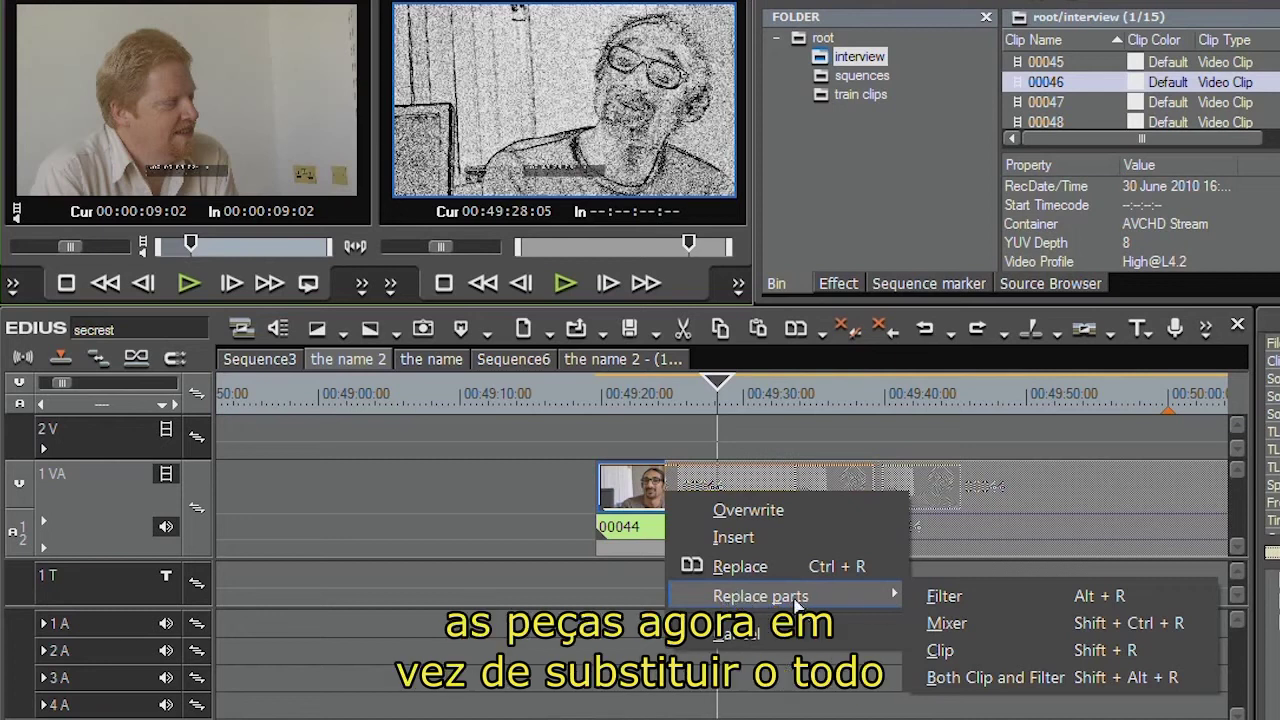
left_click(957, 658)
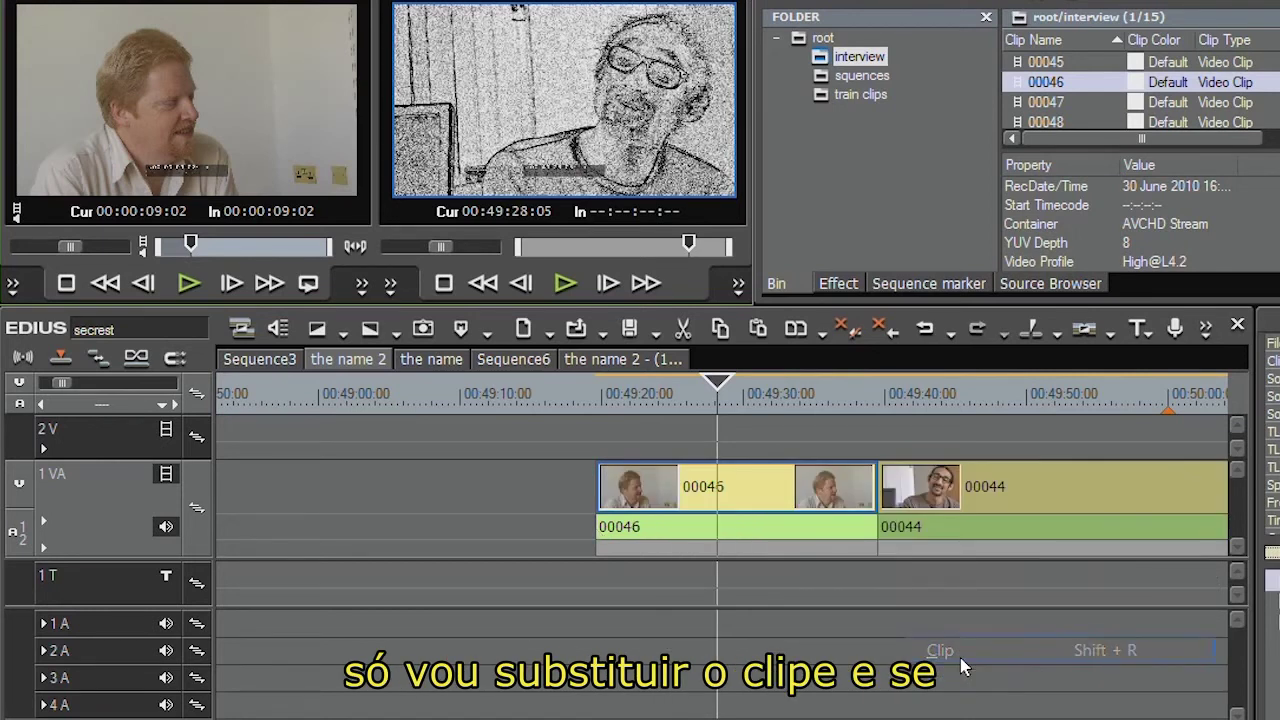
left_click(703, 402)
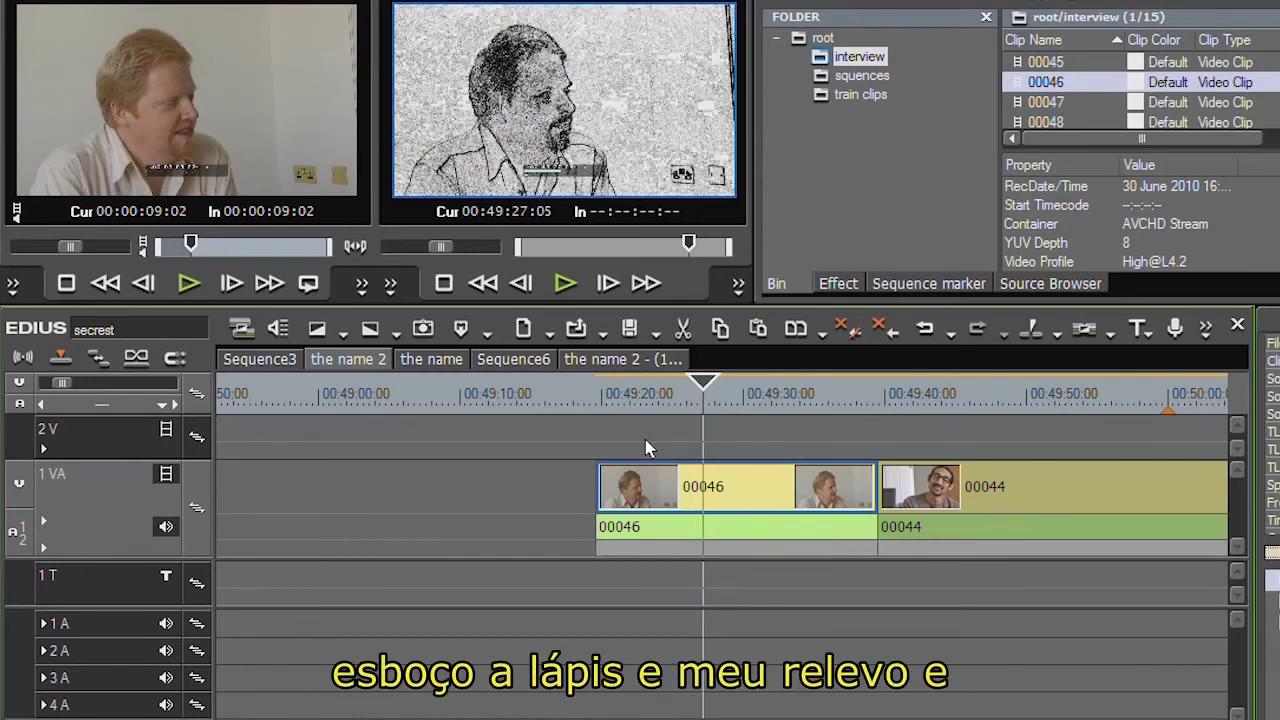
left_click_drag(651, 395, 738, 395)
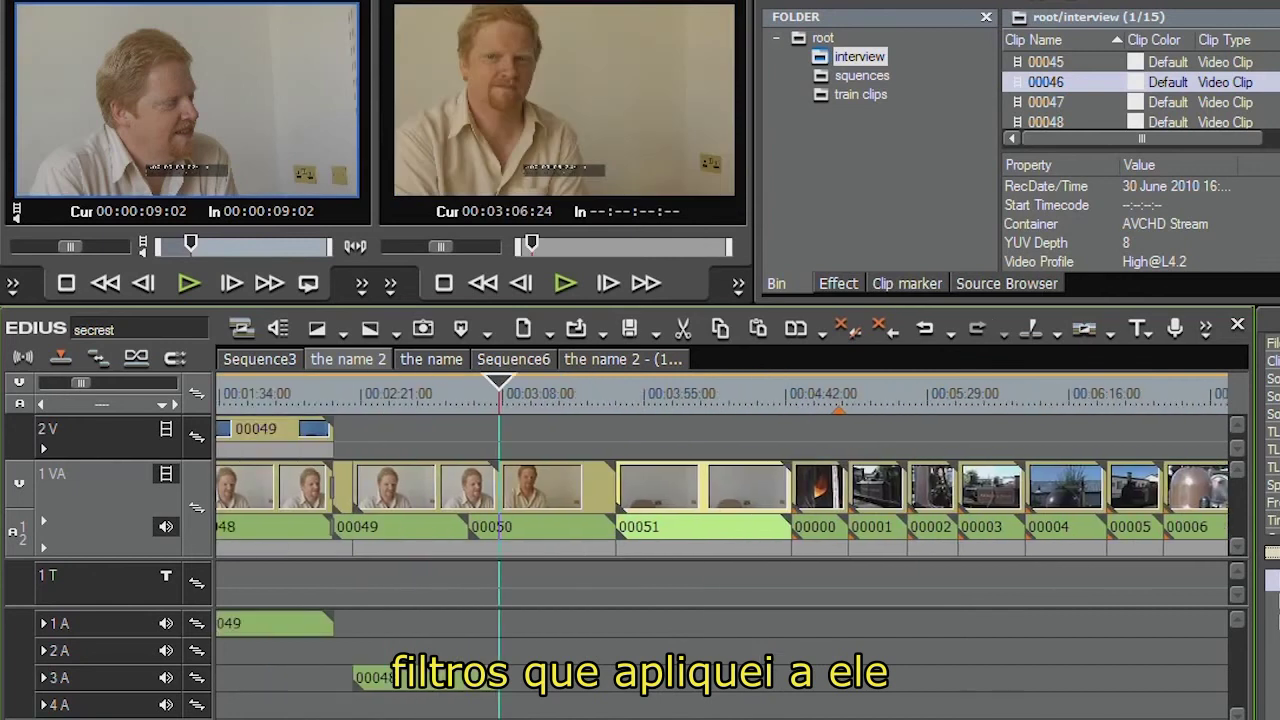
Check the replace options for clip 00049 on track 2 V without applying any, and place the timeline cursor at 00:02:18:12.
left_click_drag(318, 719, 309, 719)
left_click_drag(278, 438, 294, 436)
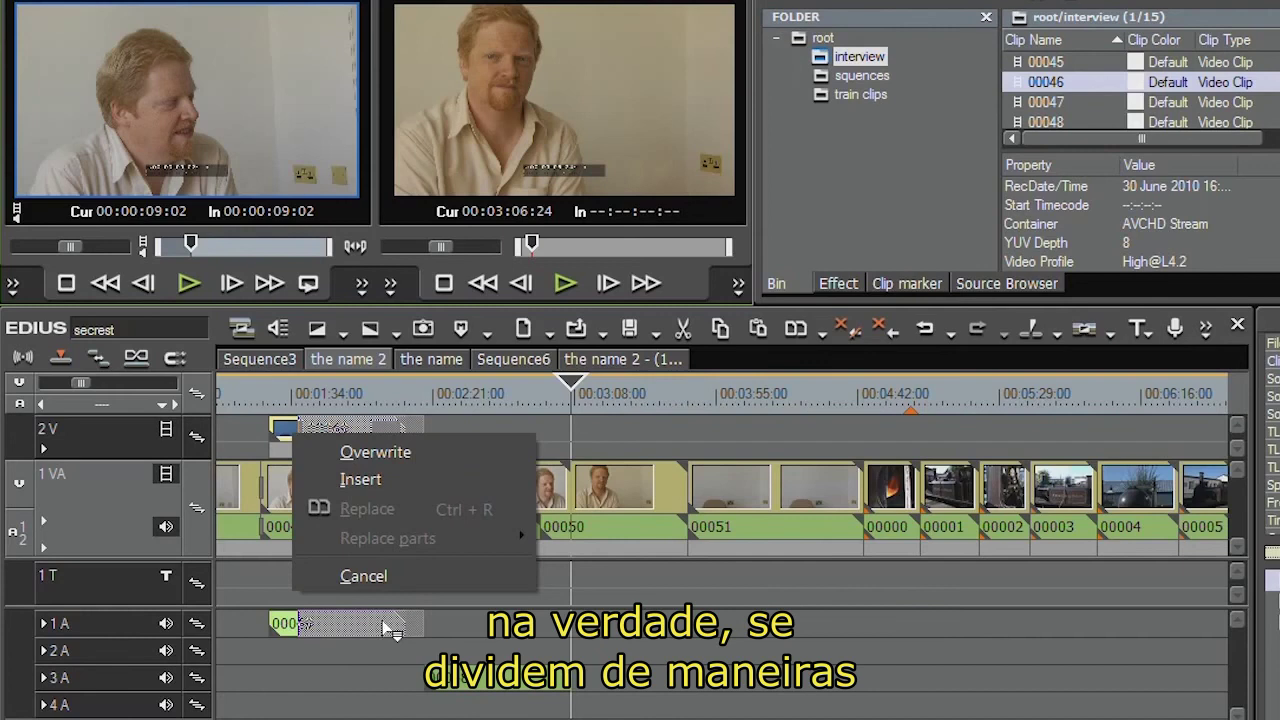
left_click(430, 395)
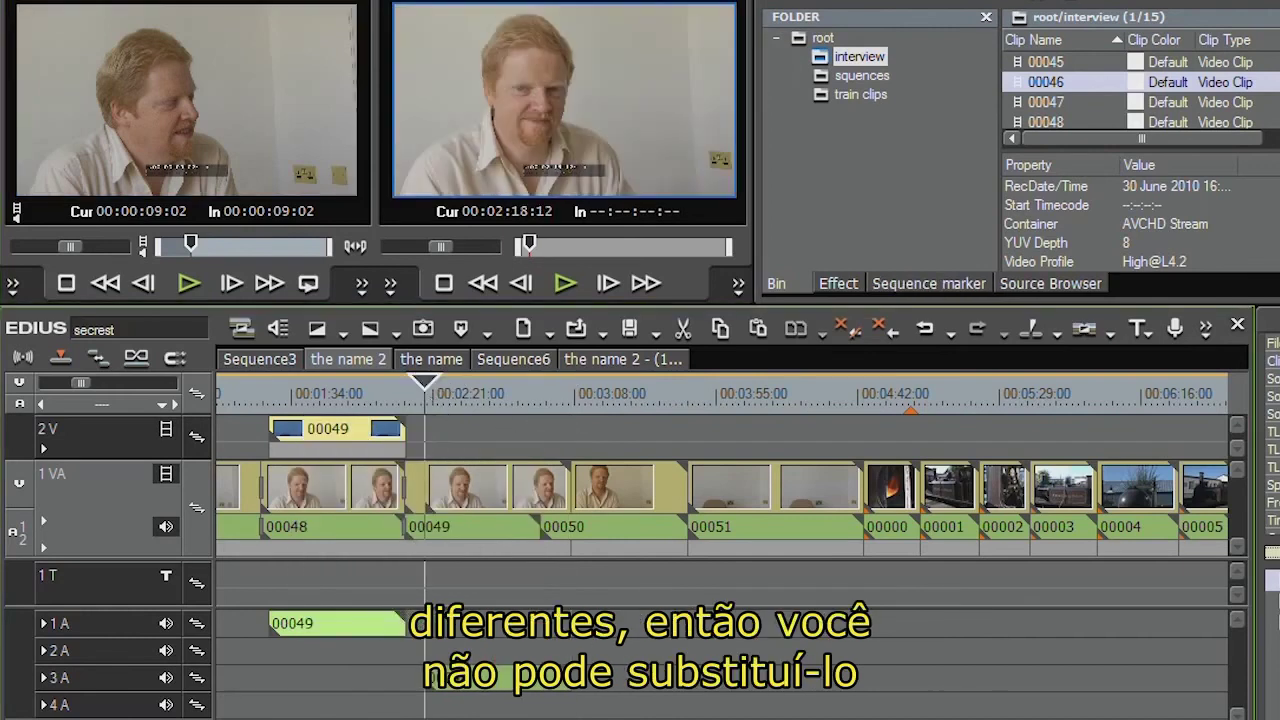
scroll(285, 490, "left", 5)
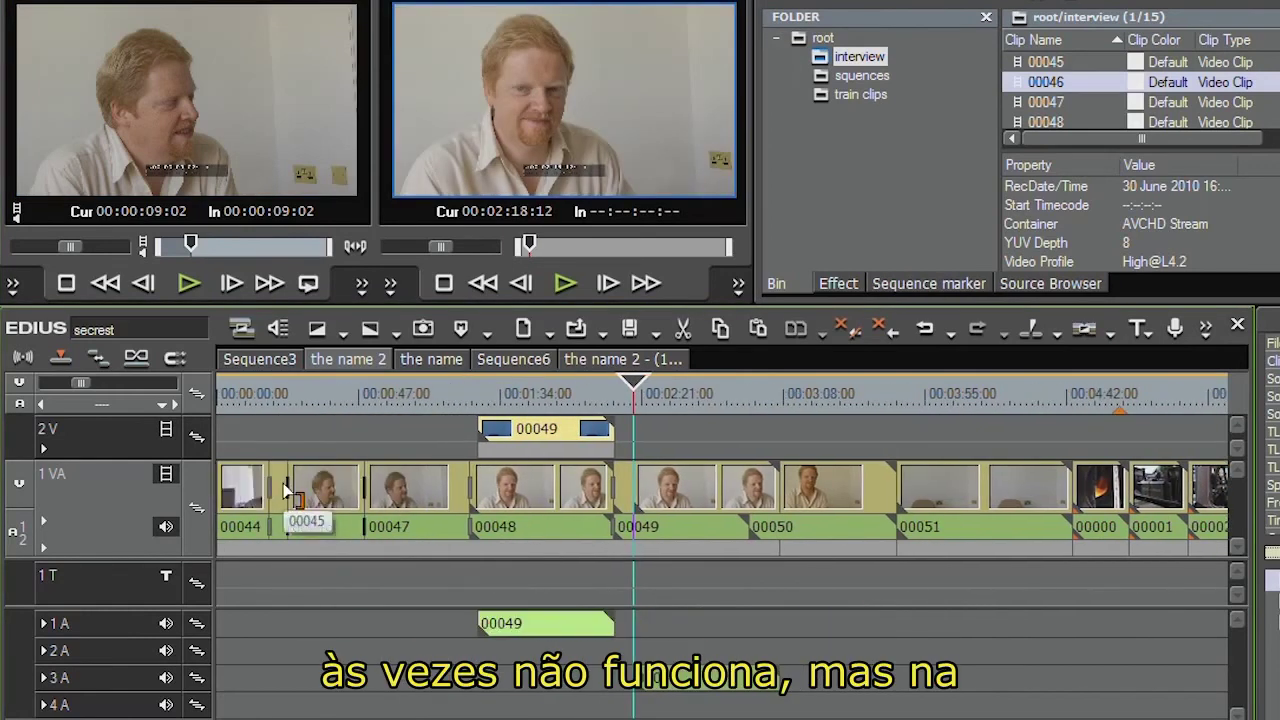